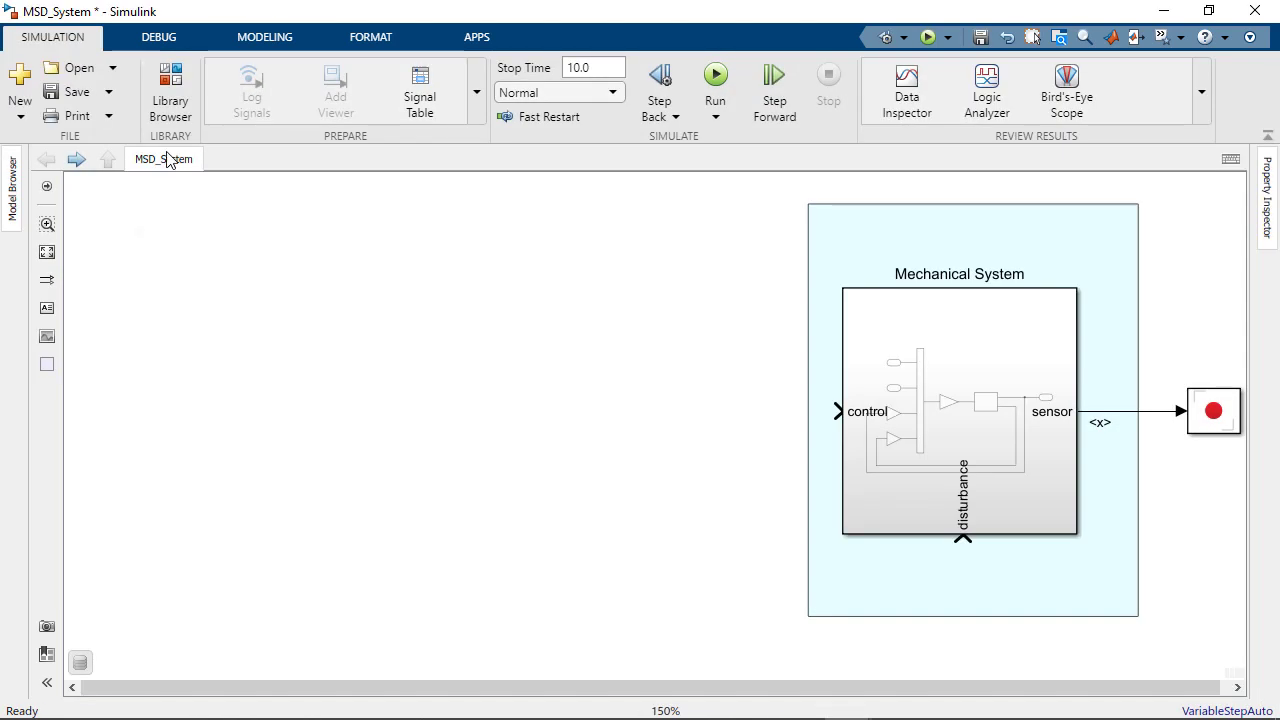
Drag a Constant block from the Library Browser's commonly used blocks onto MSD_System
left_click(172, 100)
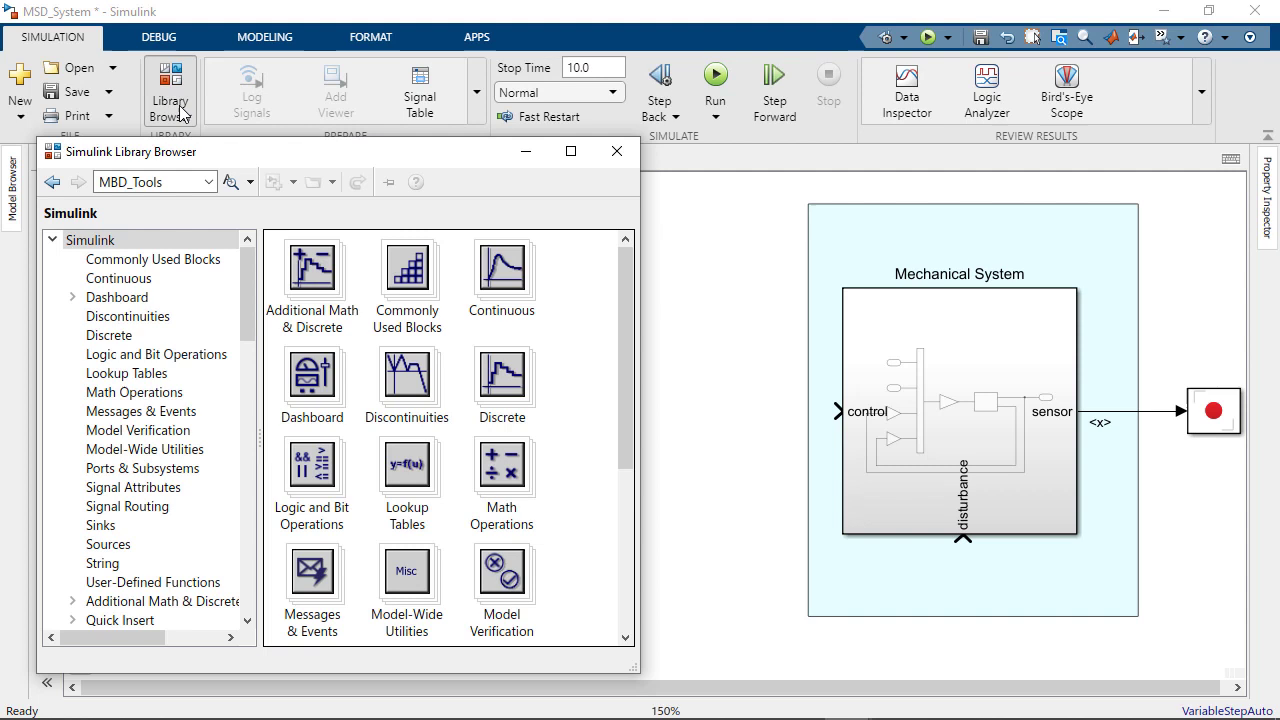
left_click(145, 263)
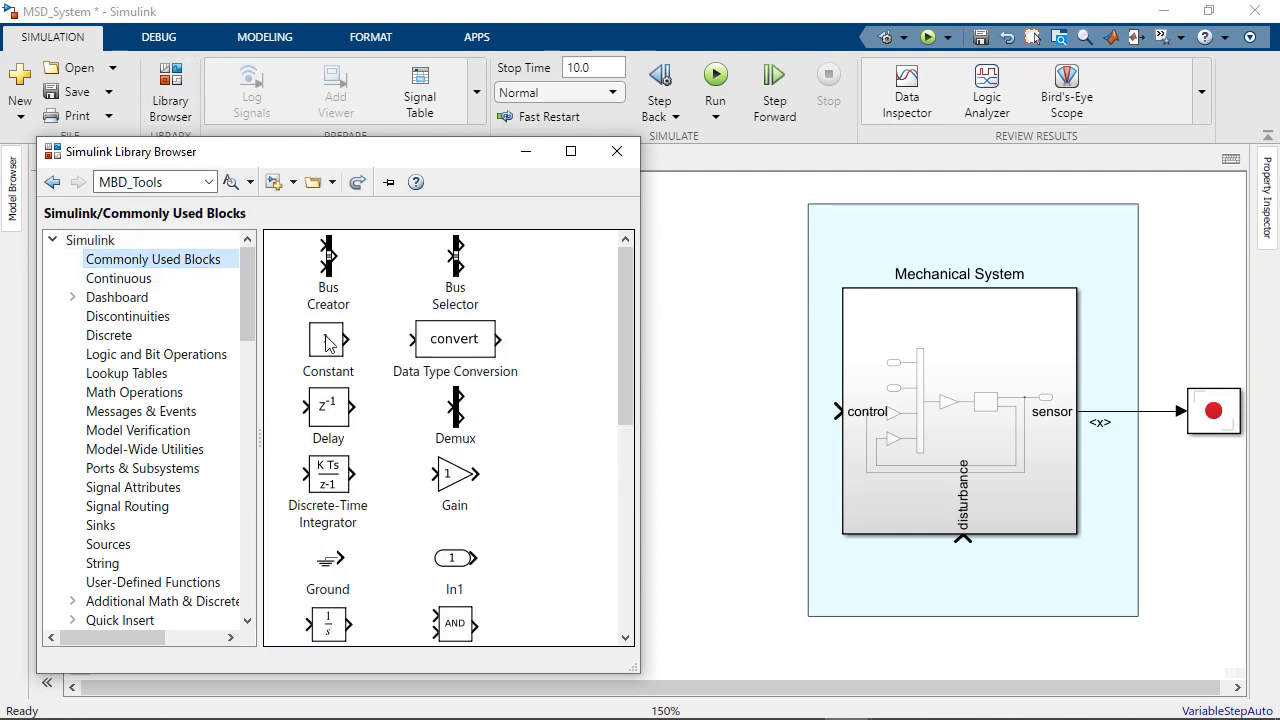
left_click_drag(325, 342, 690, 392)
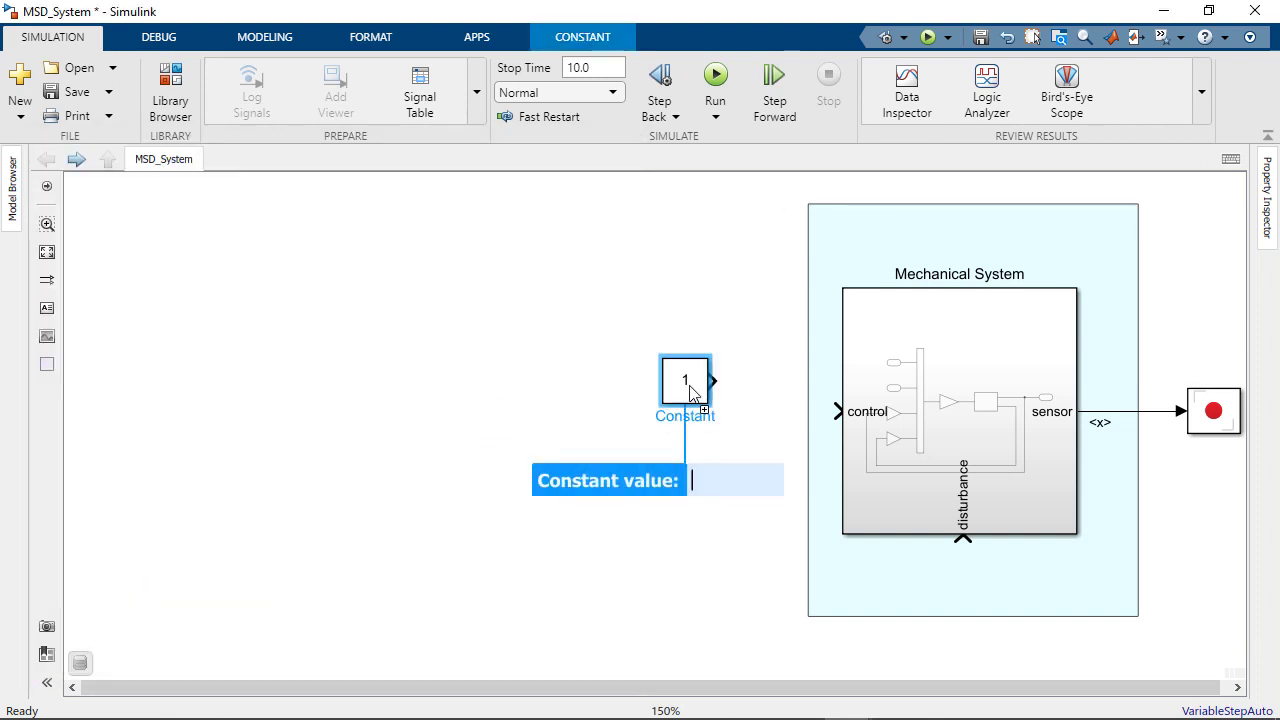
left_click(589, 294)
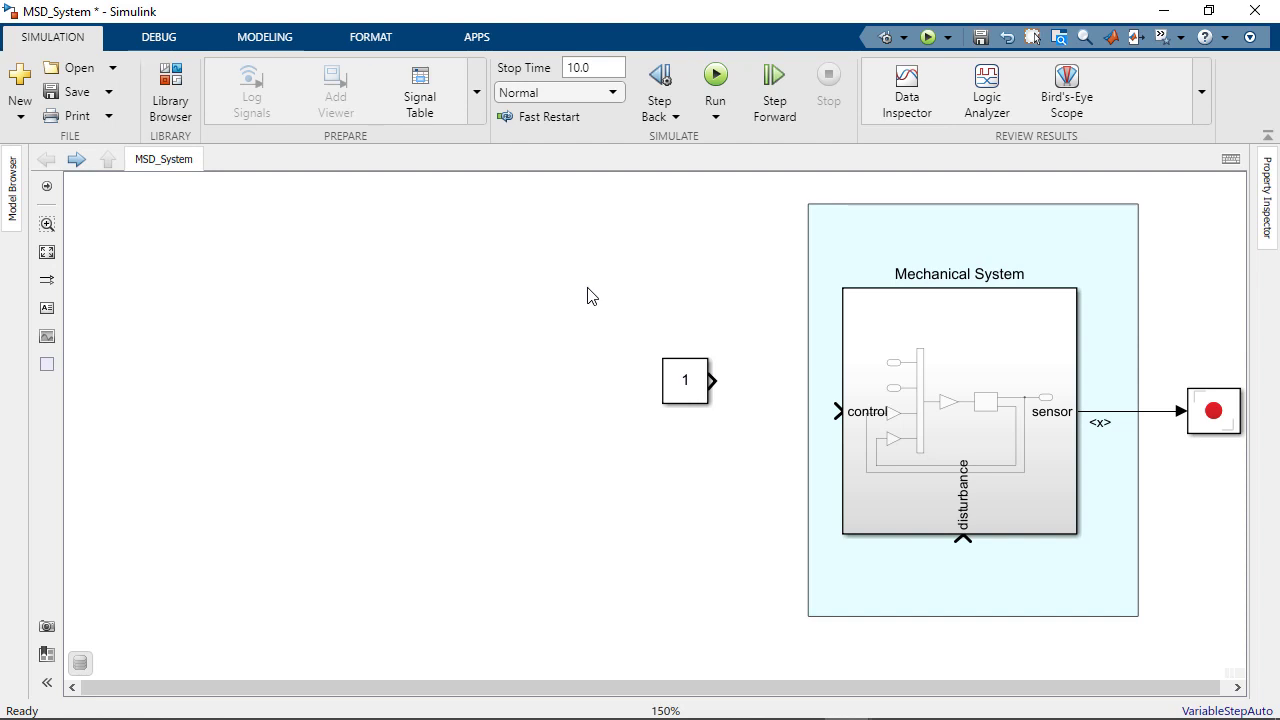
Add a second Constant through quick insert, then select and delete both Constant blocks
double_click(588, 295)
type("consta")
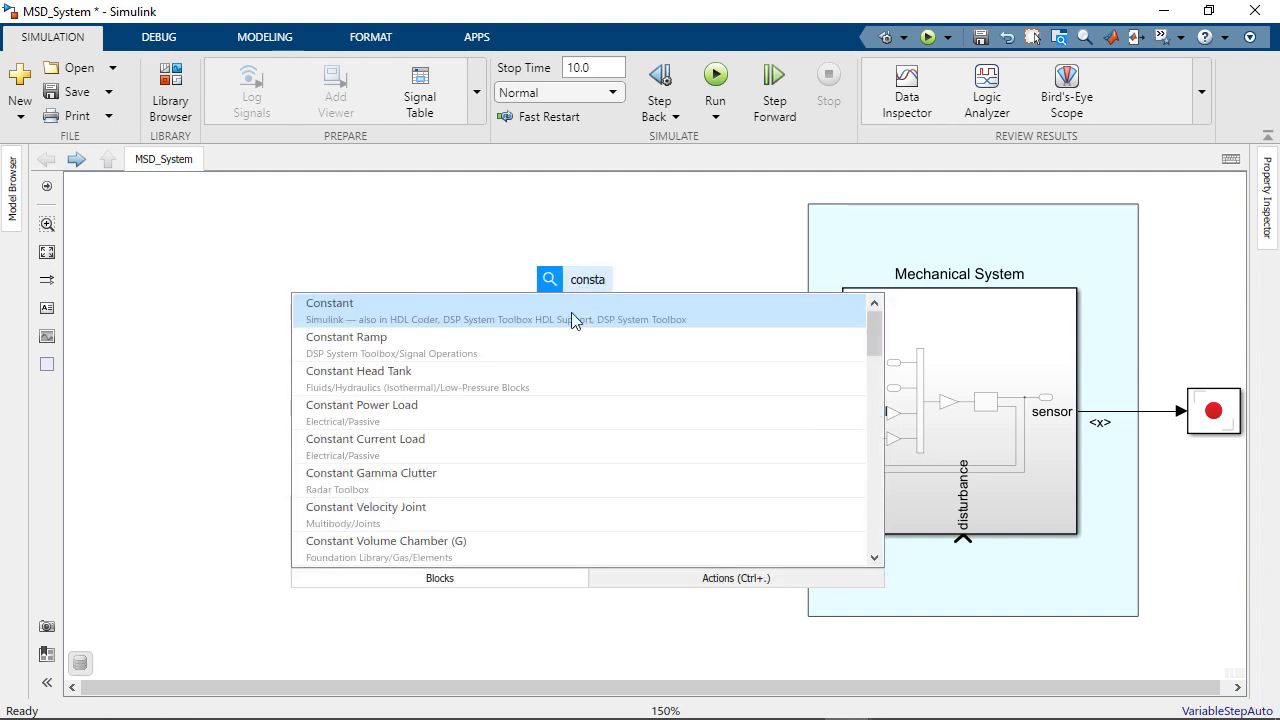
left_click(572, 318)
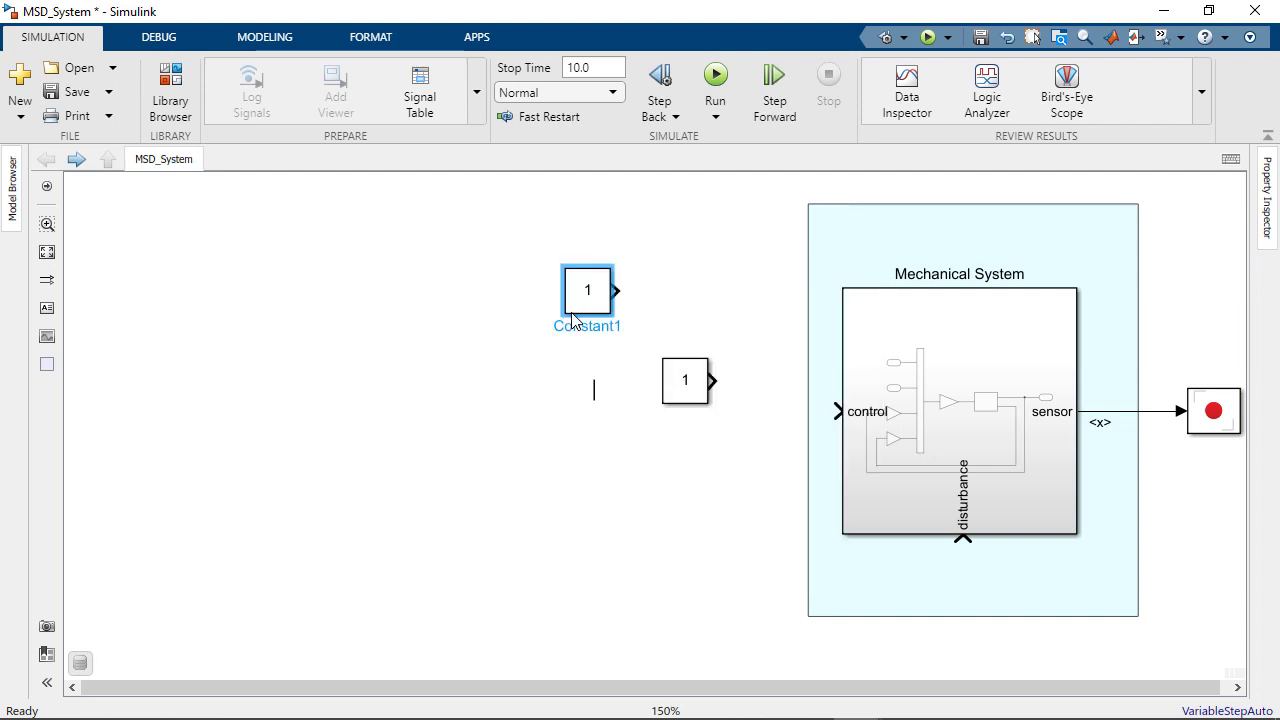
left_click_drag(518, 289, 737, 446)
key("Delete")
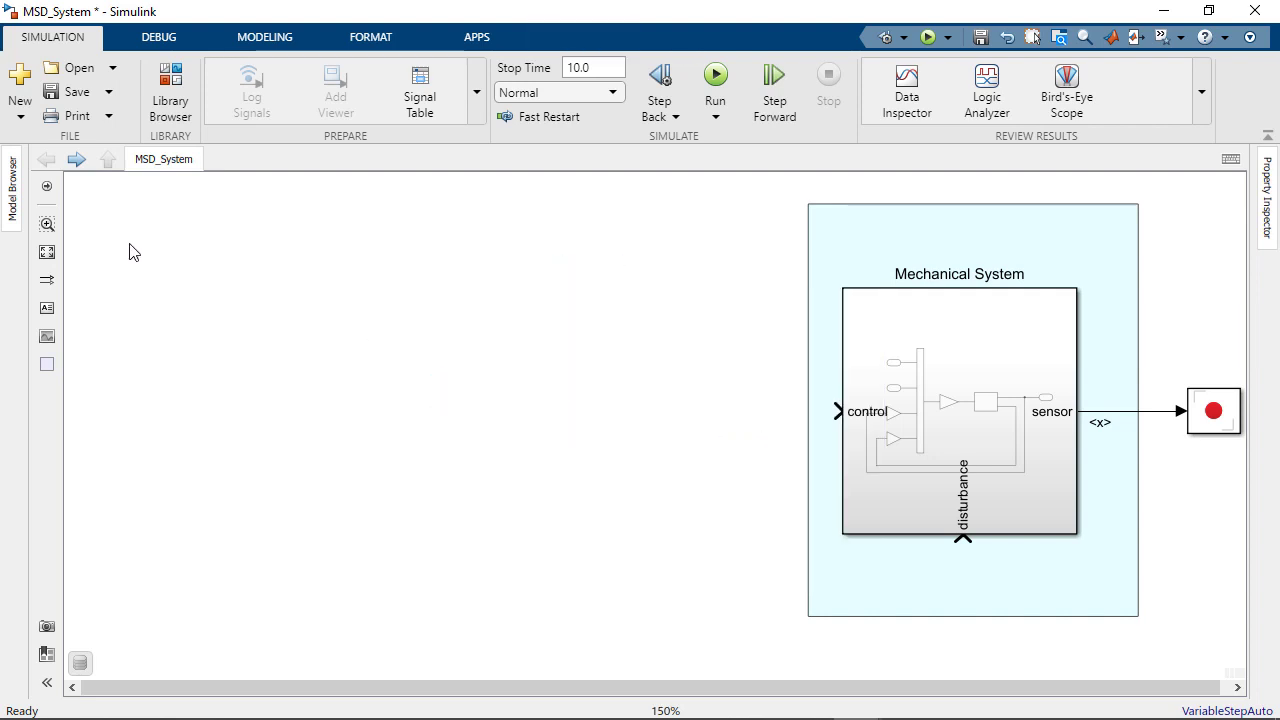
Create three empty subsystems: two stacked on the left and a large one in the middle
left_click_drag(146, 248, 298, 333)
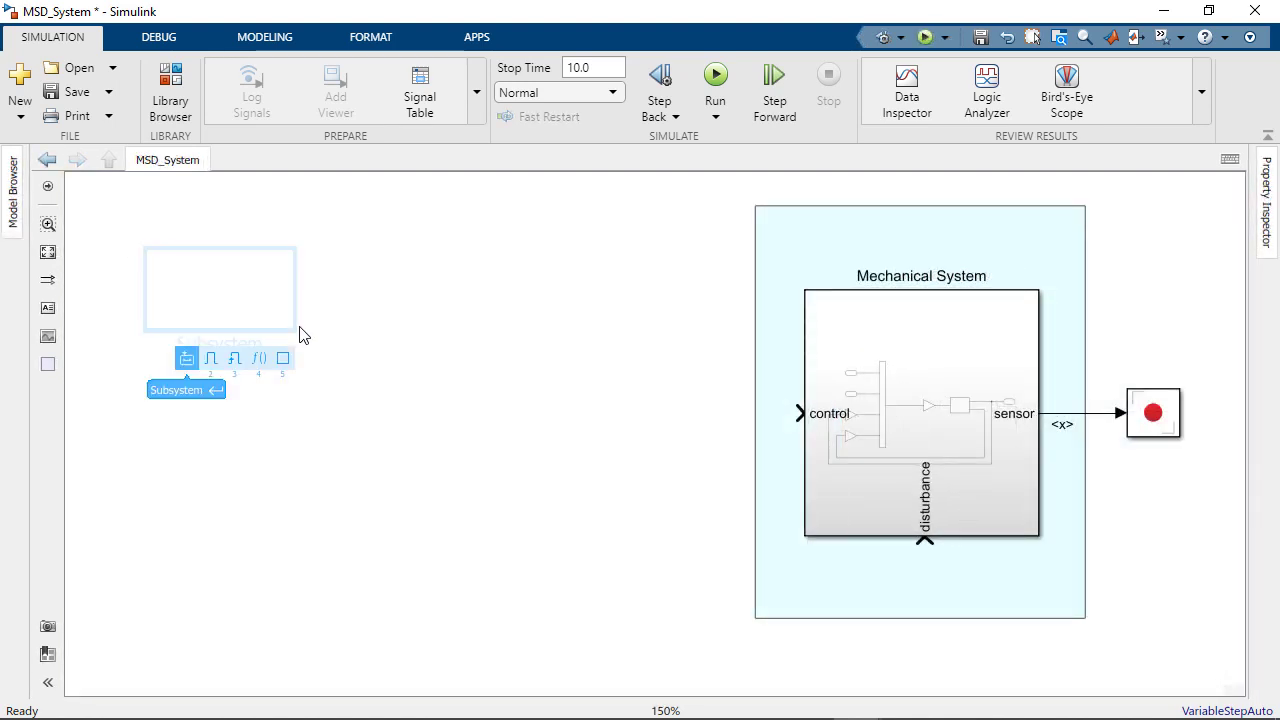
left_click(186, 359)
left_click_drag(250, 475, 407, 568)
left_click(295, 593)
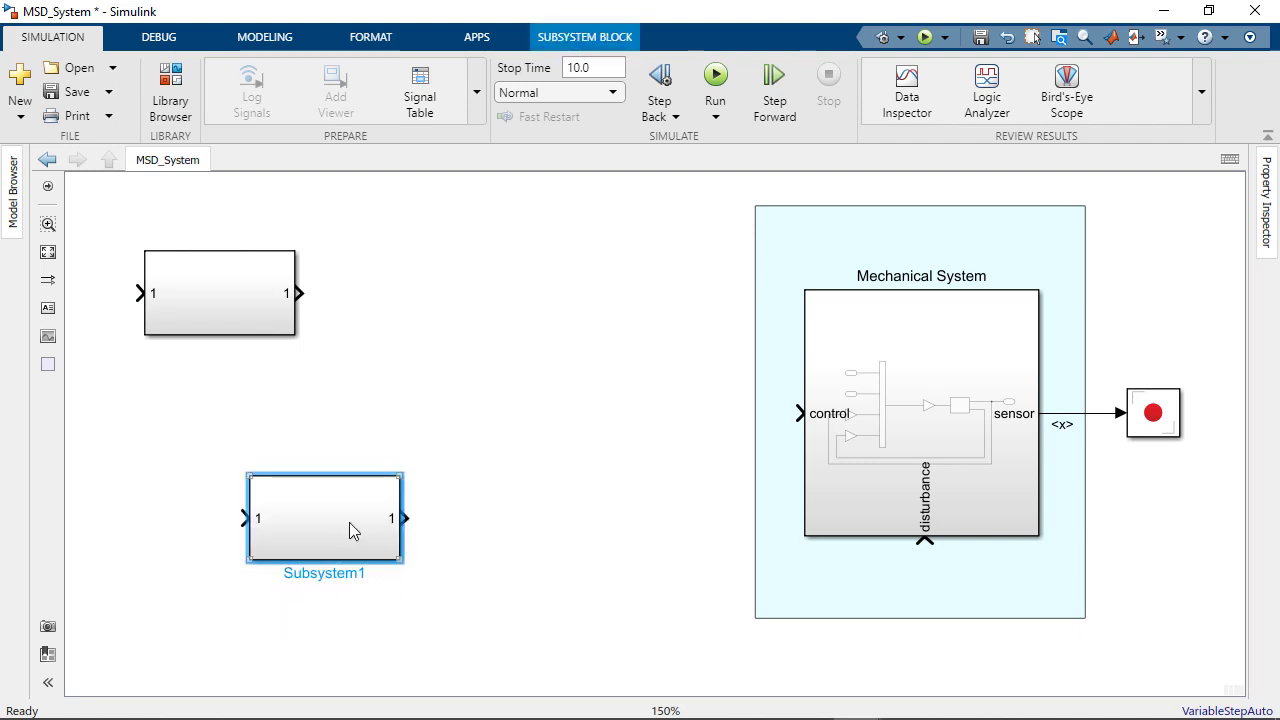
left_click_drag(255, 569, 251, 574)
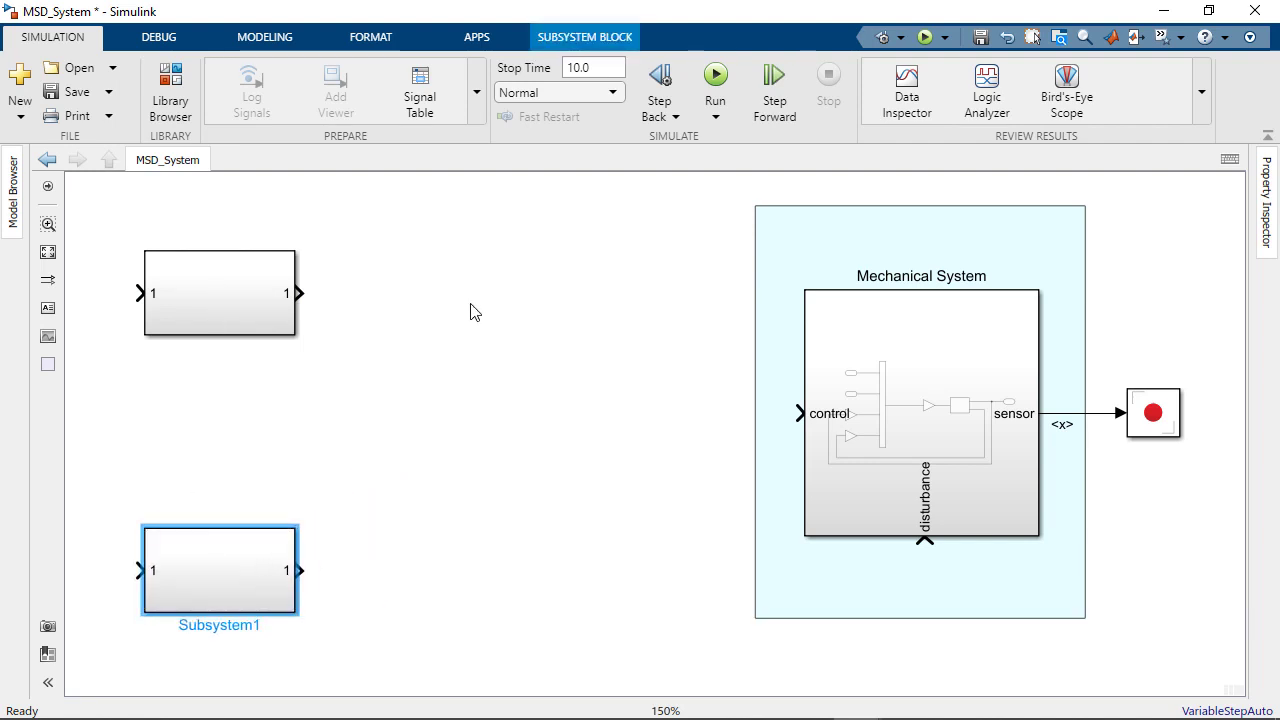
left_click_drag(473, 290, 709, 551)
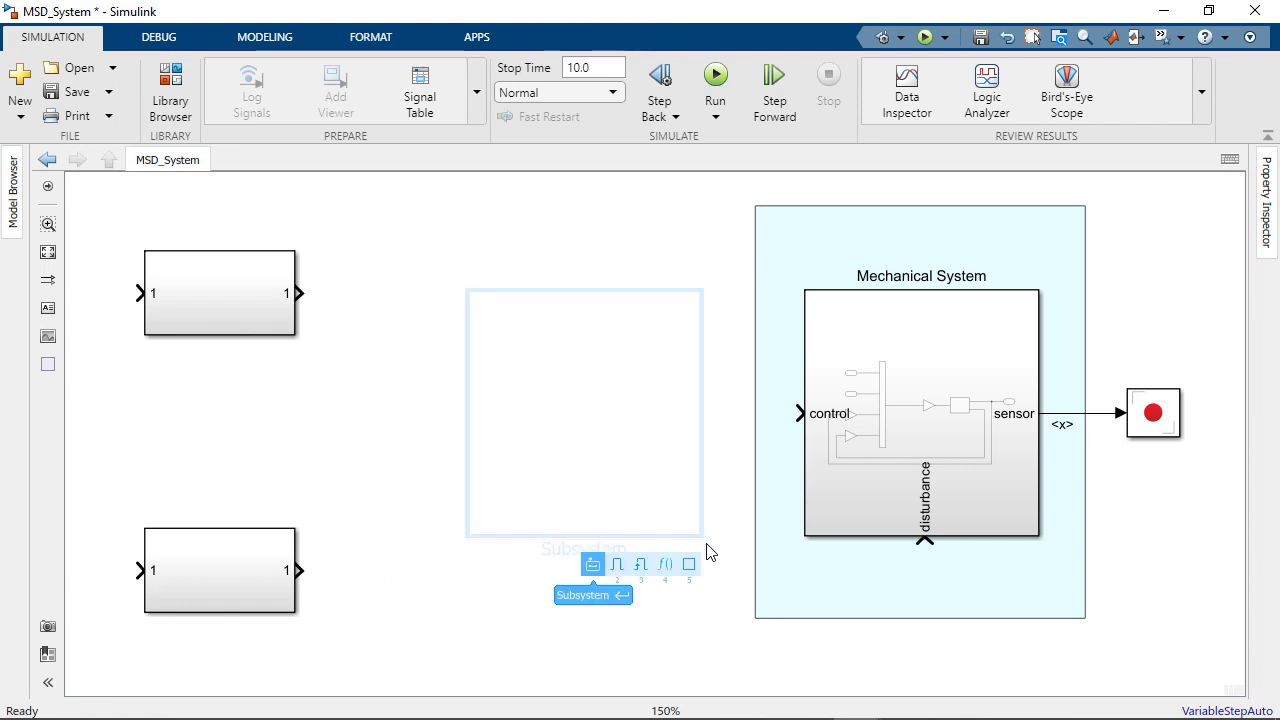
key("ctrl+g")
left_click(712, 428)
Wire controlOut to control, the lower subsystem to disturbance, and feed sensor back
left_click_drag(706, 413, 786, 422)
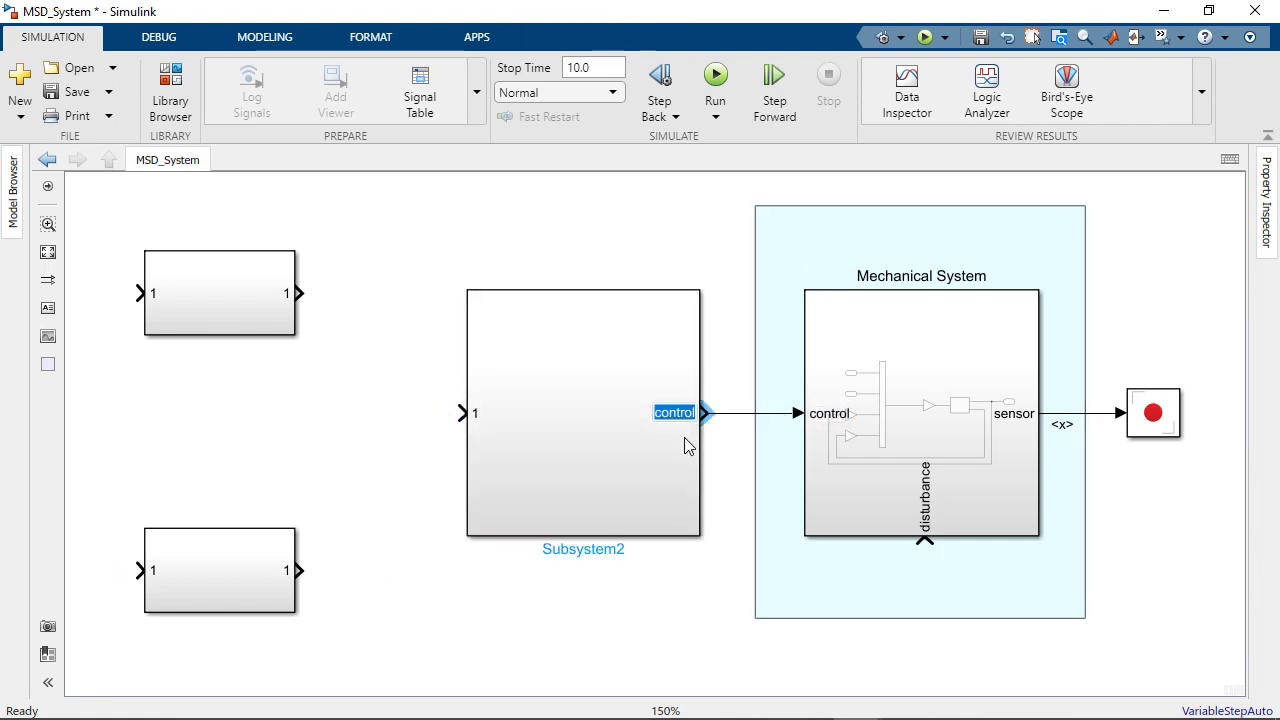
type("Out")
left_click(575, 415)
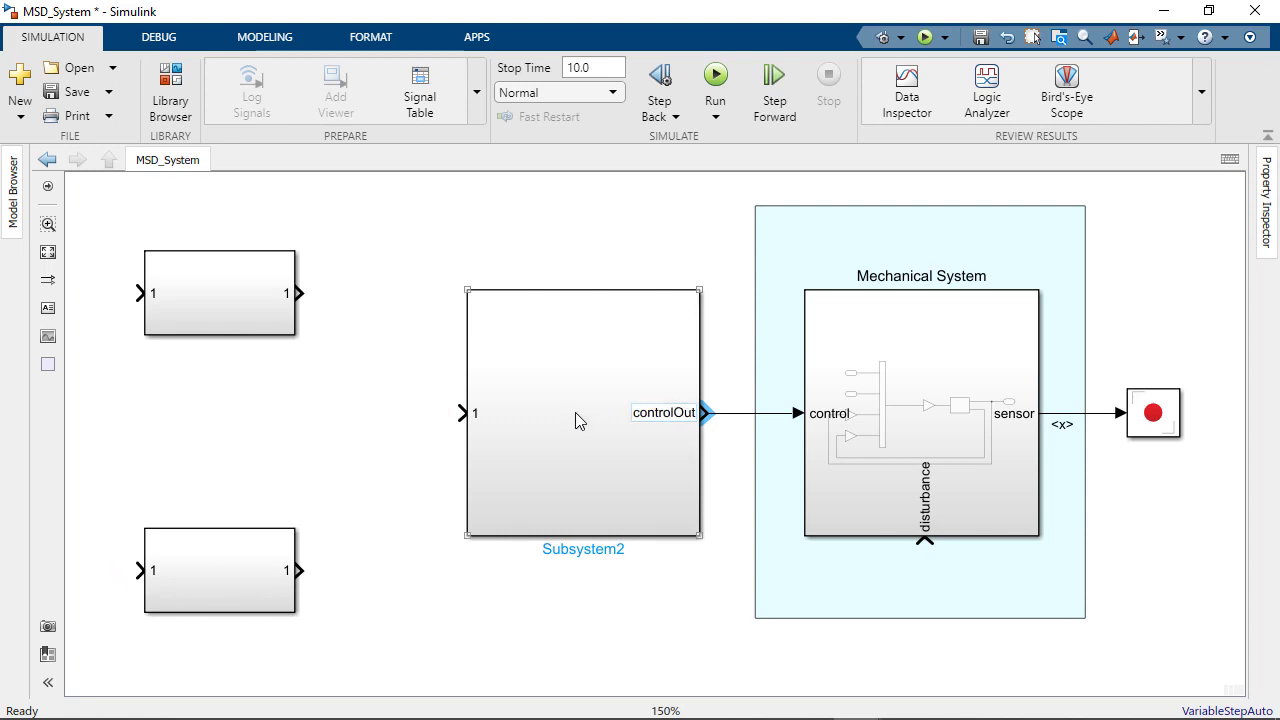
left_click(477, 420)
key("Return")
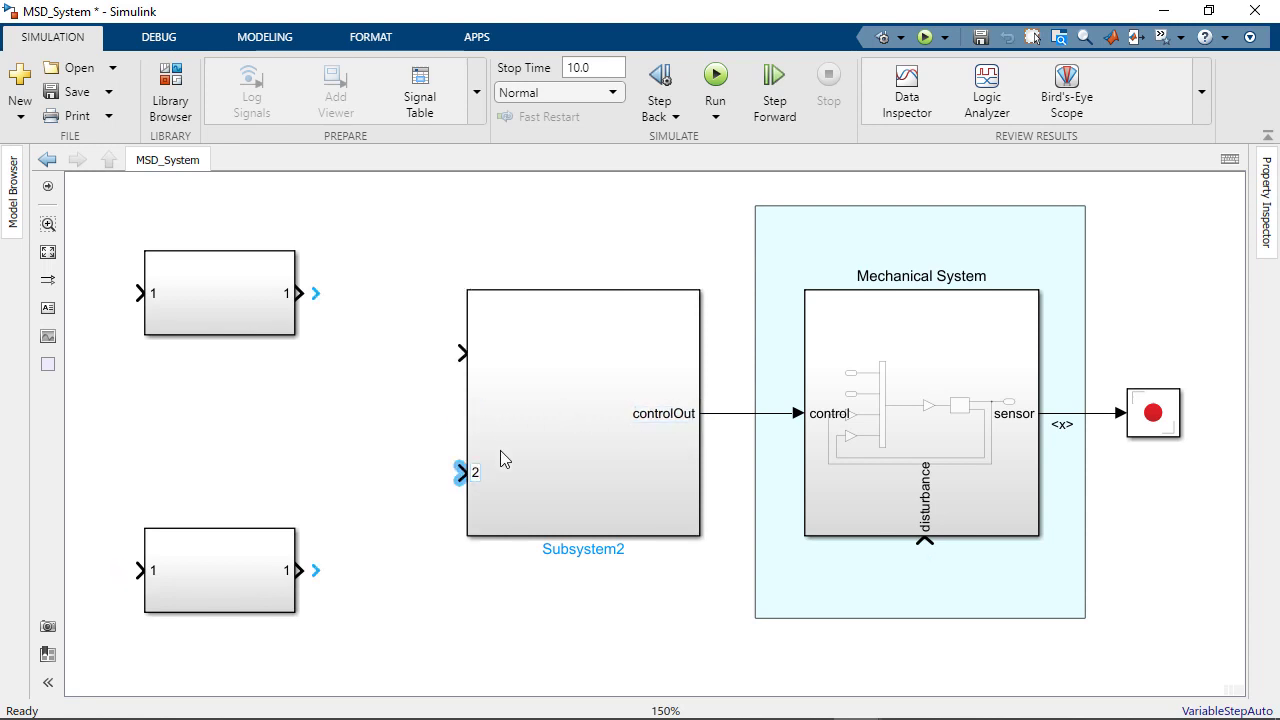
left_click_drag(457, 352, 318, 298)
left_click(136, 568)
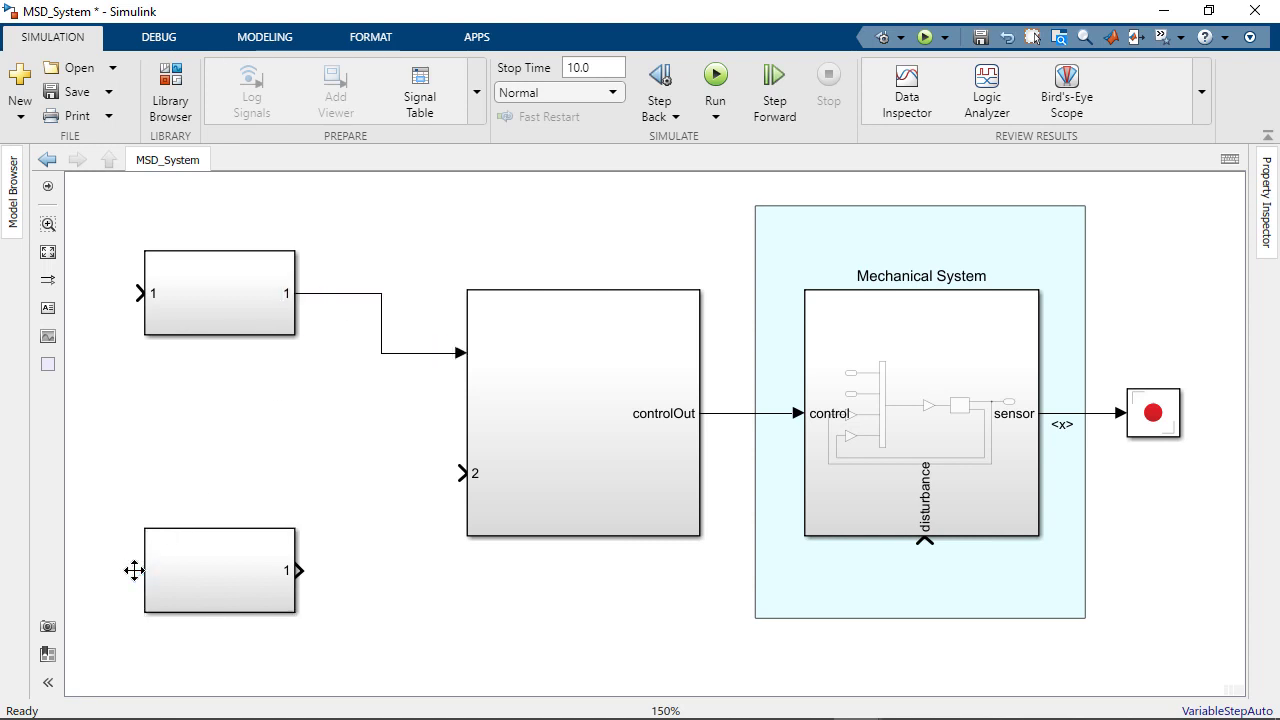
left_click_drag(300, 571, 928, 557)
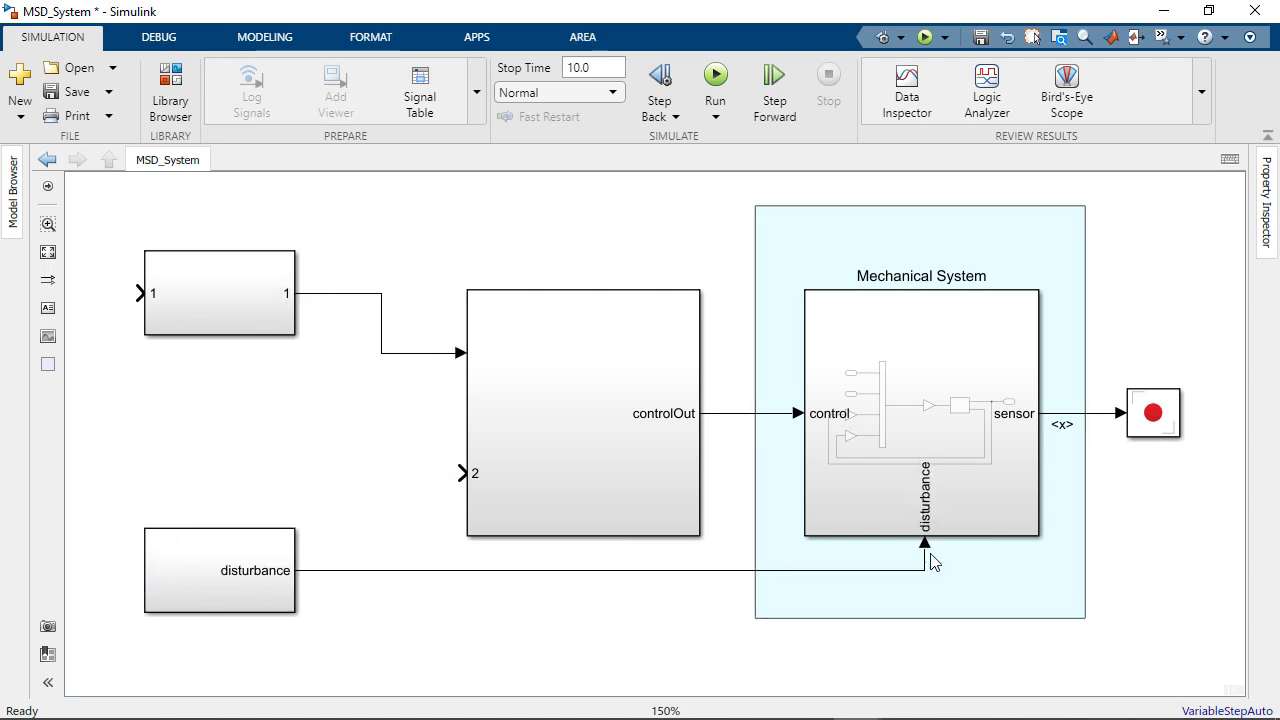
mouse_move(1100, 413)
left_mouse_down()
mouse_move(118, 294)
mouse_move(486, 491)
left_mouse_up()
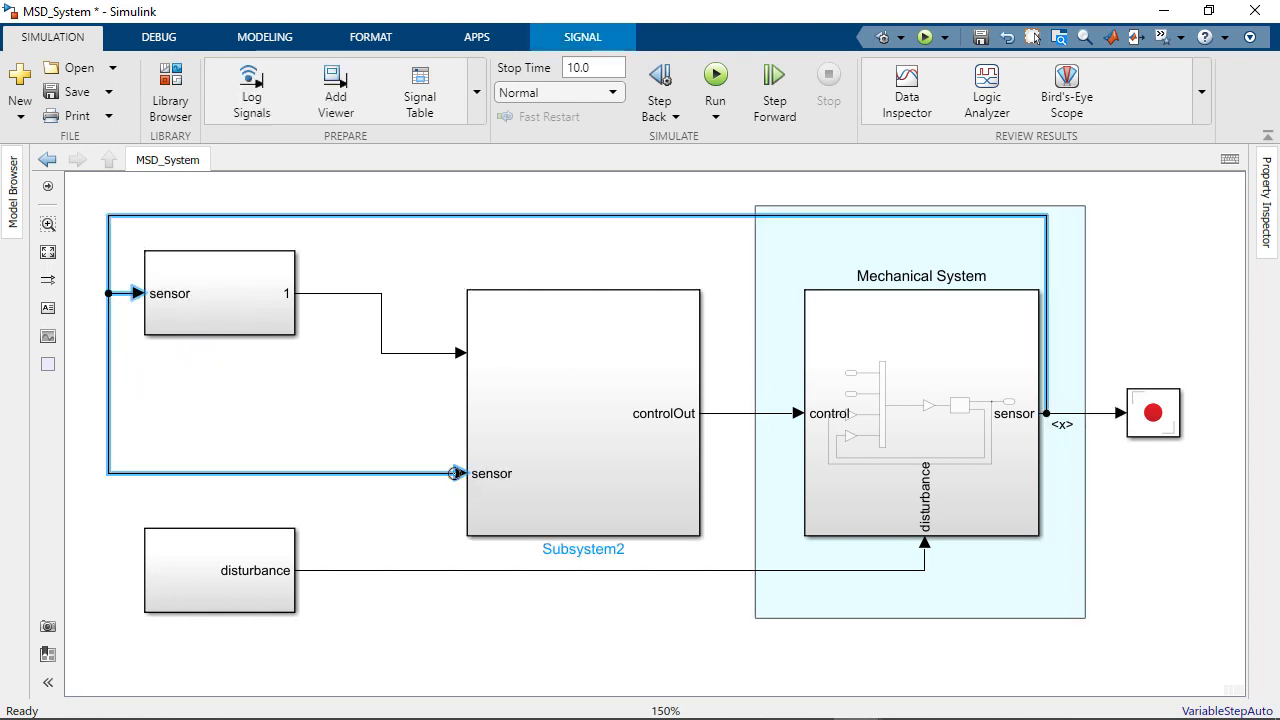
Inside Mechanical System, drop the Word document's mass-spring-damper sketch and equations in as an annotation
double_click(857, 434)
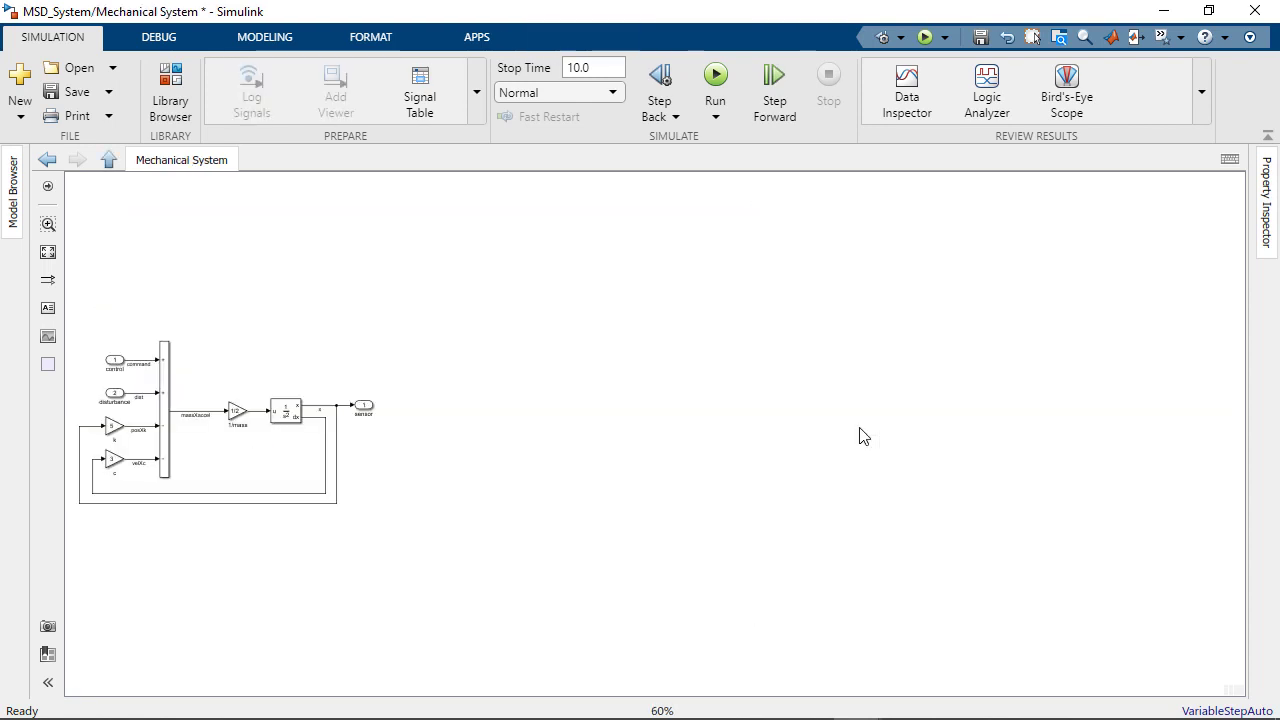
key("super+Right")
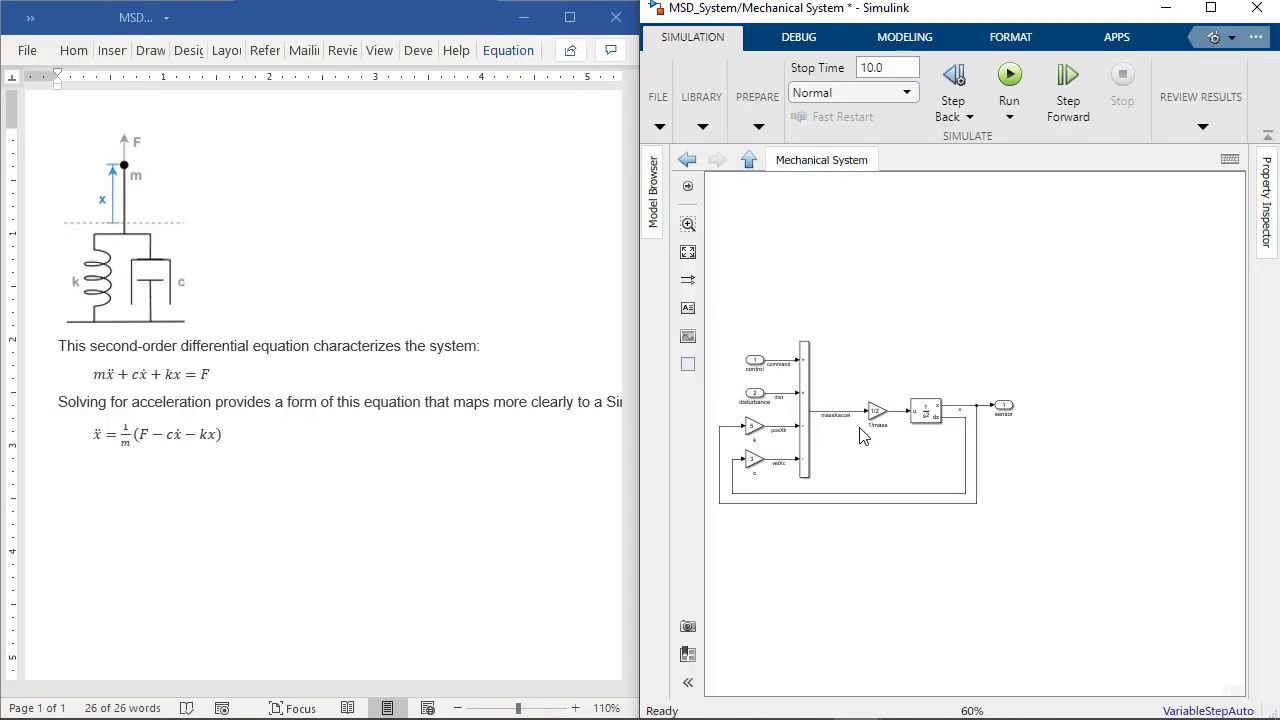
left_click(573, 428)
key("ctrl+a")
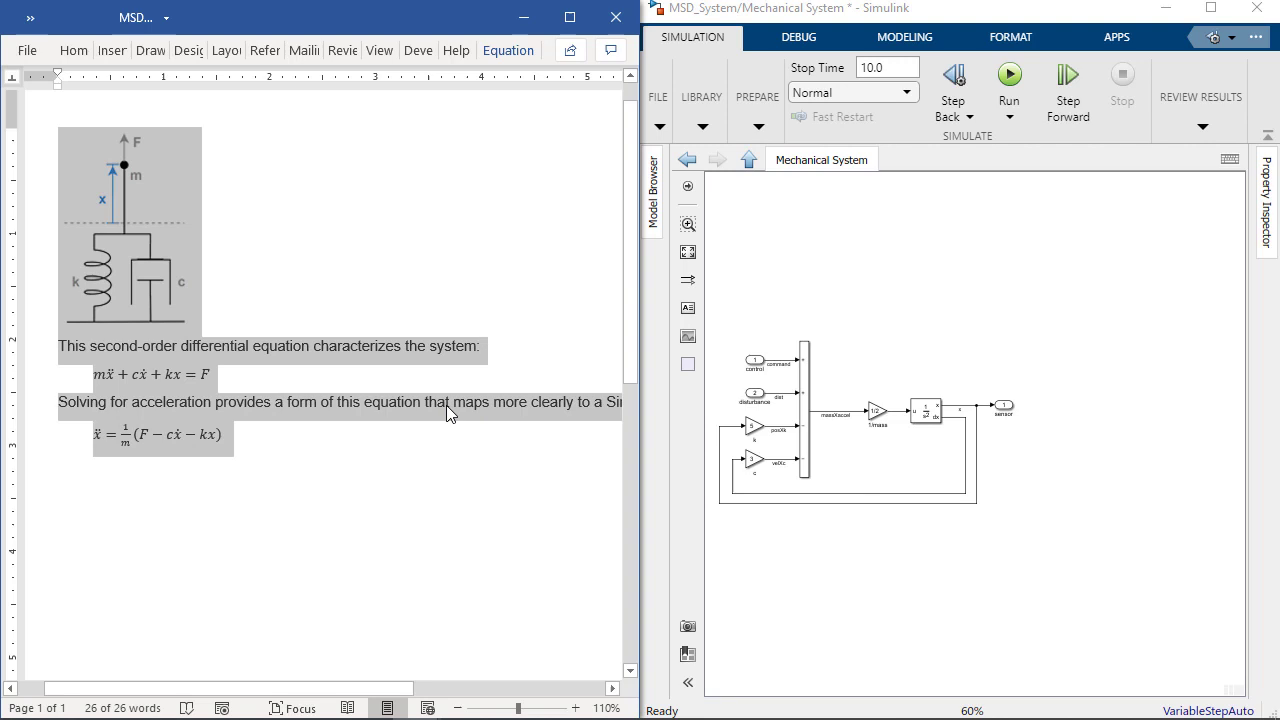
left_click_drag(440, 412, 1132, 456)
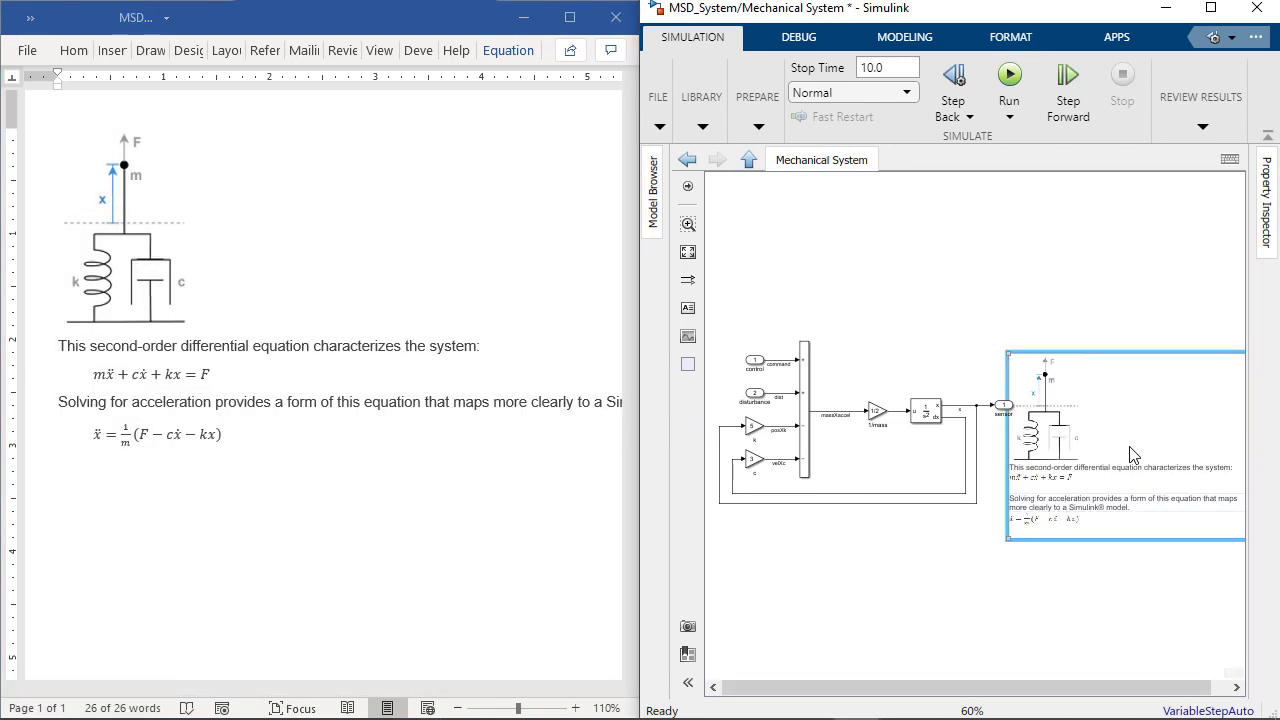
key("super+Up")
key("space")
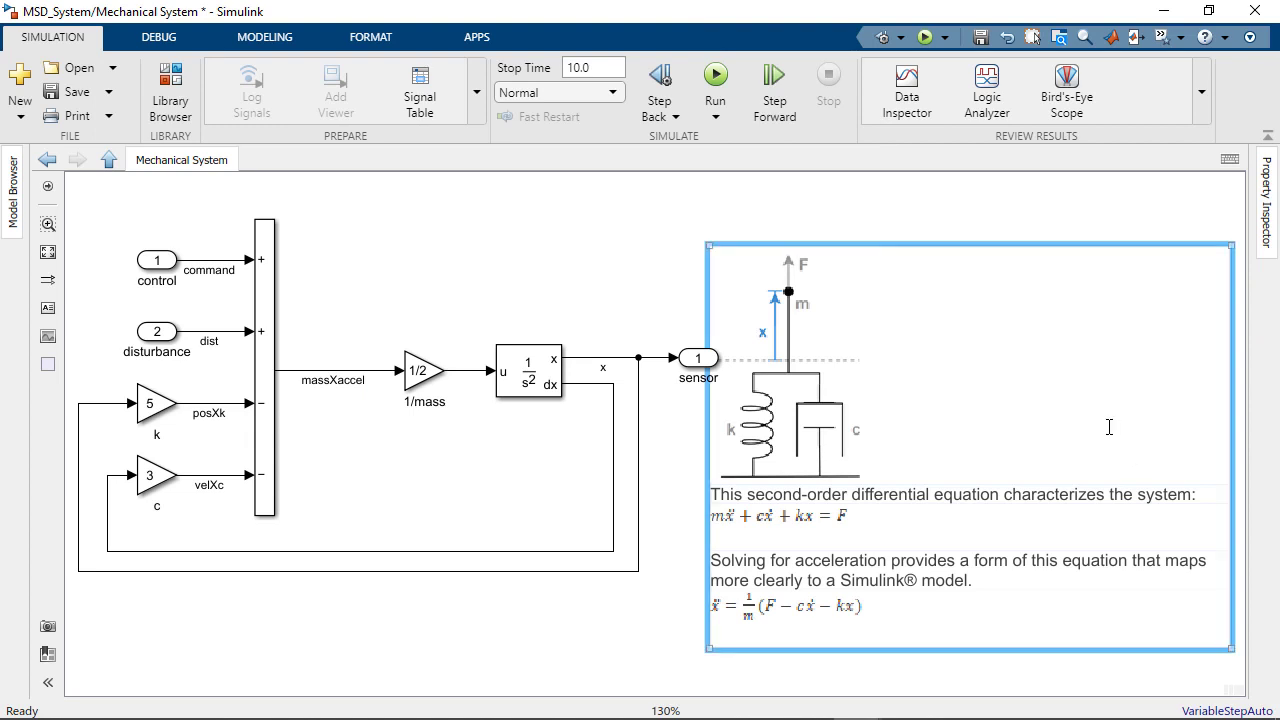
key("space")
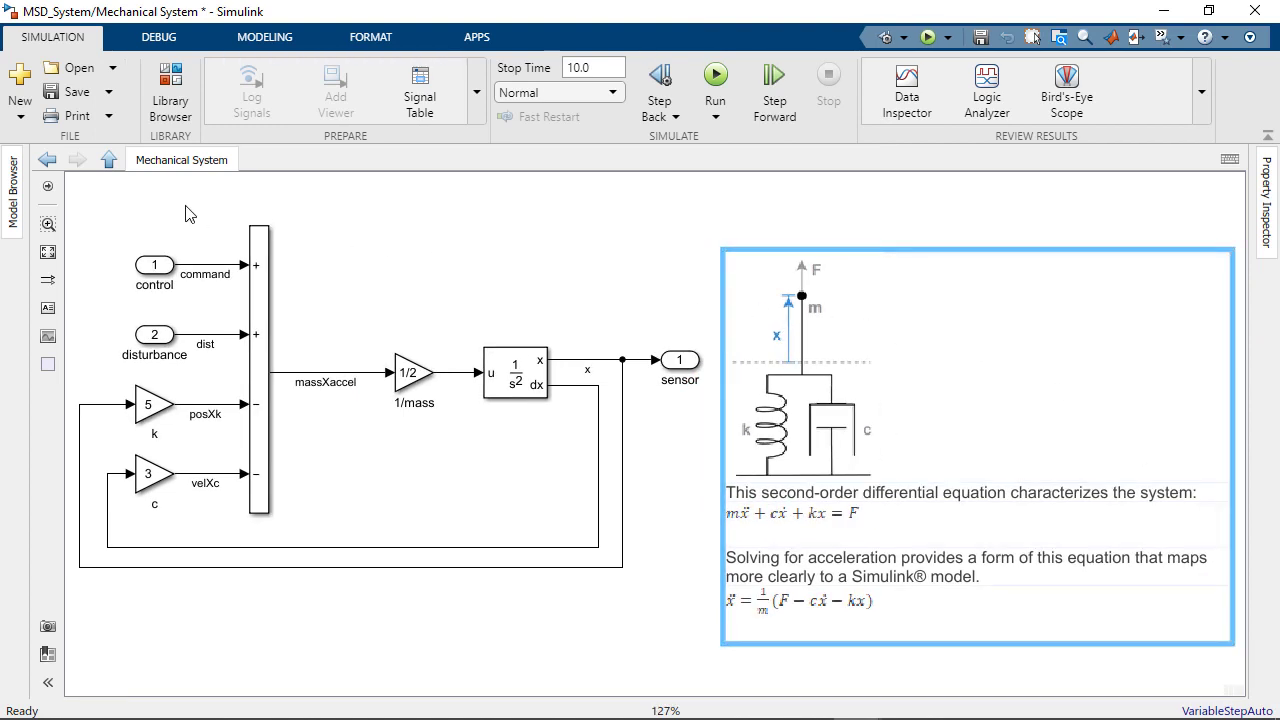
Wrap the Sum block in a subsystem, change the gain from 1/2 to 1/mass, return to MSD_System
left_click_drag(185, 205, 352, 533)
left_click(365, 511)
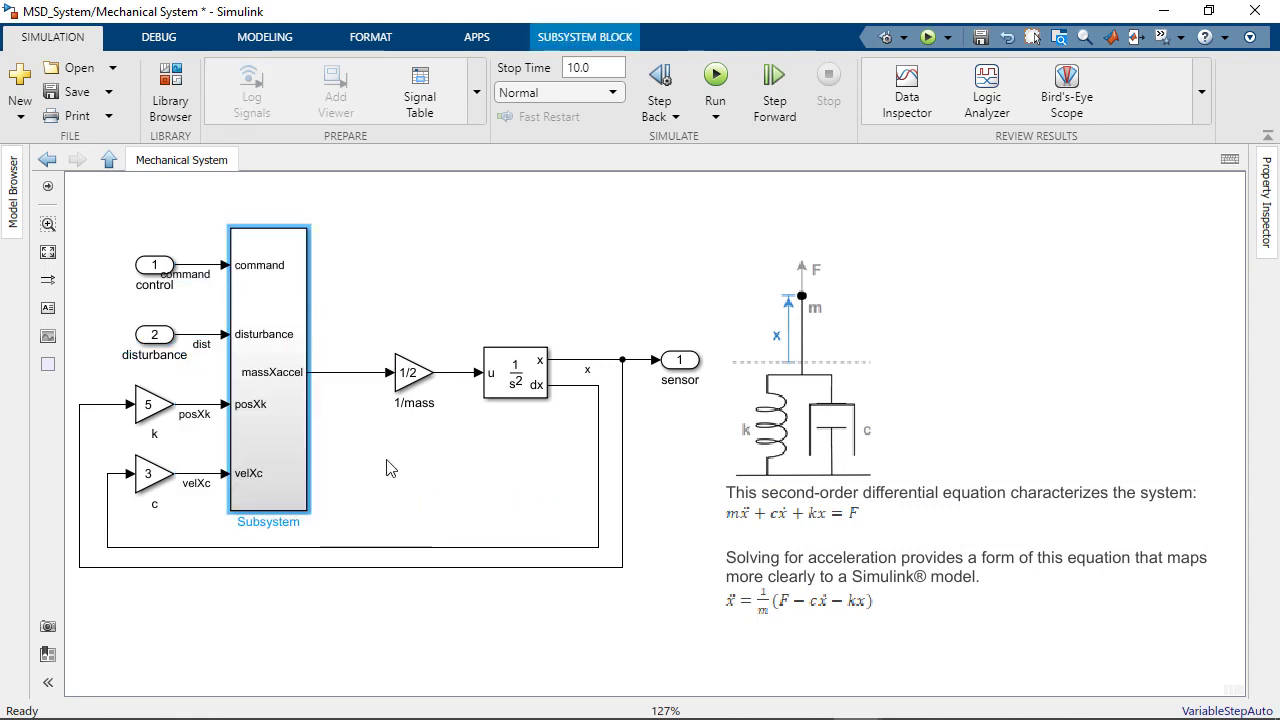
left_click(410, 373)
left_click(408, 373)
type("1/mass")
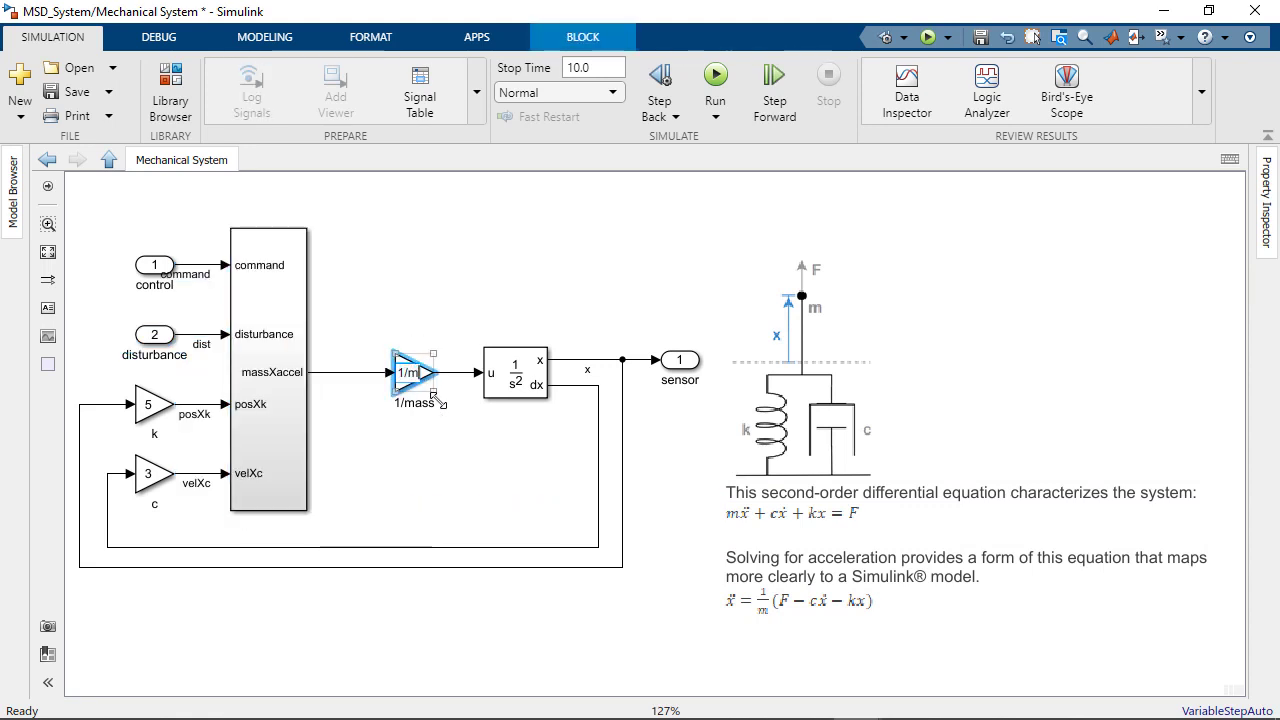
key("Return")
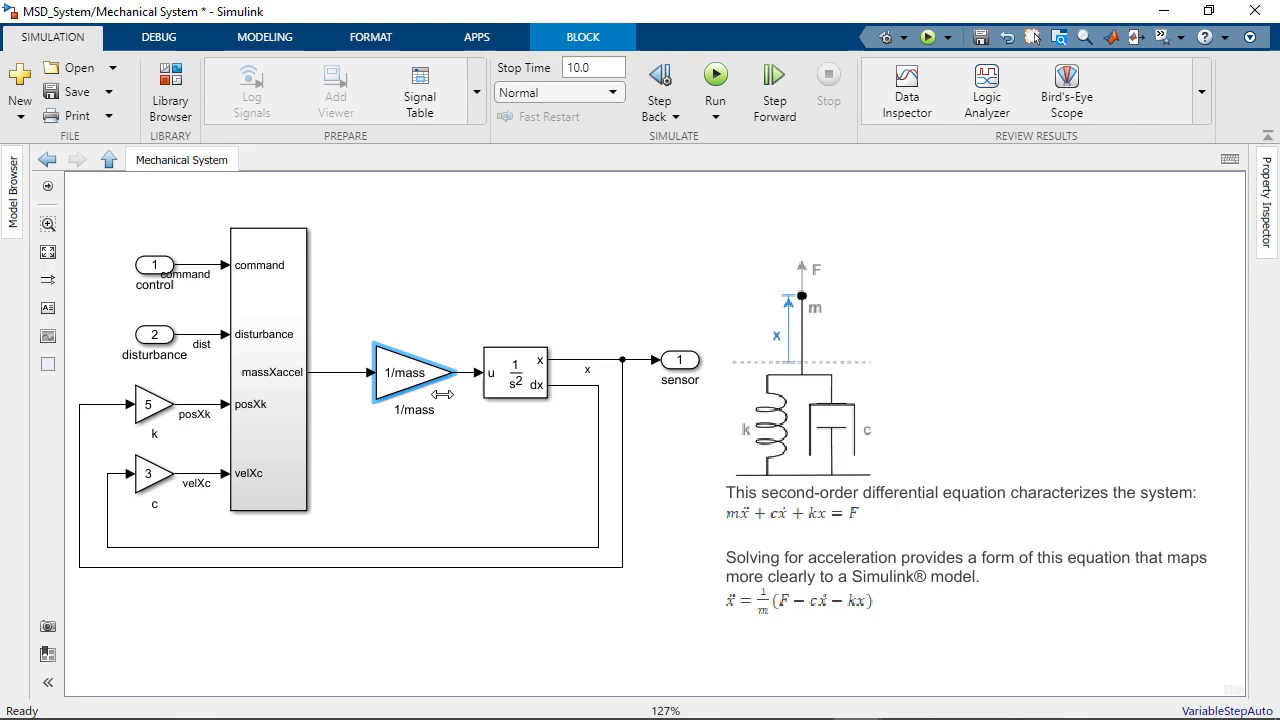
key("Escape")
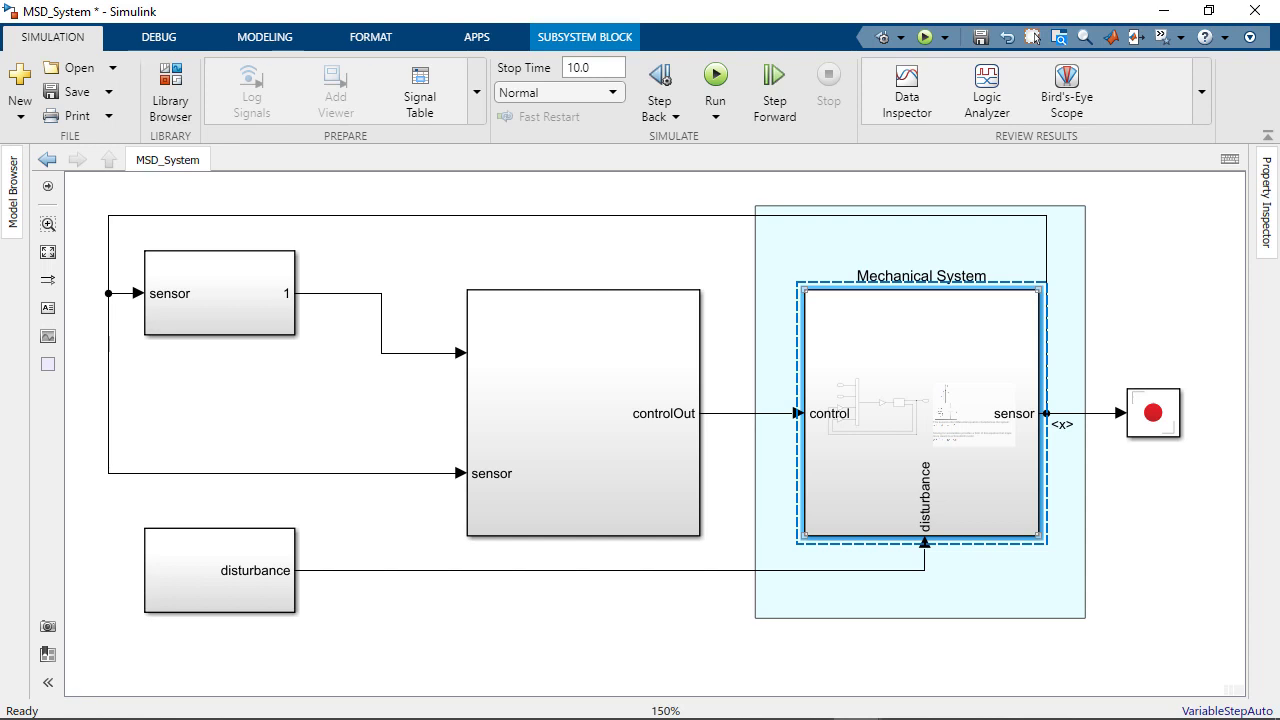
Nudge the sensor subsystem down two steps so its output wire runs straight
left_click(920, 590)
left_click(583, 450)
left_click(200, 580)
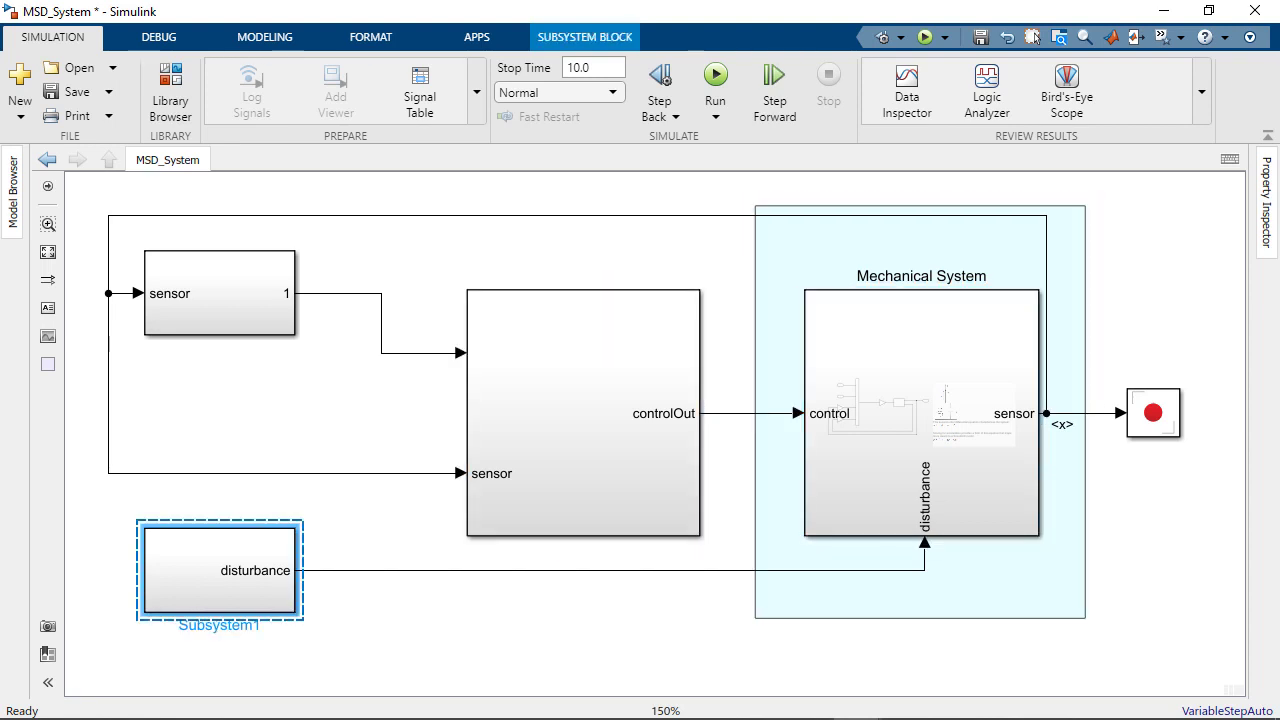
left_click(220, 300)
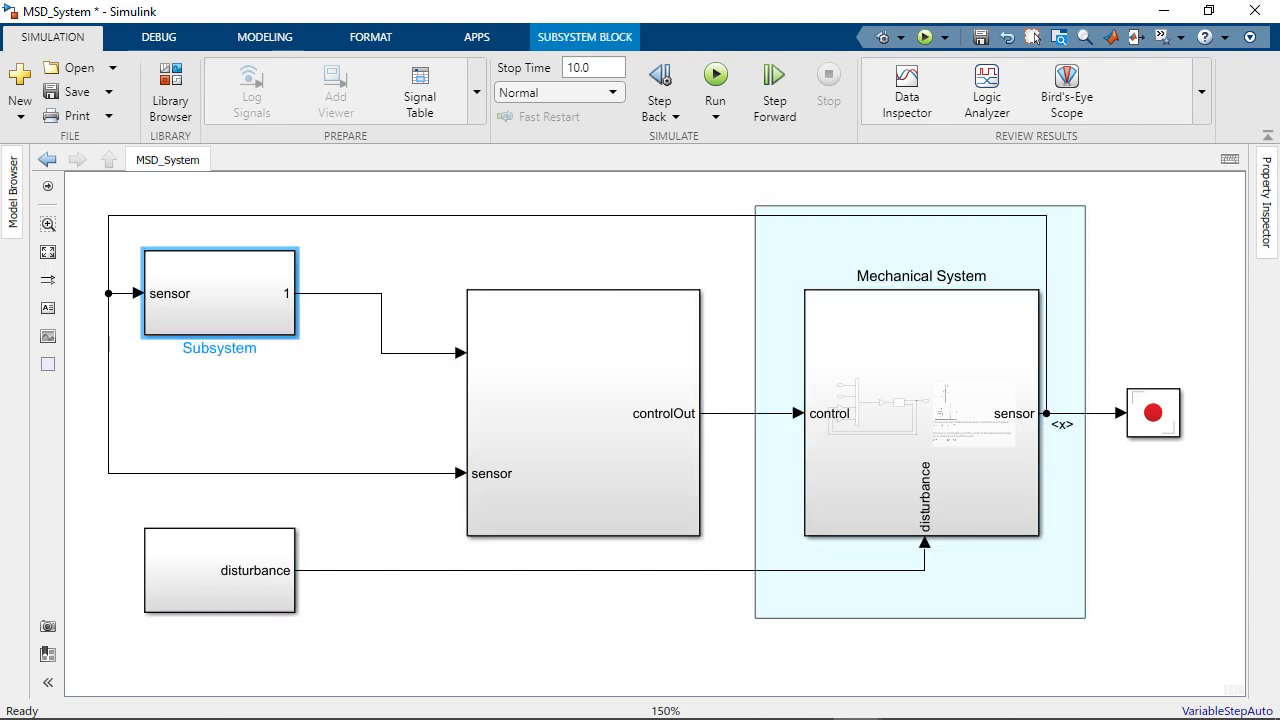
key("Down")
key("Down")
key("Down")
key("Down")
key("Down")
key("Down")
key("Down")
key("Down")
key("Down")
key("Down")
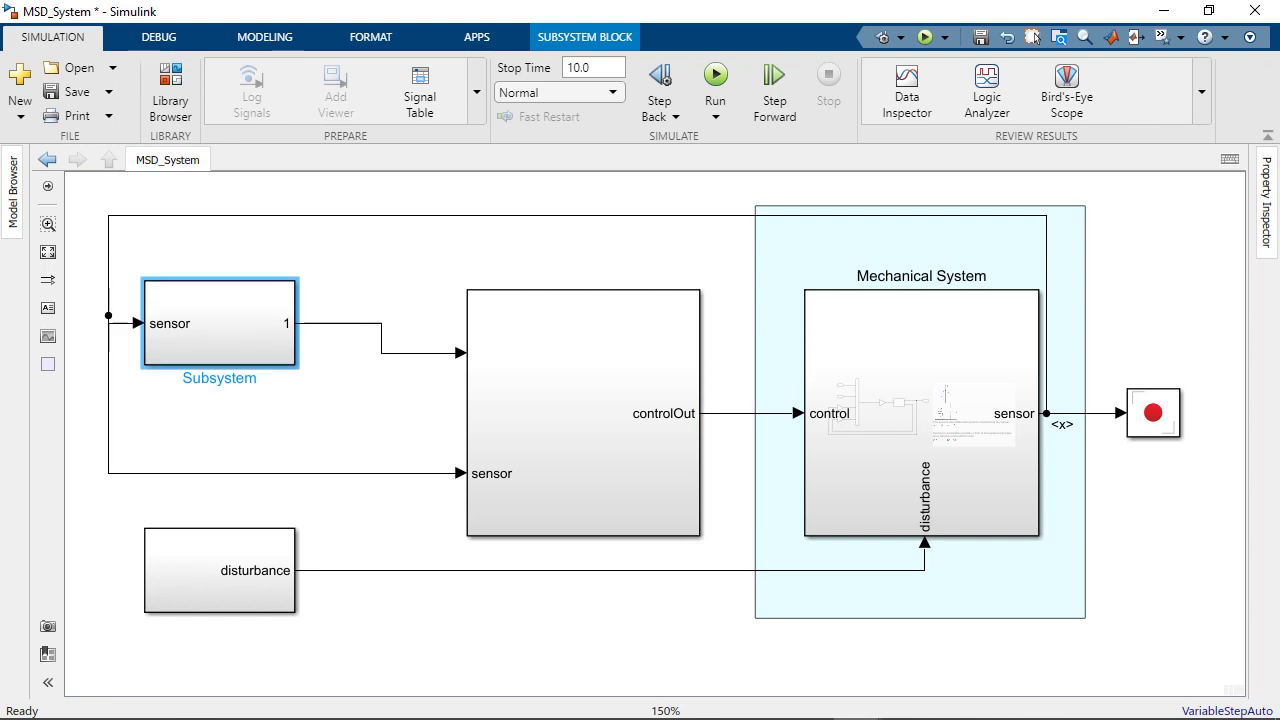
key("Down")
key("Down")
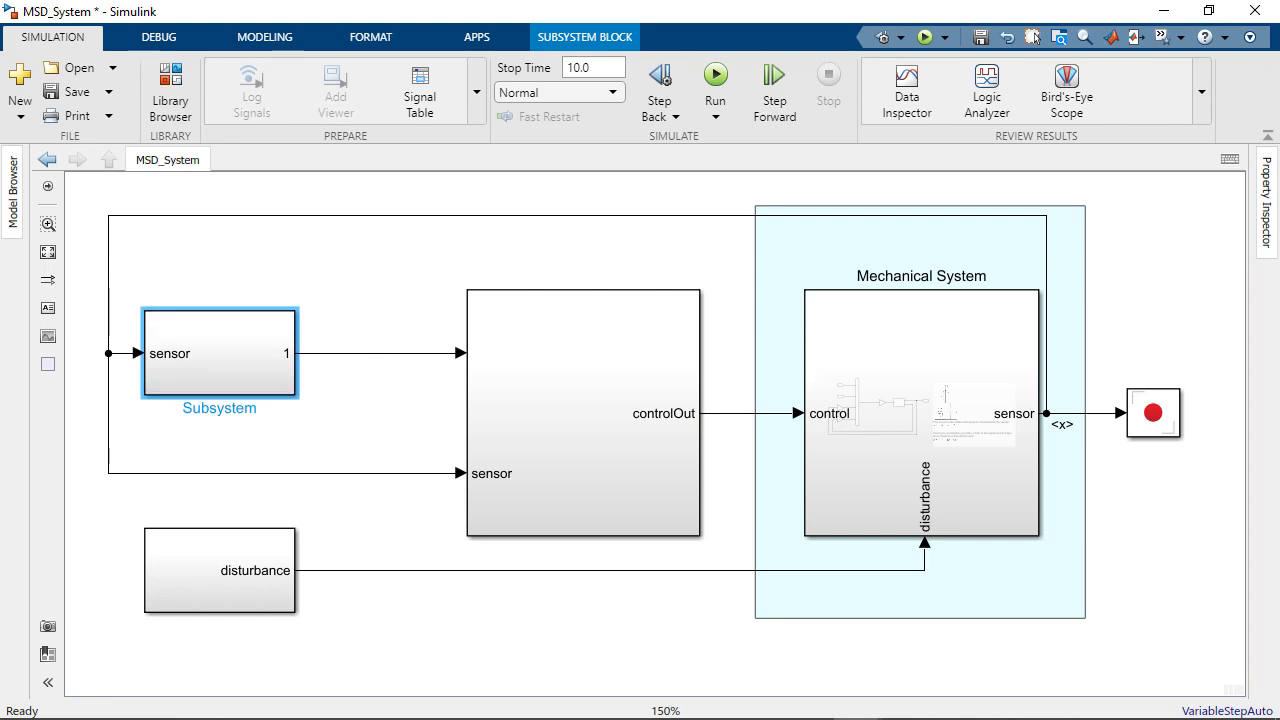
Rename the three subsystems Operator, Environment and Controller
key("F2")
type("Operato")
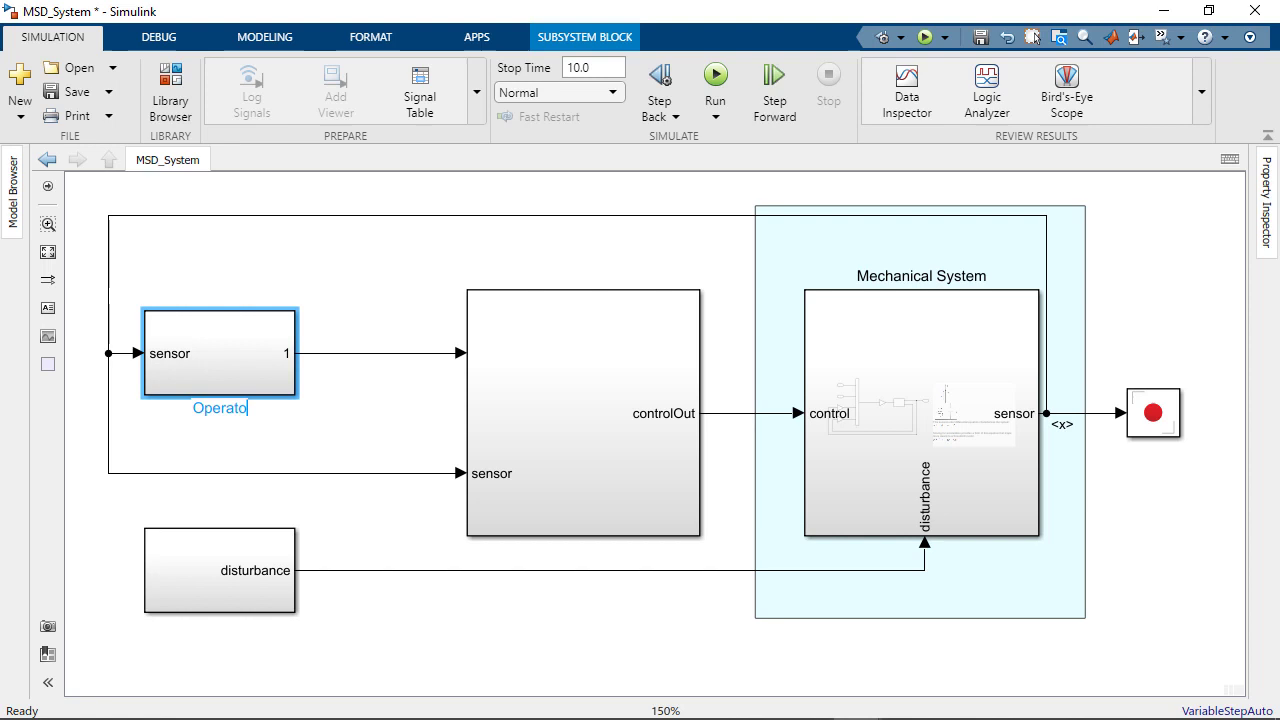
type("r")
key("Return")
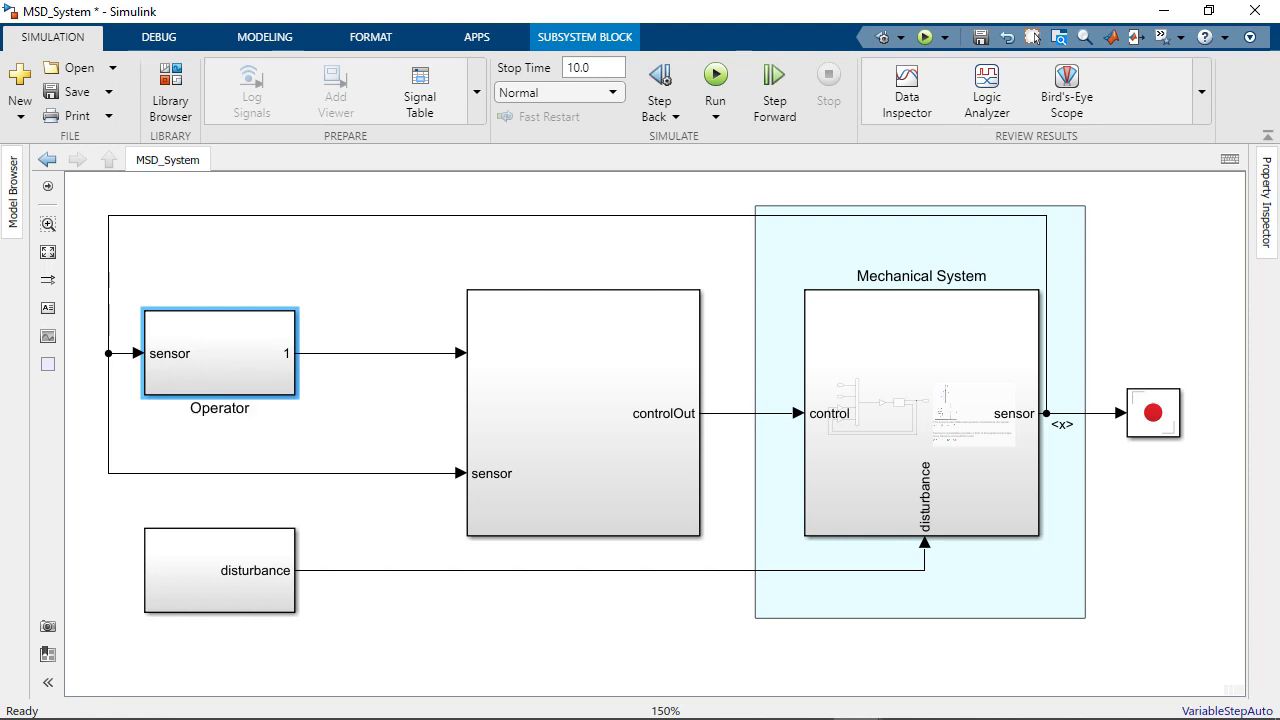
left_click(220, 560)
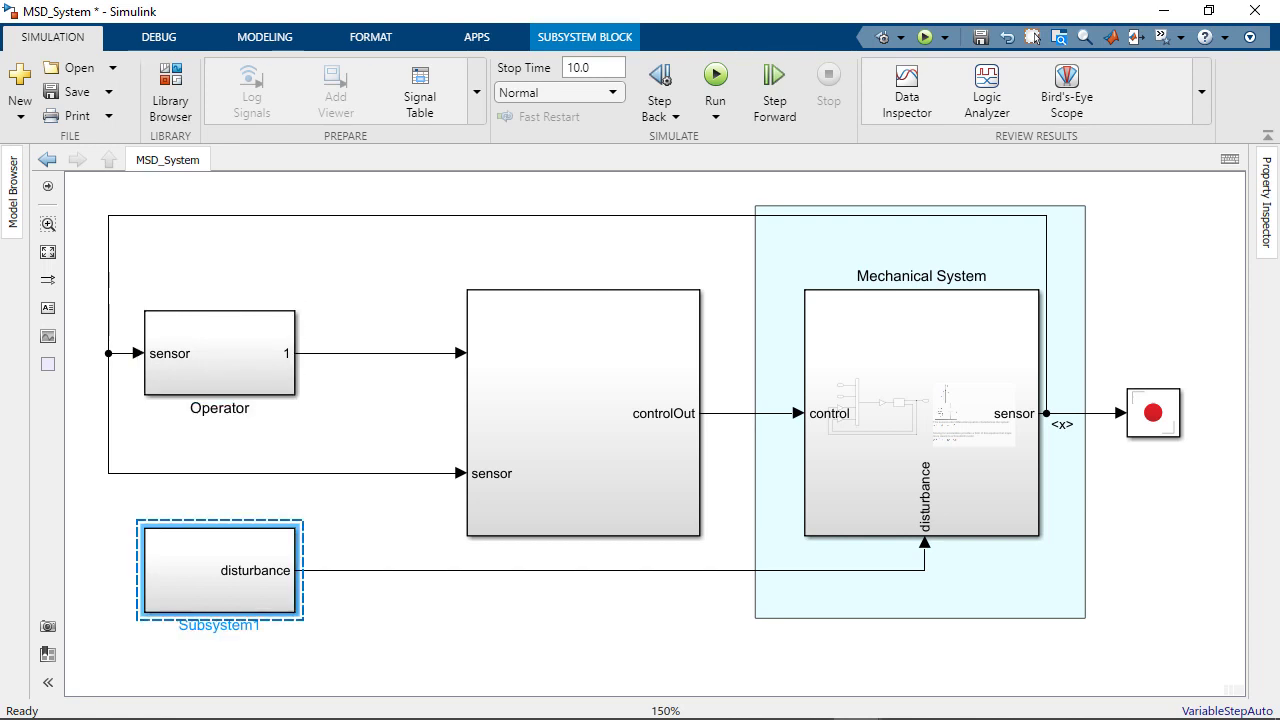
key("F2")
type("Environmen")
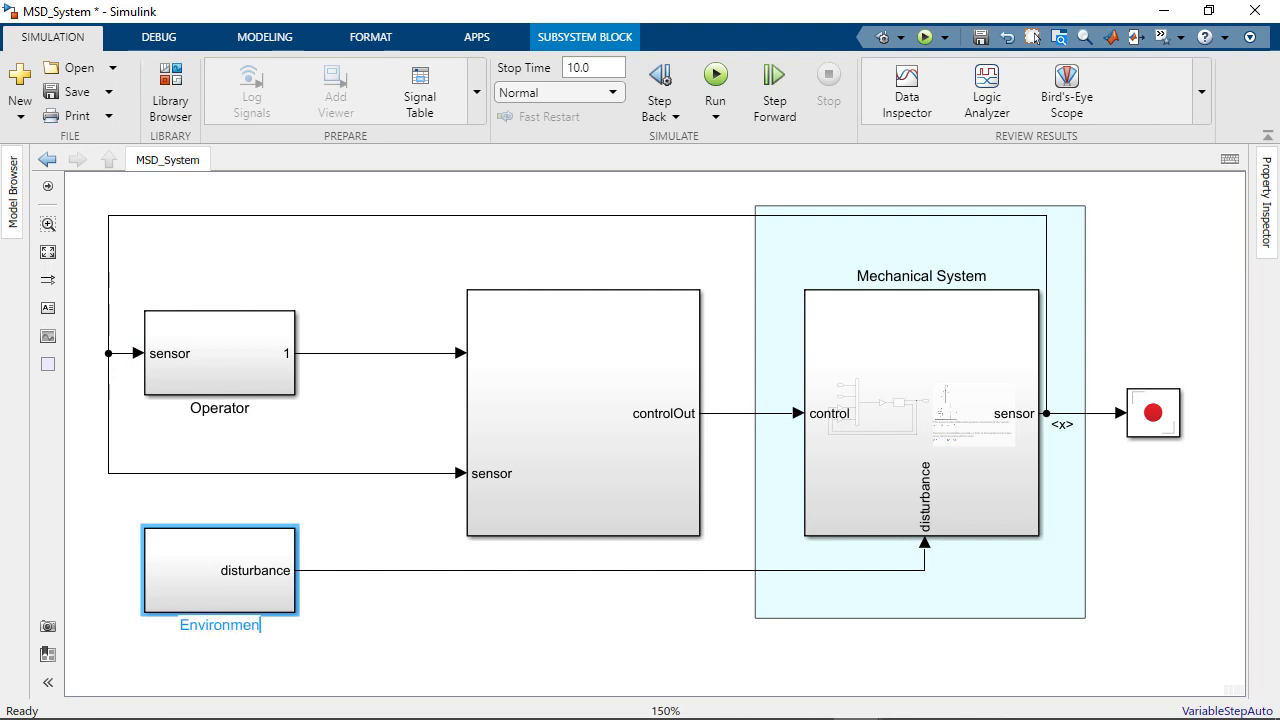
type("t")
key("Return")
left_click(583, 410)
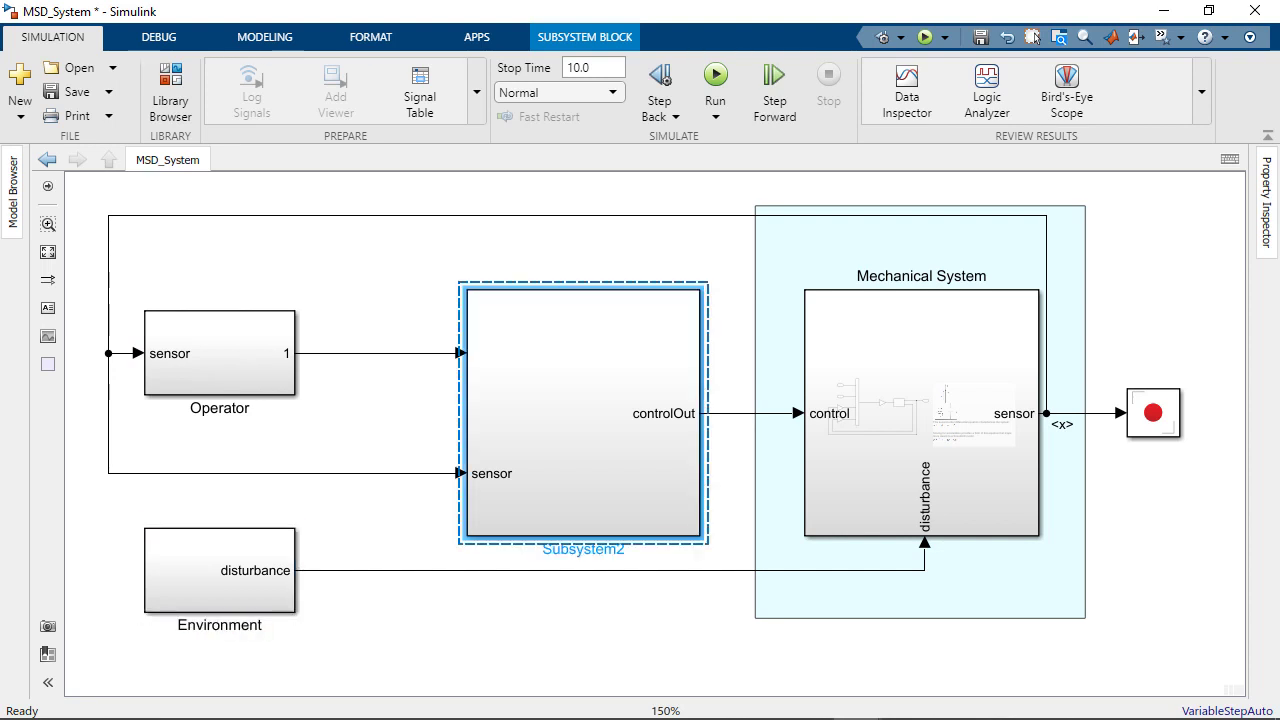
key("F2")
type("Controller")
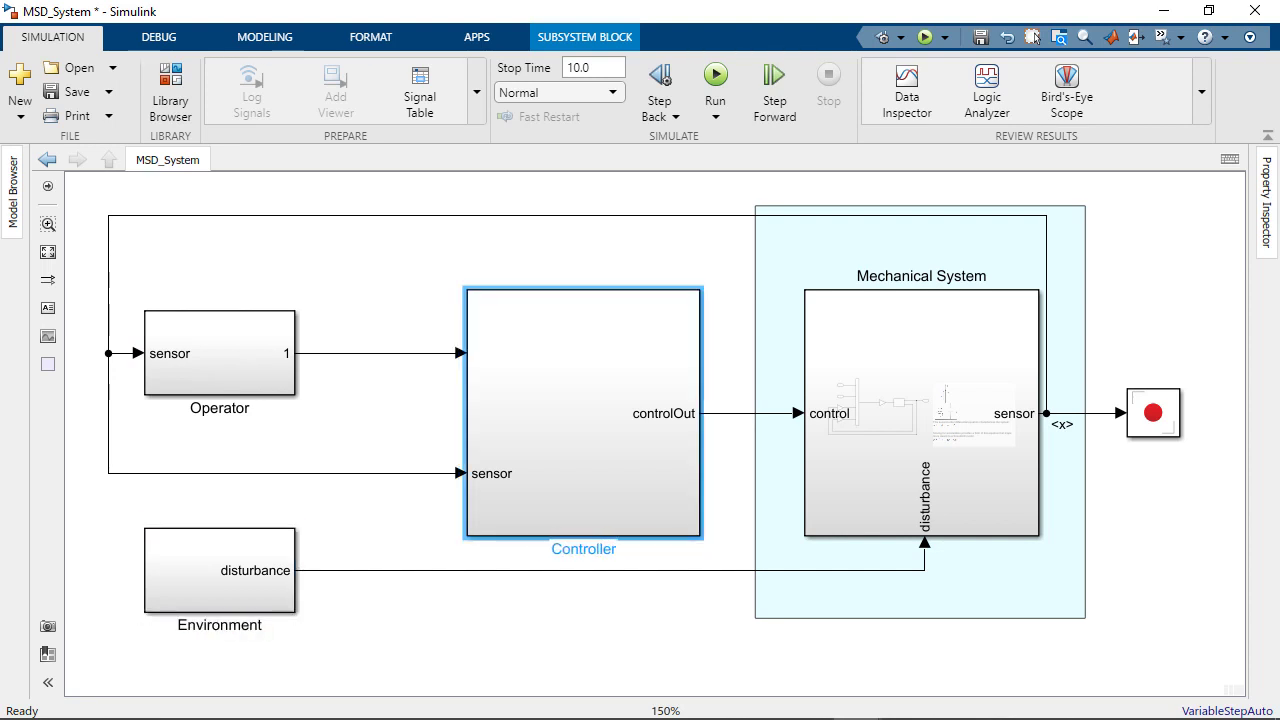
key("Return")
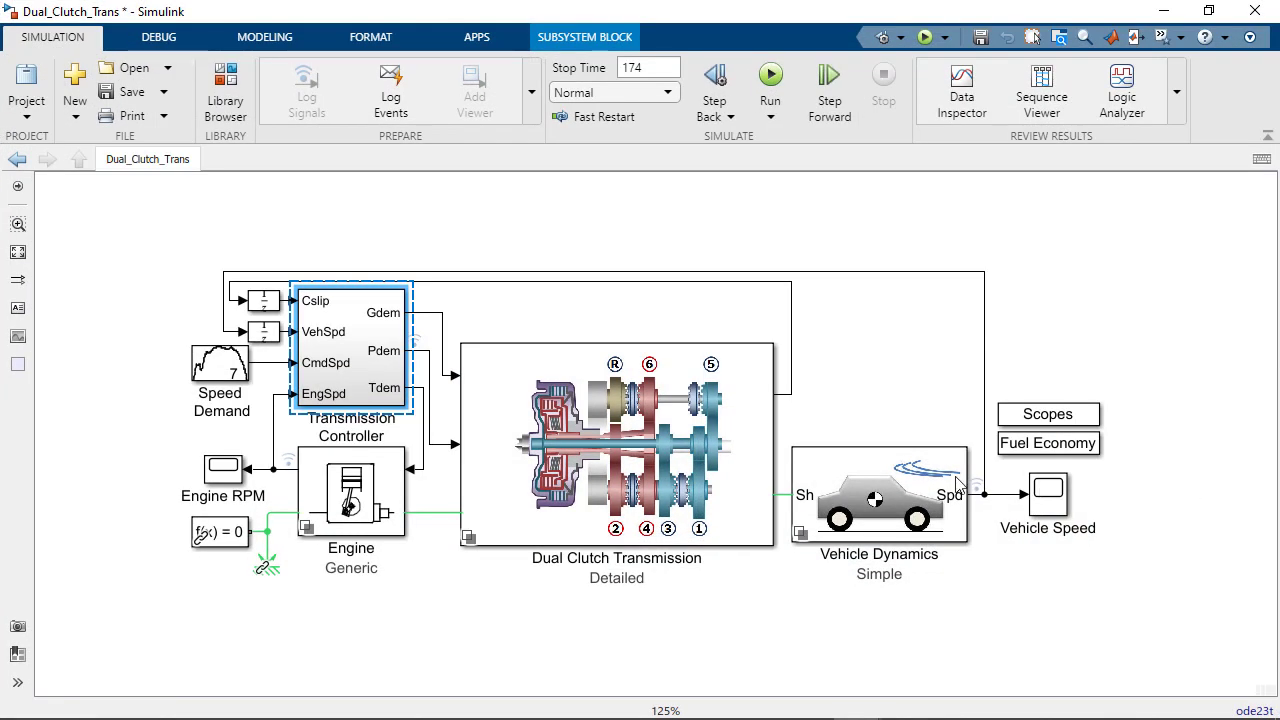
Drill into Transmission Controller > Shift state > Chart and bring SelectionState into view
double_click(376, 357)
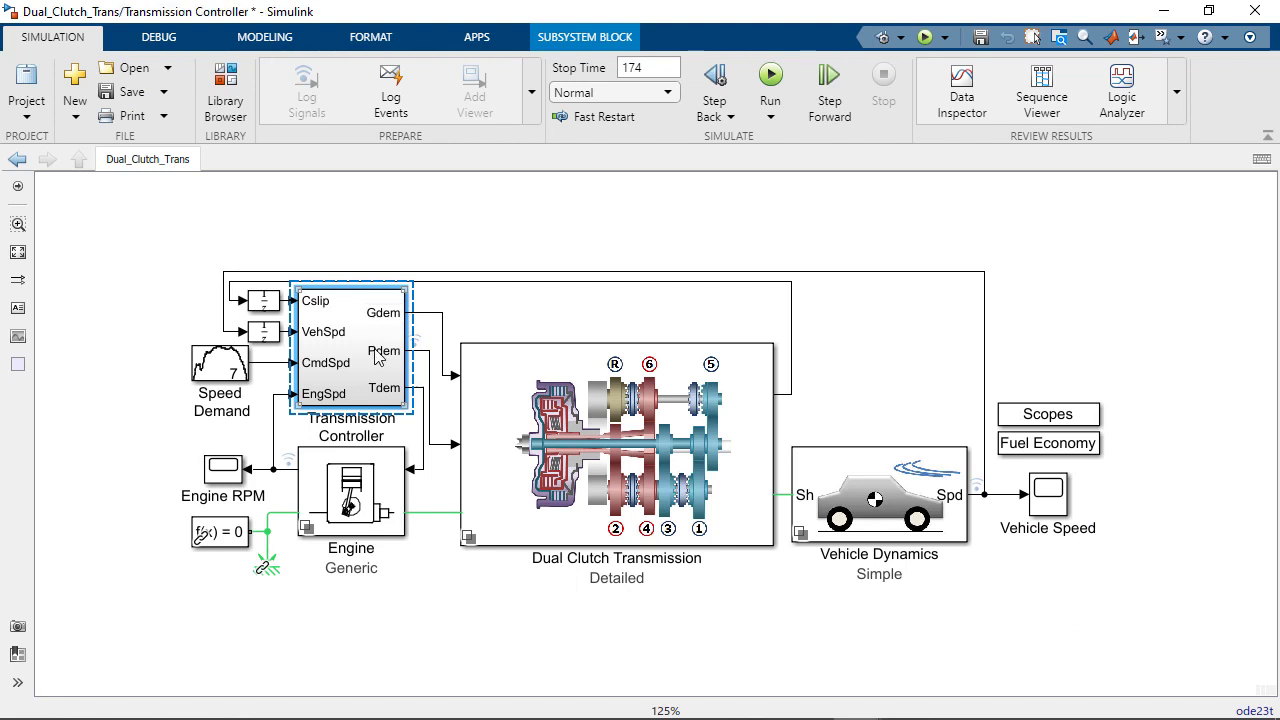
double_click(578, 510)
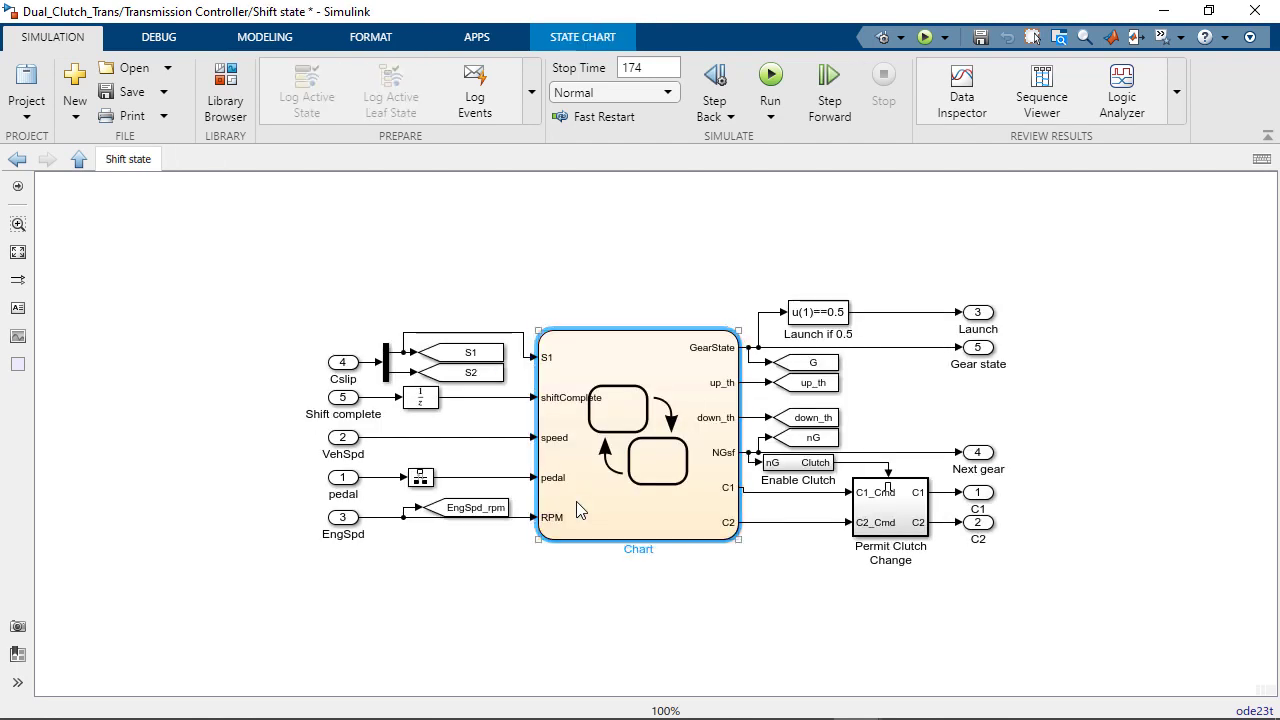
double_click(576, 501)
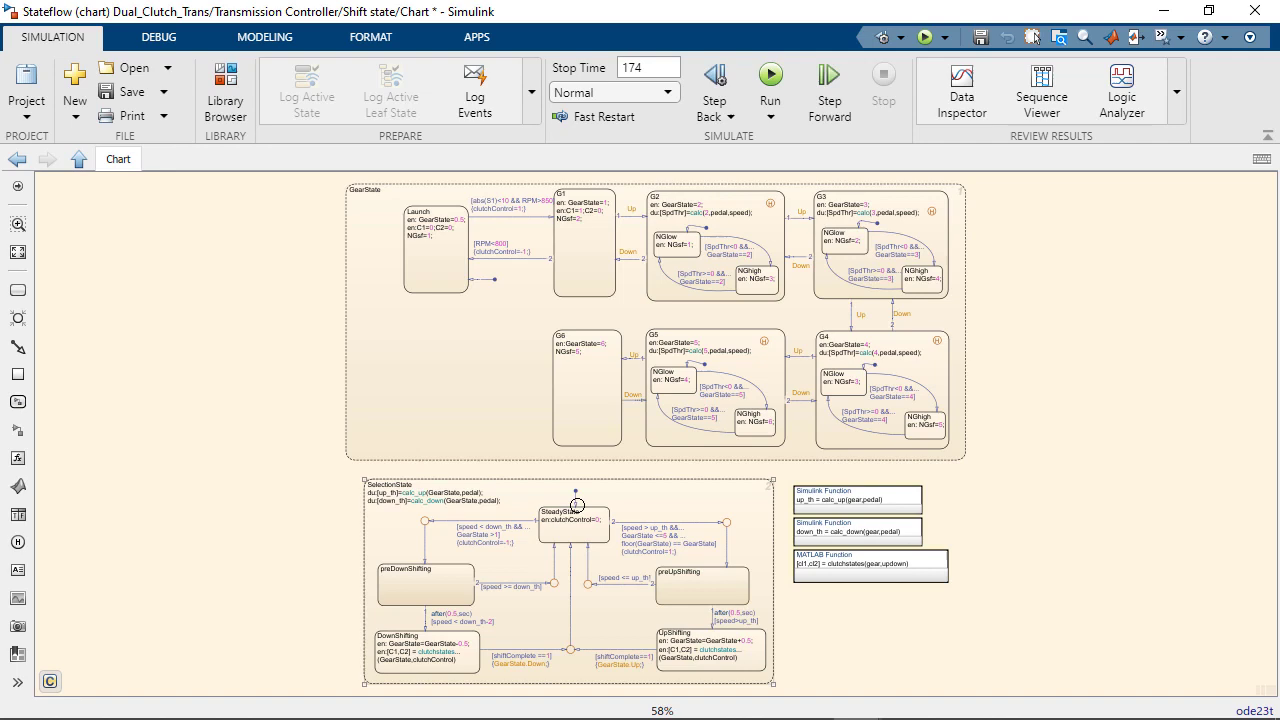
left_click_drag(576, 501, 600, 383)
scroll(600, 383, "up", 5)
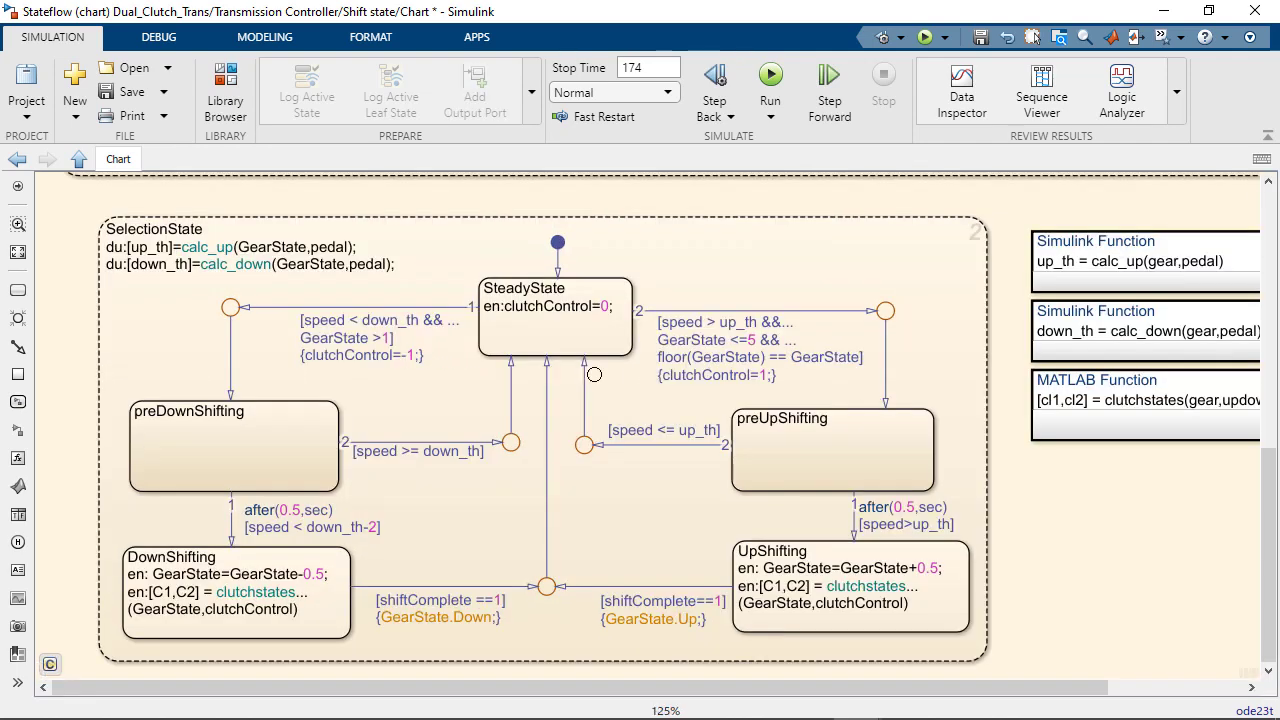
scroll(656, 384, "down", 2)
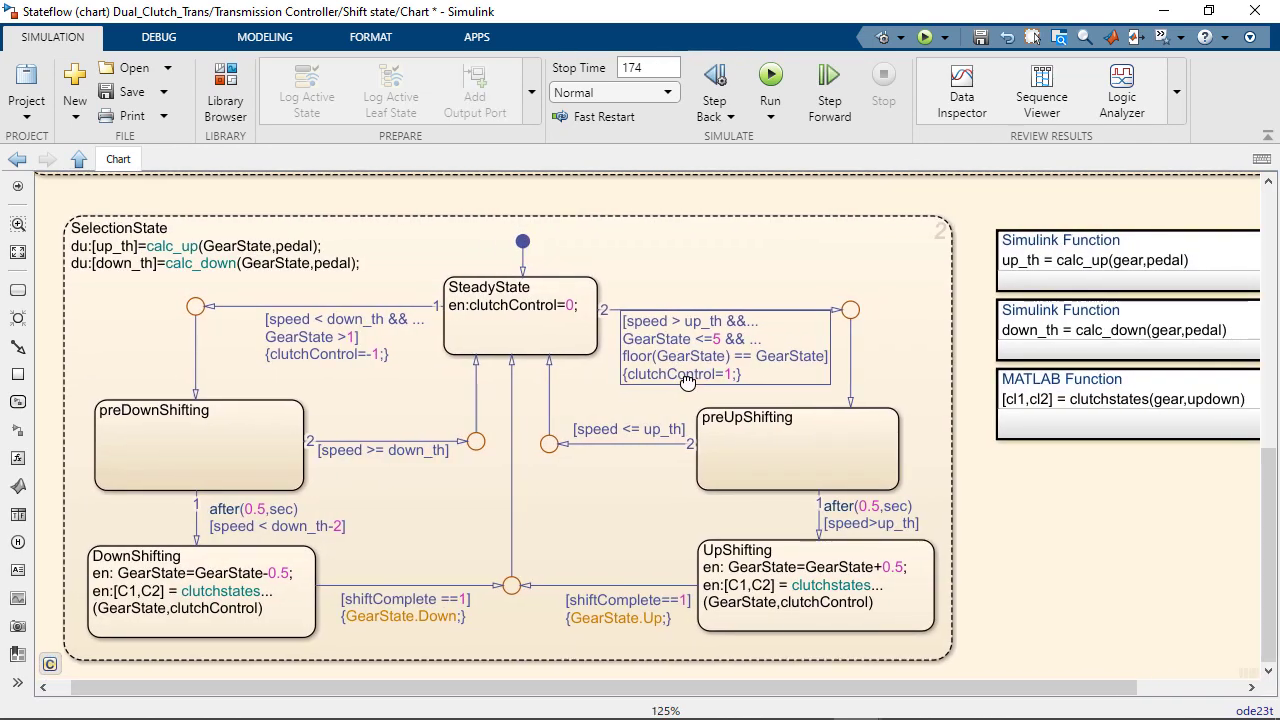
scroll(757, 395, "right", 2)
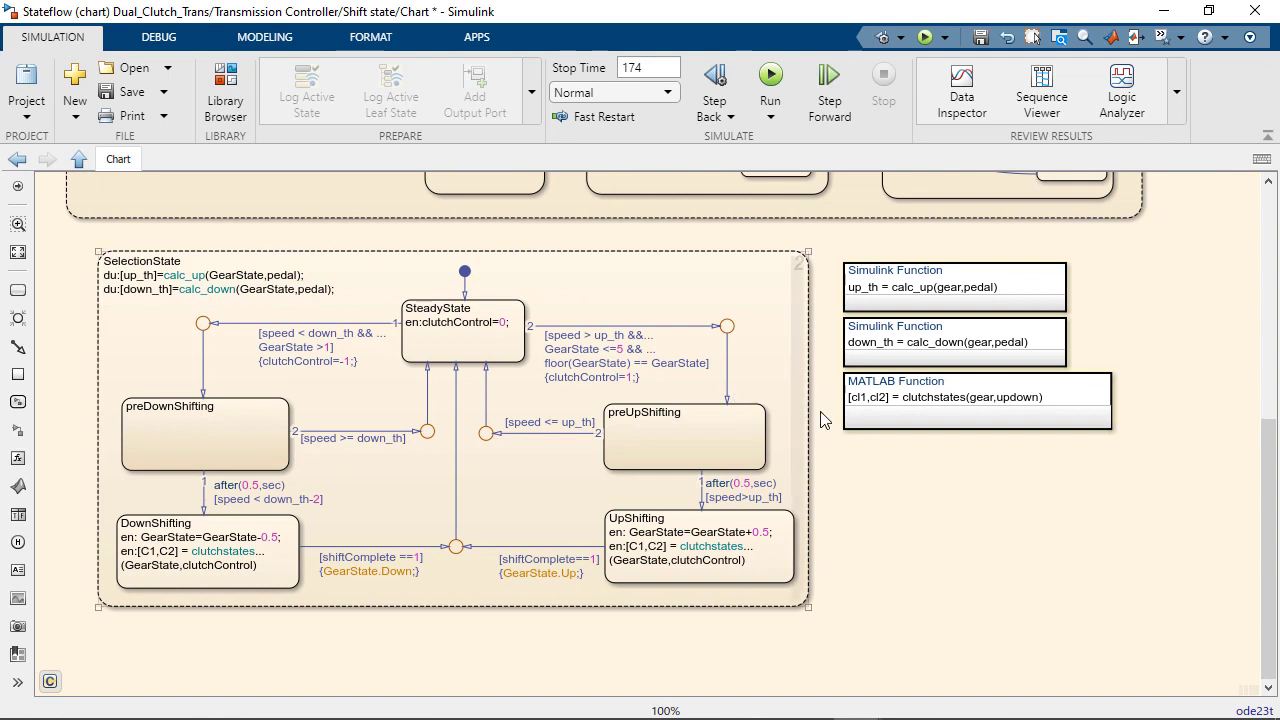
Insert a MATLAB Function below clutchstates, widen it, and label it SpdThr = calc(gear,pedal,speed)
double_click(856, 463)
type("matlab")
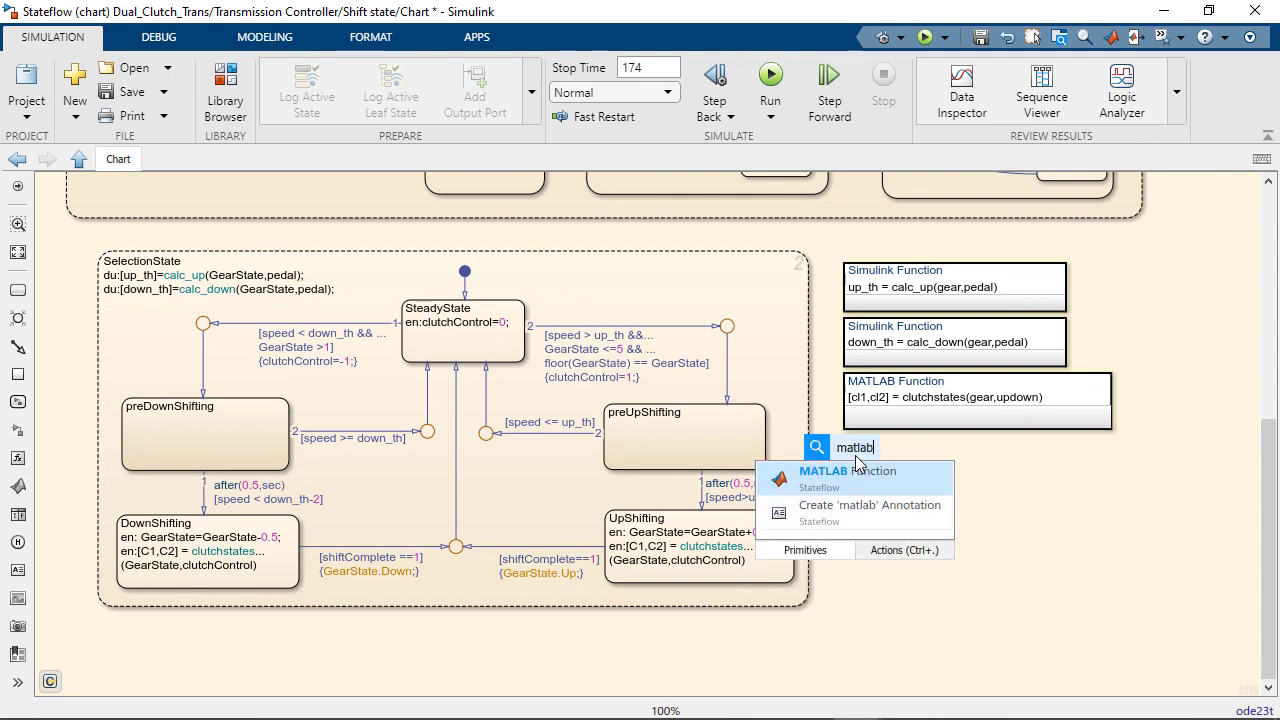
key("Return")
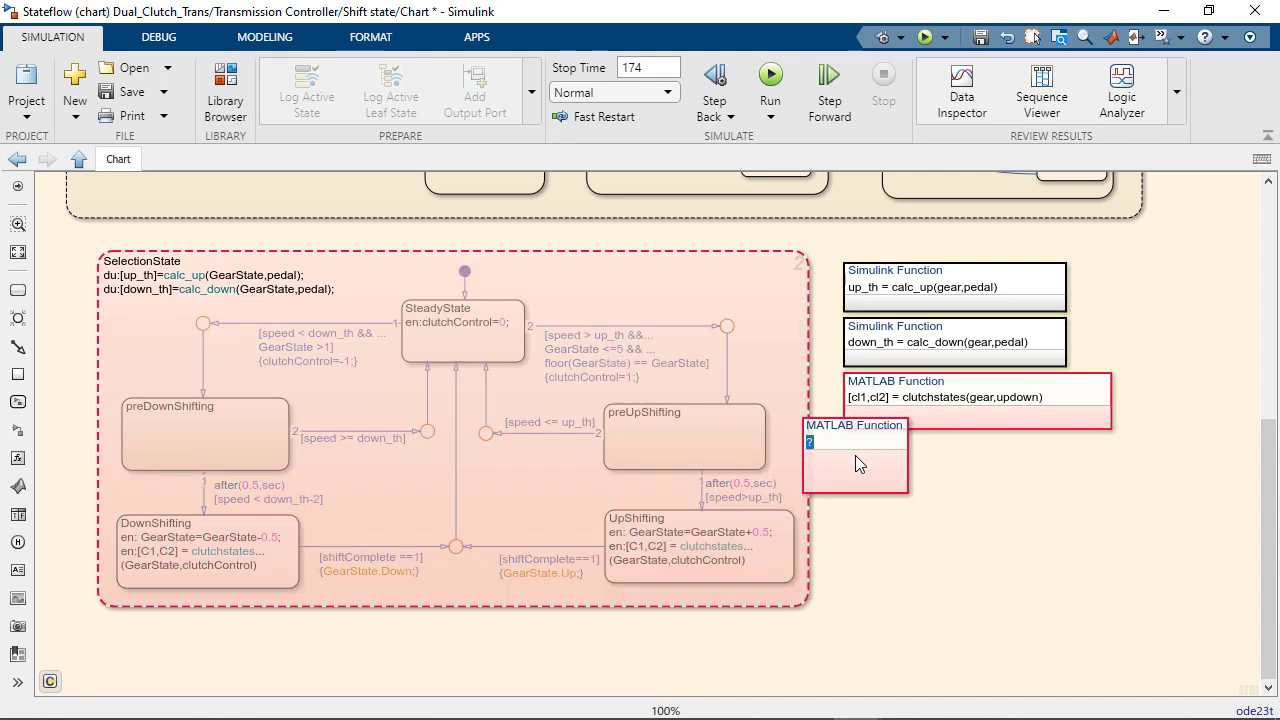
left_click(856, 460)
left_click_drag(857, 463, 896, 479)
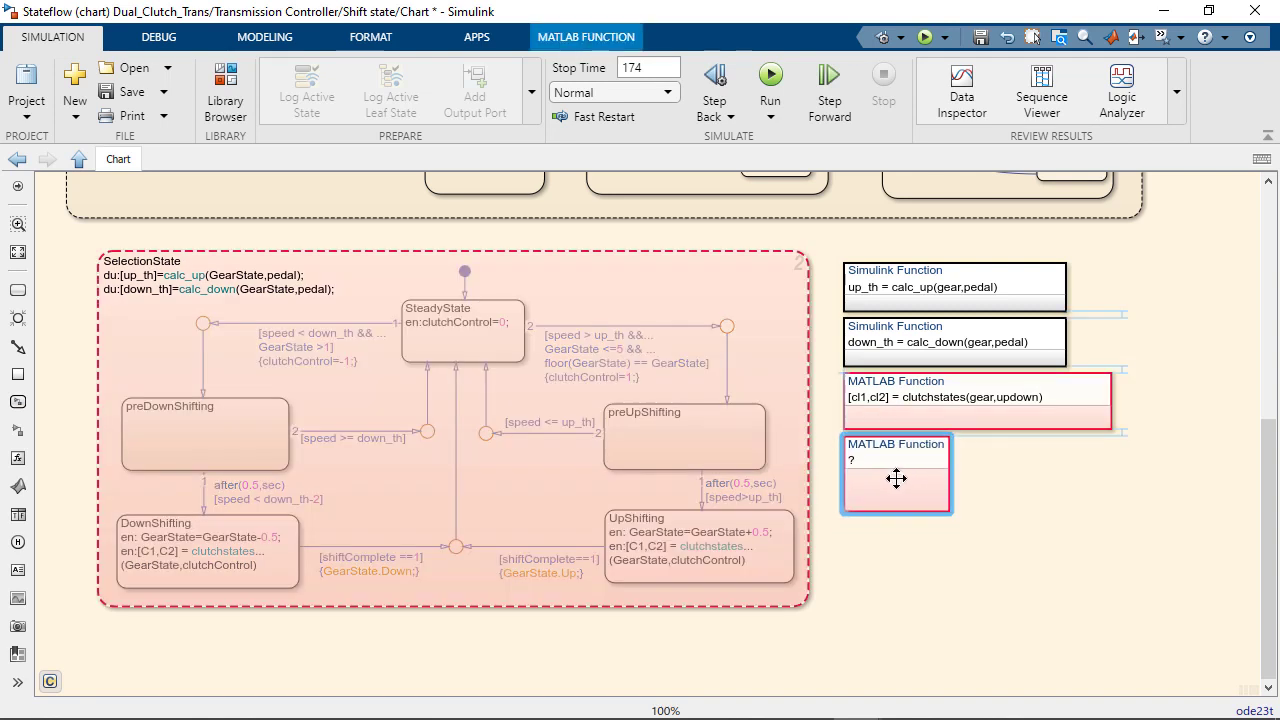
left_click_drag(950, 512, 1110, 492)
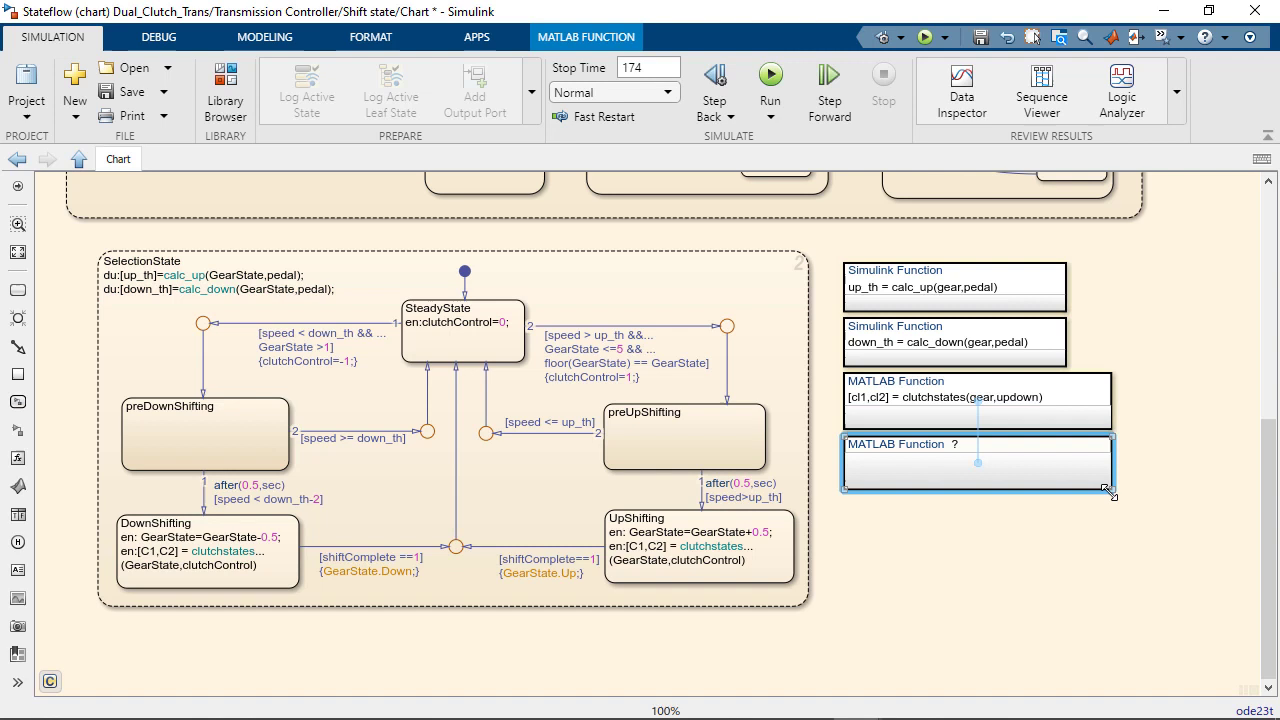
left_click(957, 444)
type("SpdThr")
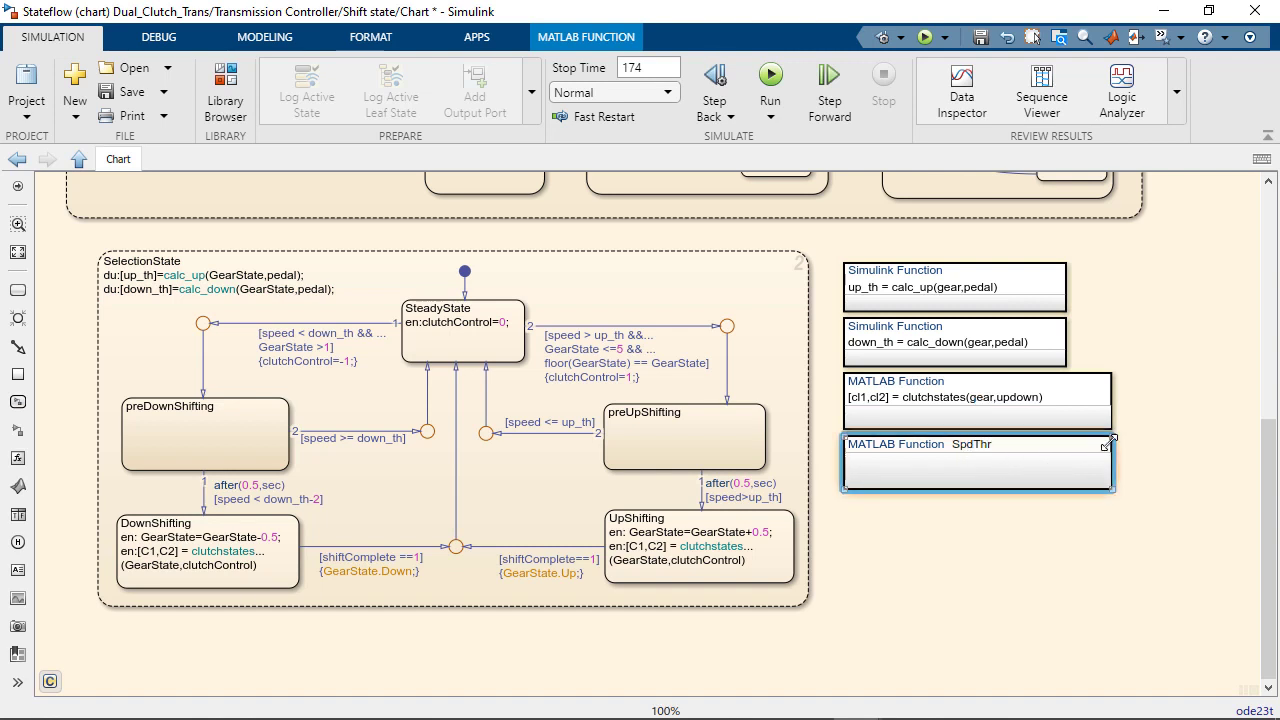
type(" = calc(gear,pedal,speed")
left_click(1020, 535)
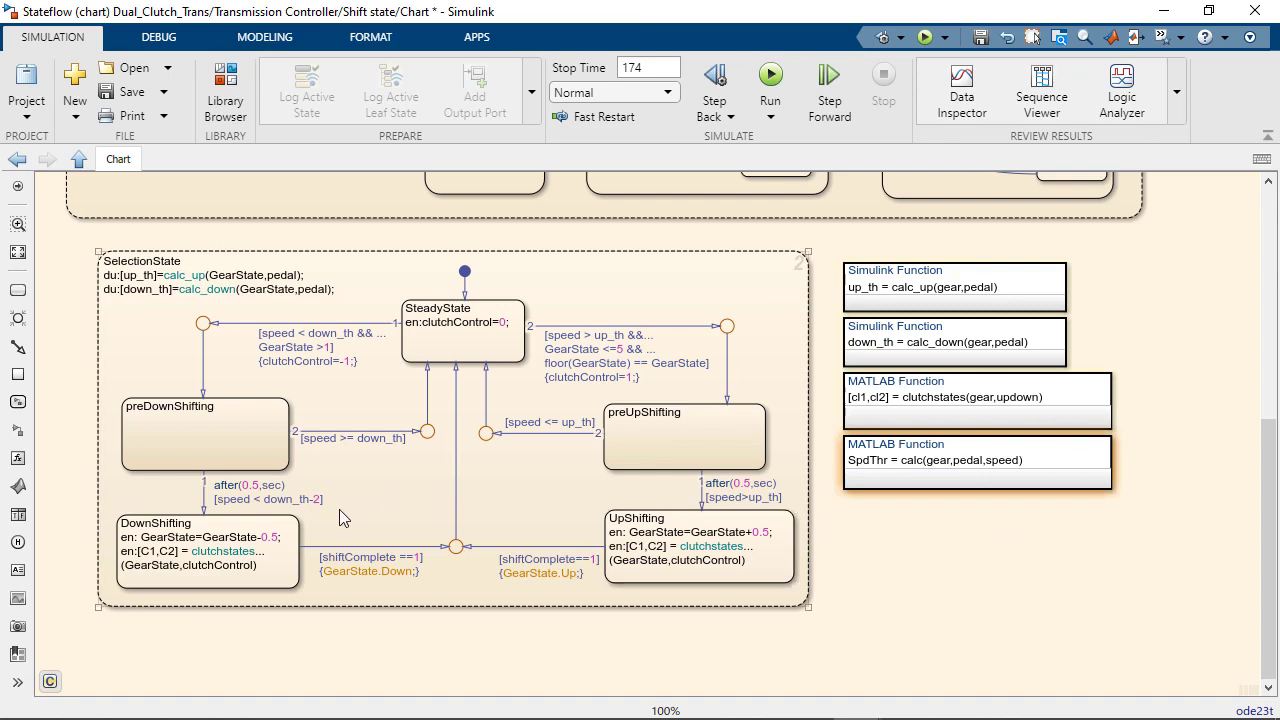
Reverse the UpShifting [shiftComplete ==1] transition and the vertical junction–SteadyState transition, then undo the last edit
scroll(339, 509, "up", 2)
left_click_drag(517, 446, 600, 471)
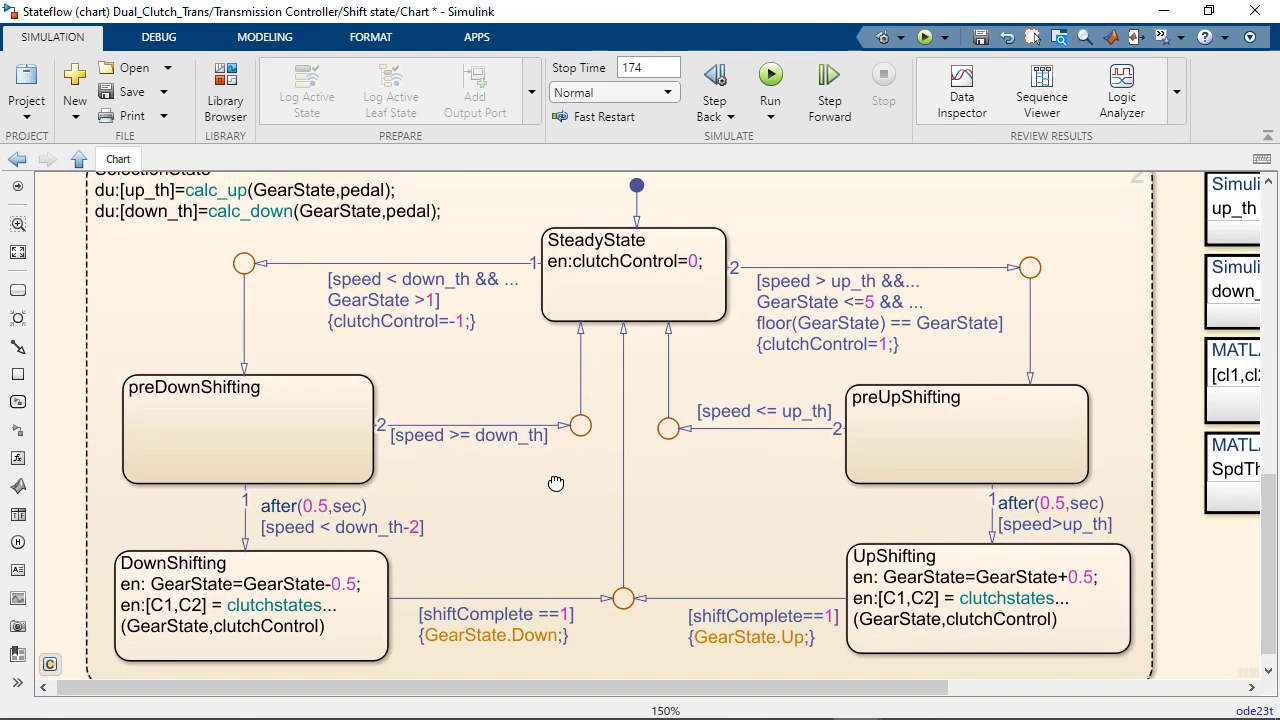
left_click(624, 459)
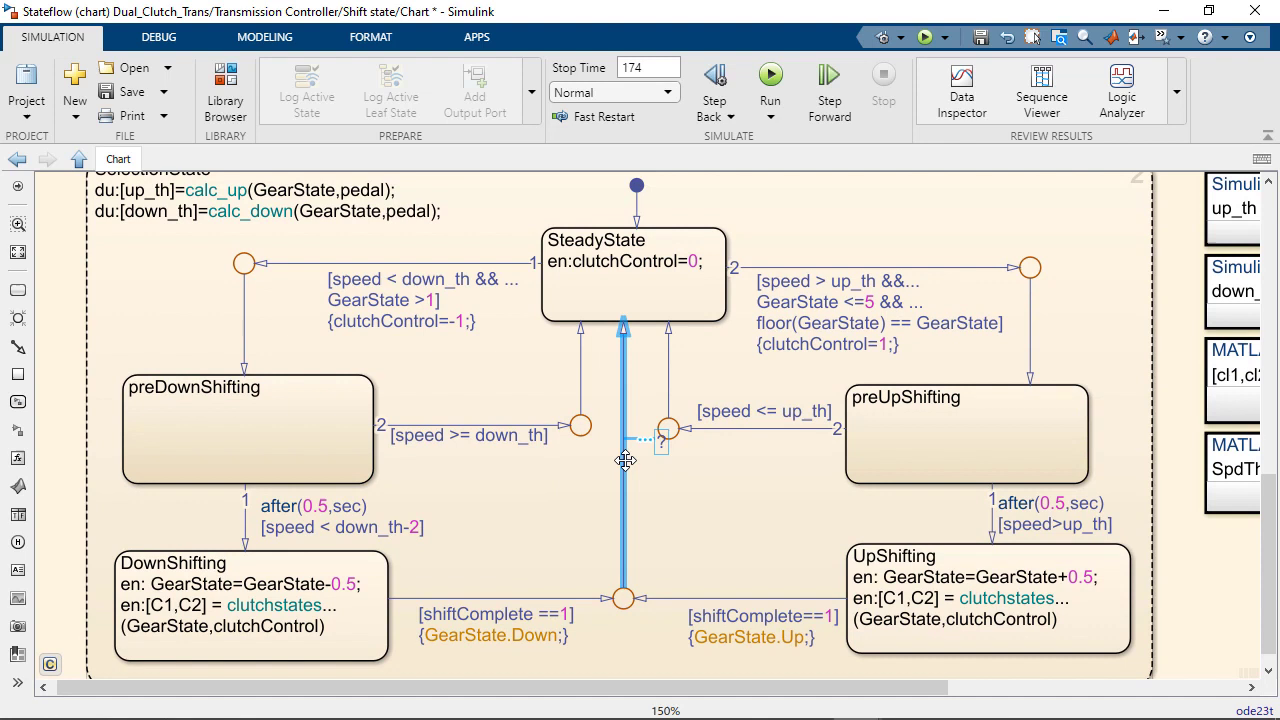
left_click(668, 597)
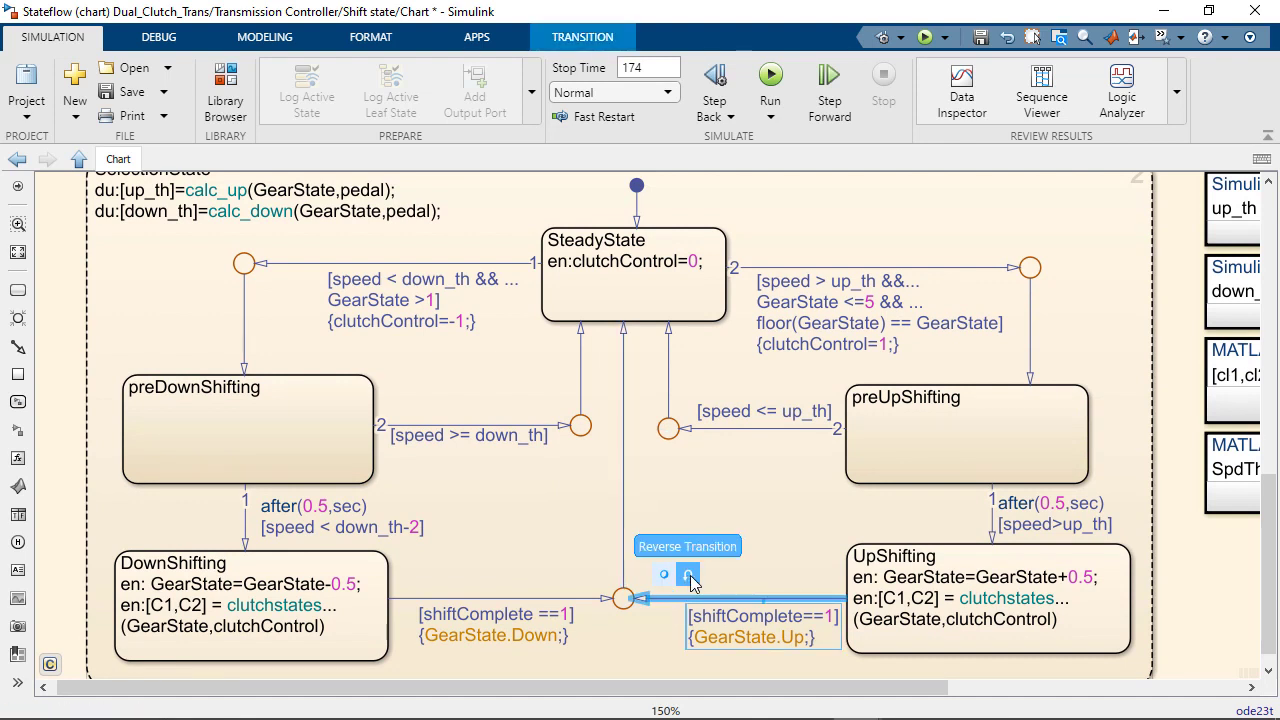
left_click(689, 576)
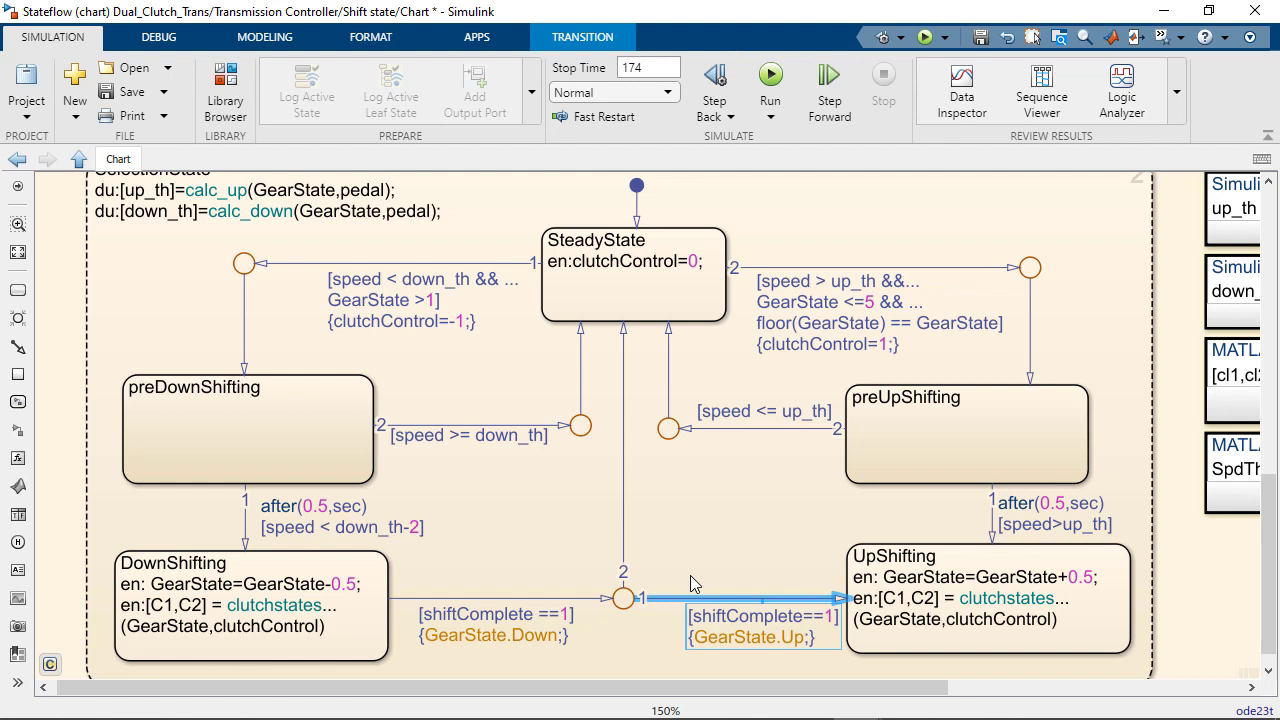
left_click(623, 505)
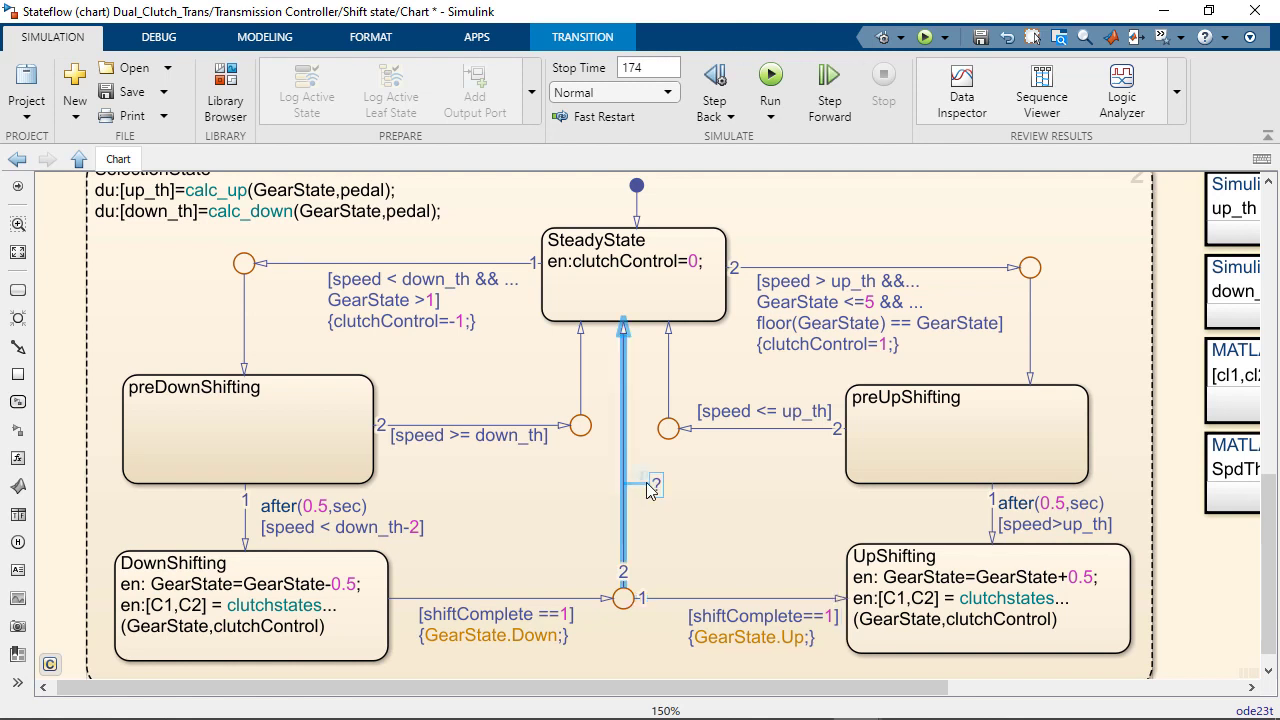
left_click(664, 478)
left_click(700, 514)
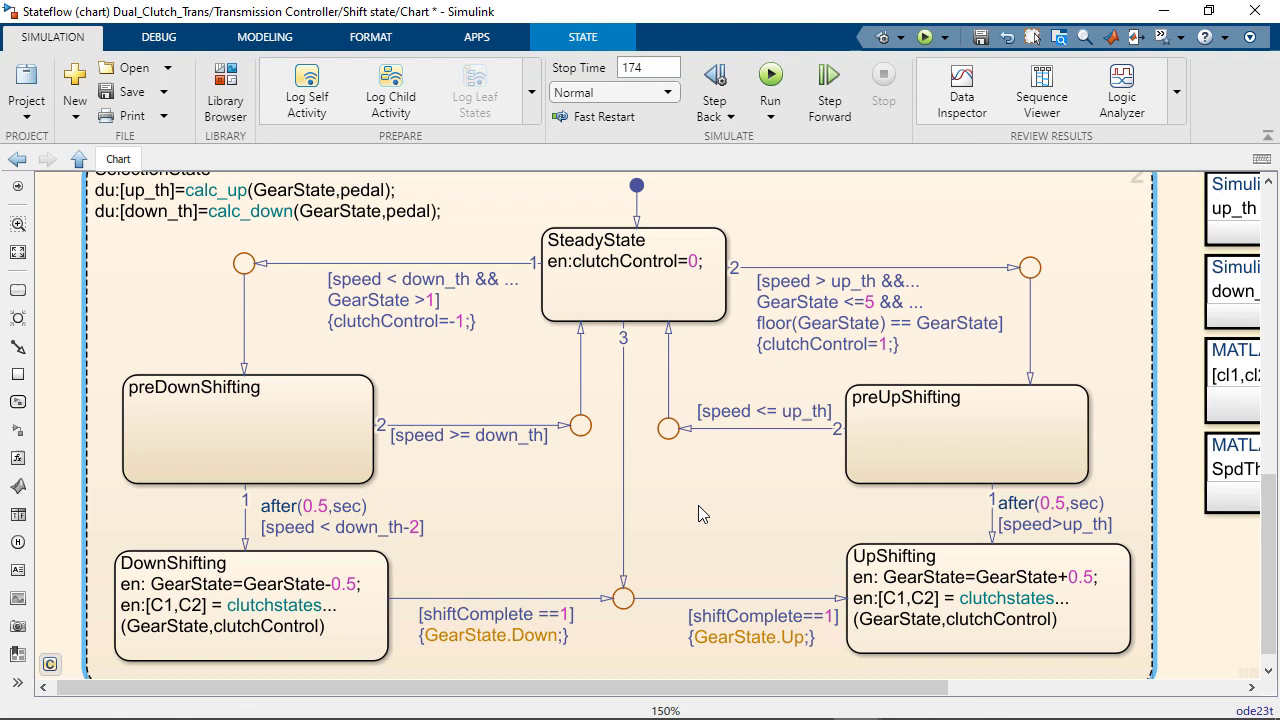
key("ctrl+z")
key("ctrl+z")
Drag the [speed <= up_th] guard label down beside the preUpShifting-to-junction transition
left_click(760, 430)
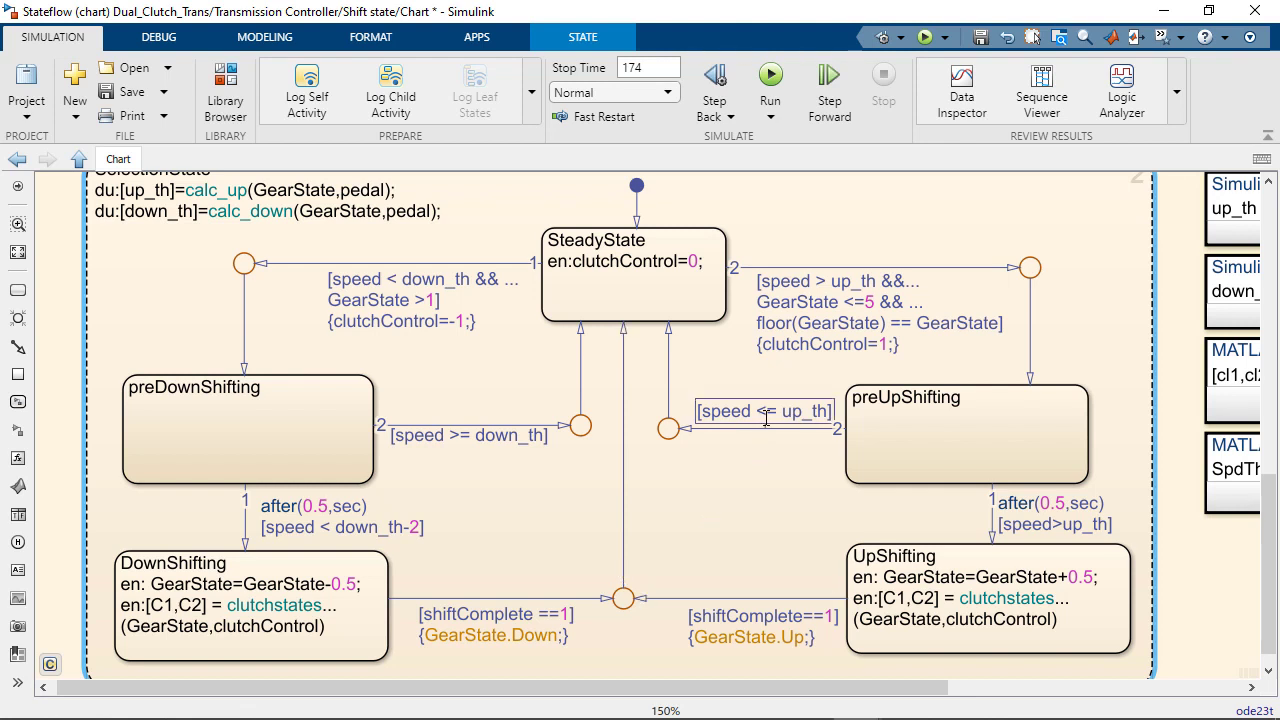
left_click_drag(766, 418, 813, 251)
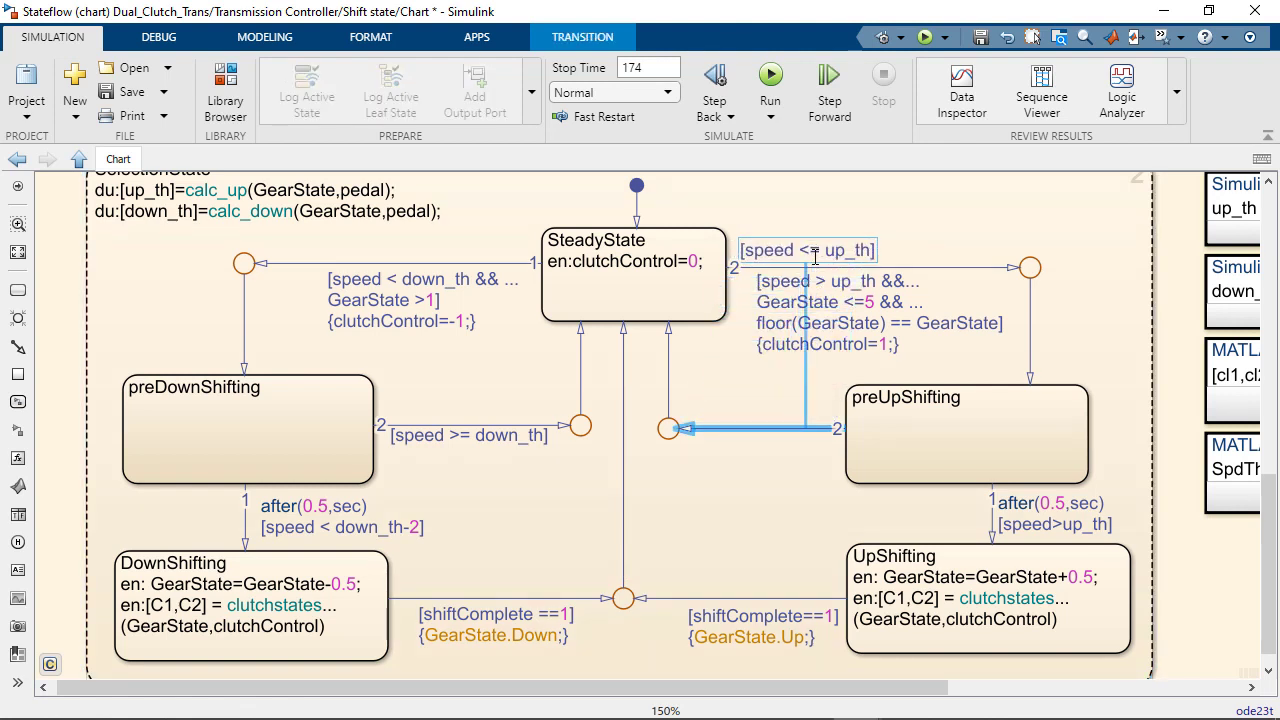
left_click(947, 243)
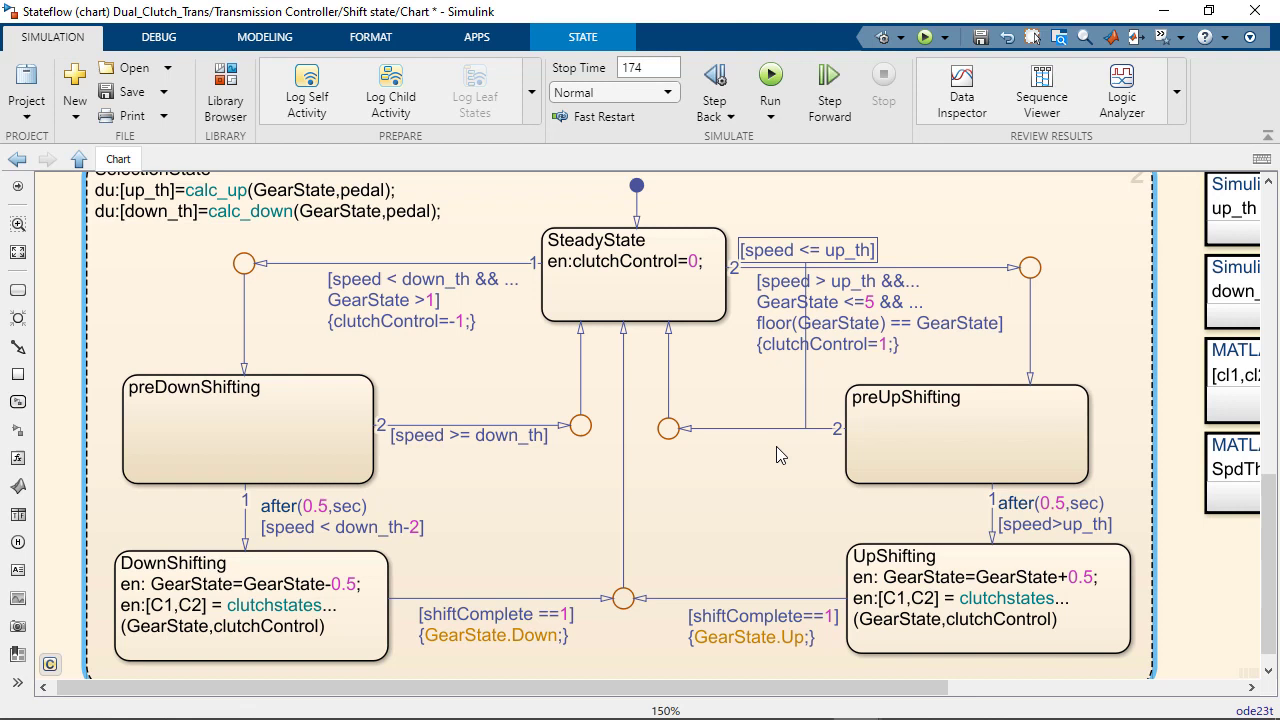
left_click(811, 250)
left_click(814, 386)
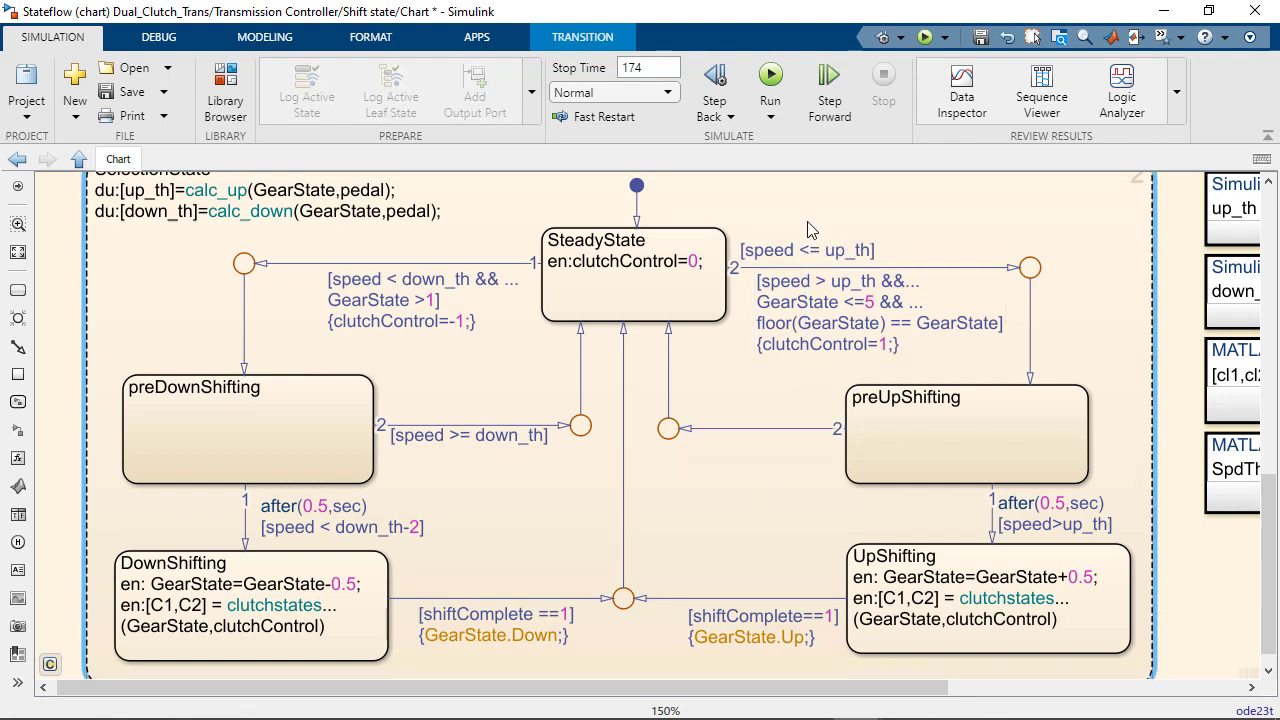
left_click_drag(803, 257, 758, 408)
left_click(747, 476)
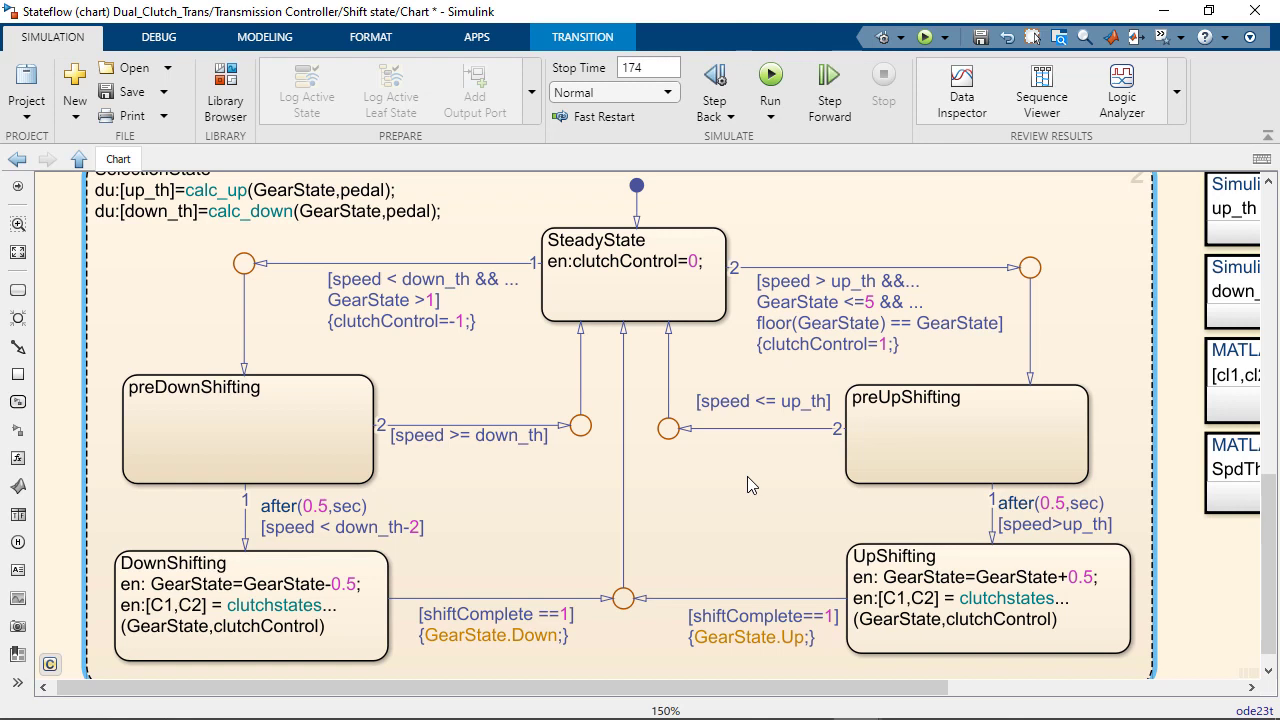
Enable data syntax highlighting from Format > Style and apply red (#ff0000) for Local Data
left_click(719, 458)
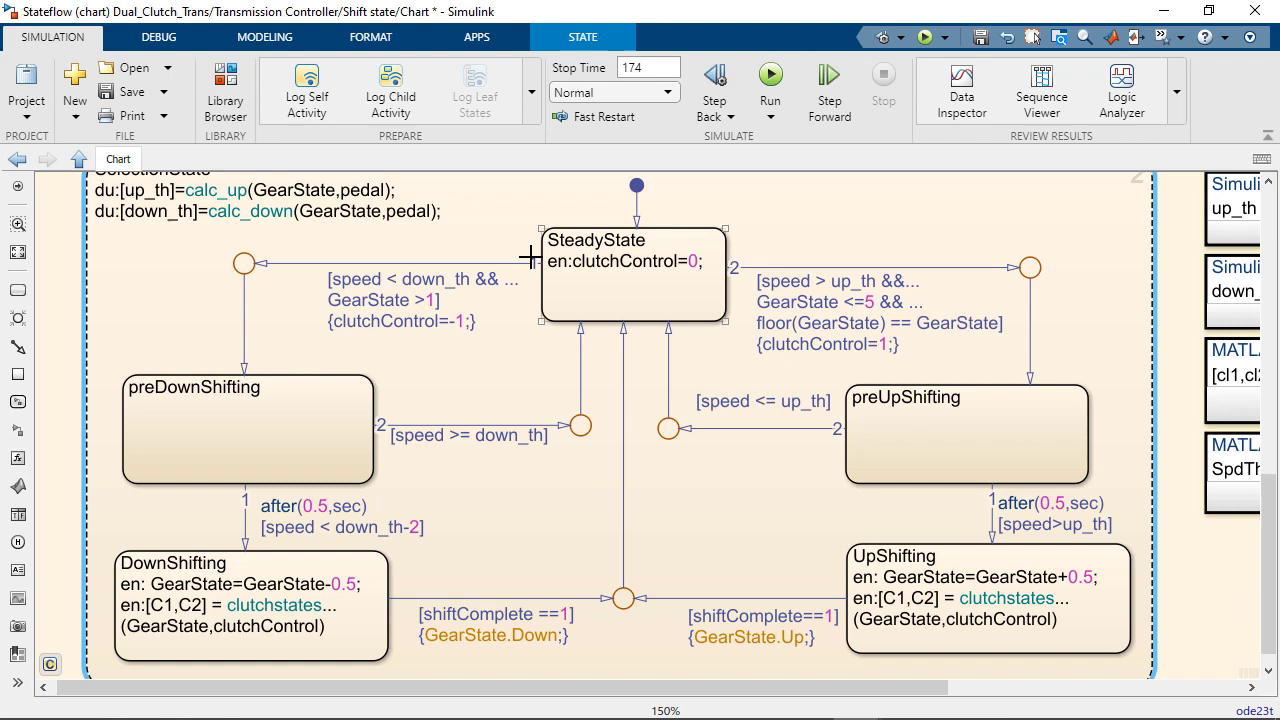
left_click(367, 40)
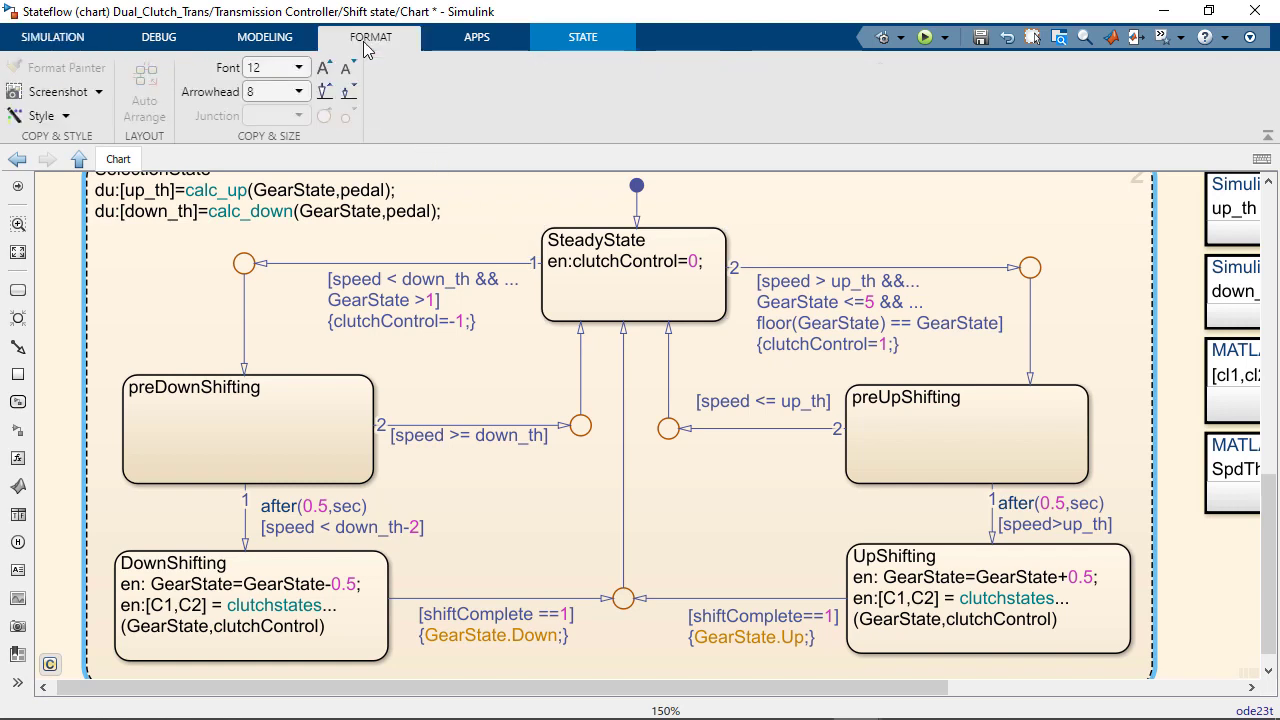
left_click(65, 116)
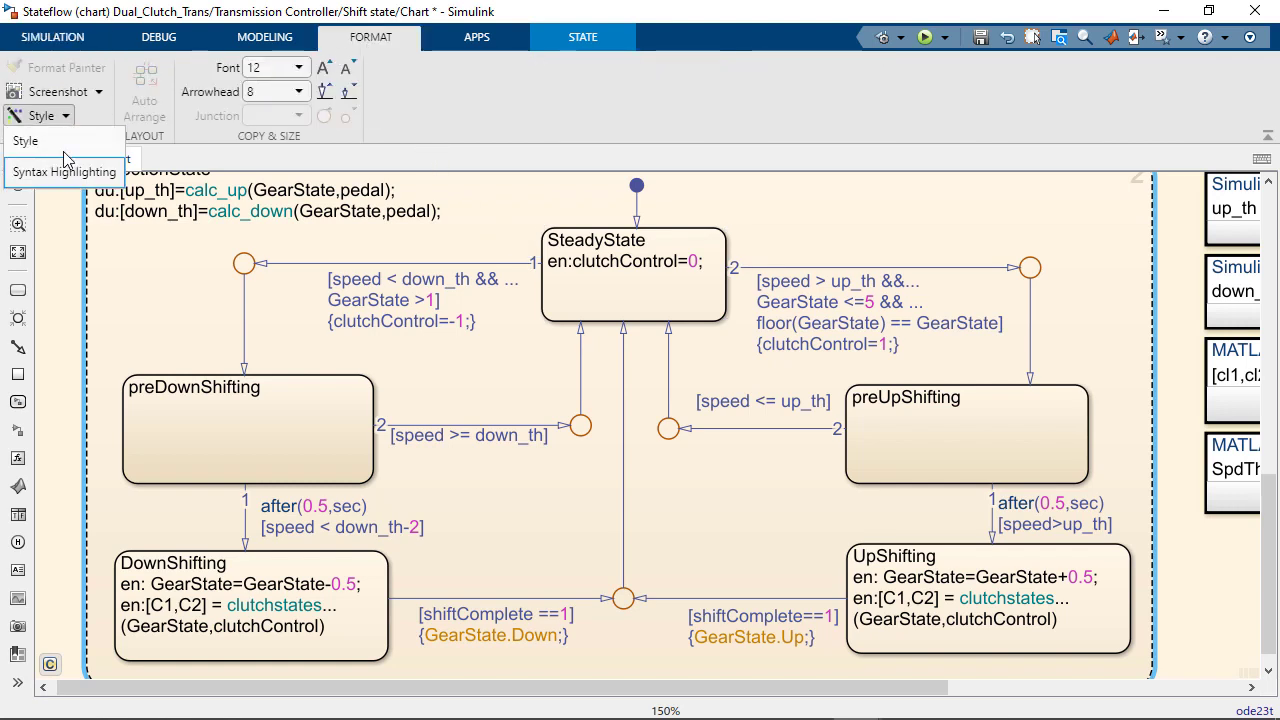
left_click(65, 171)
left_click(553, 342)
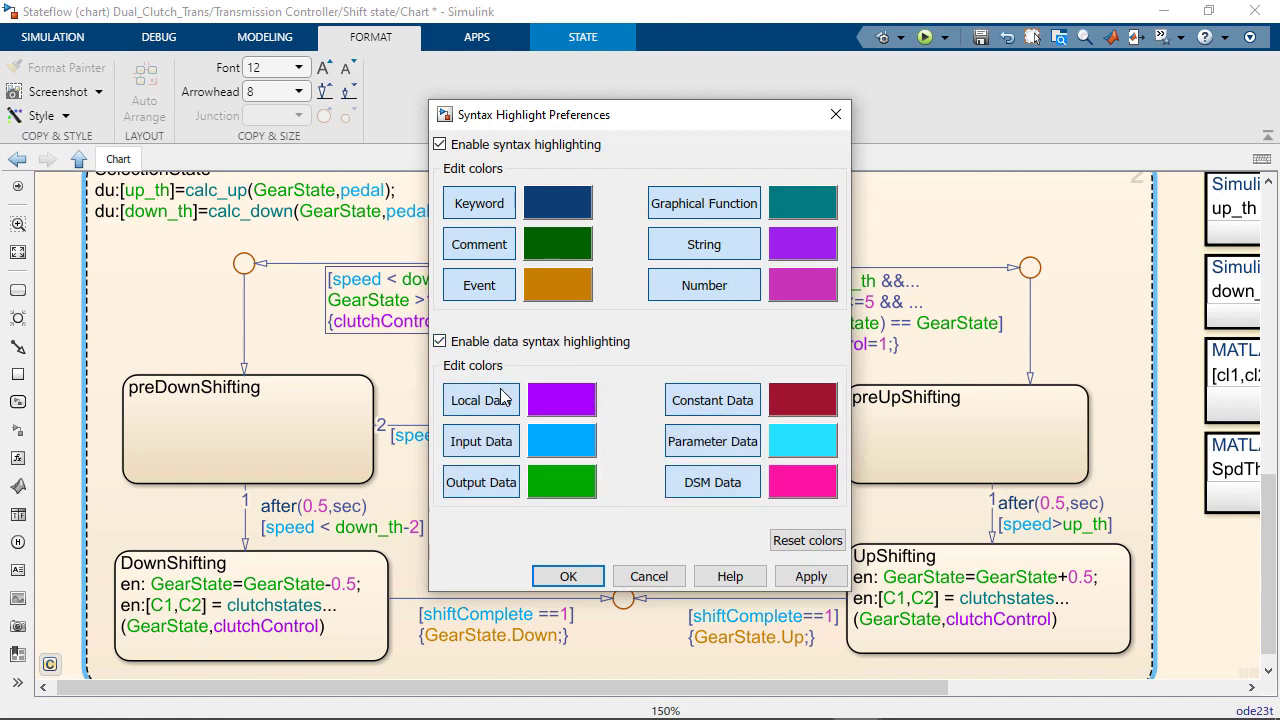
left_click_drag(670, 114, 975, 81)
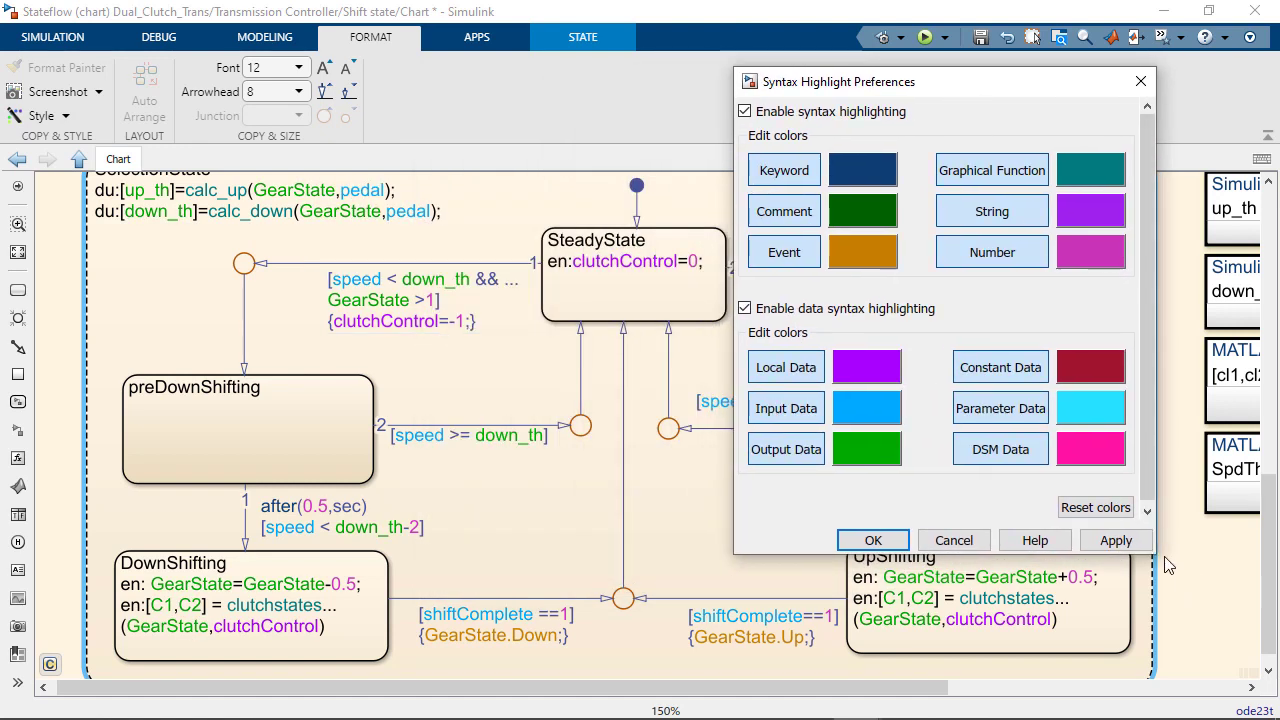
left_click(866, 369)
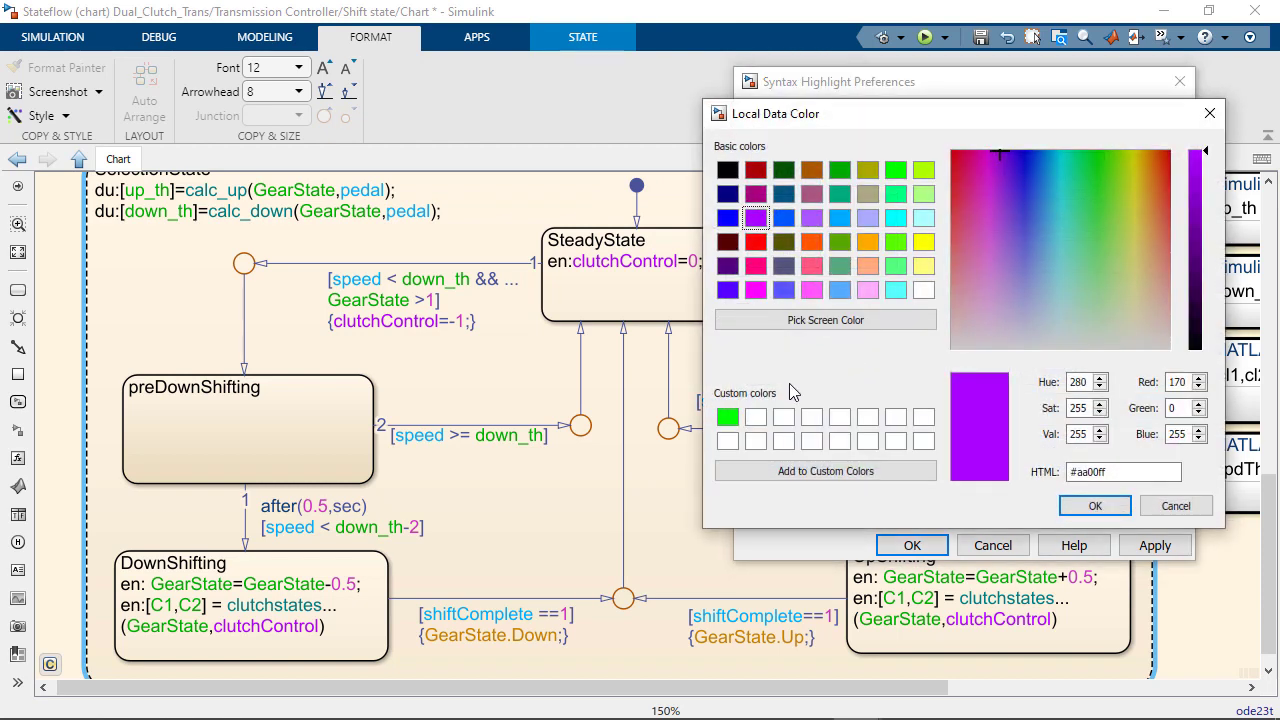
left_click(755, 241)
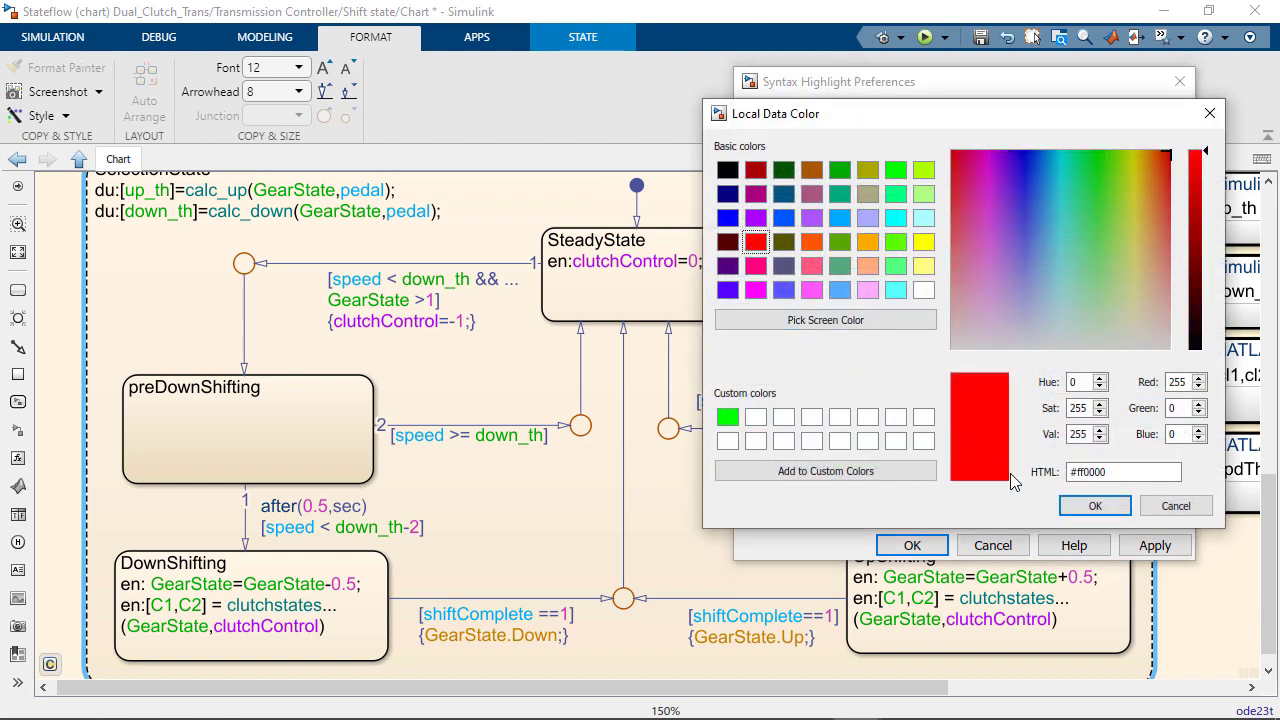
left_click(1093, 505)
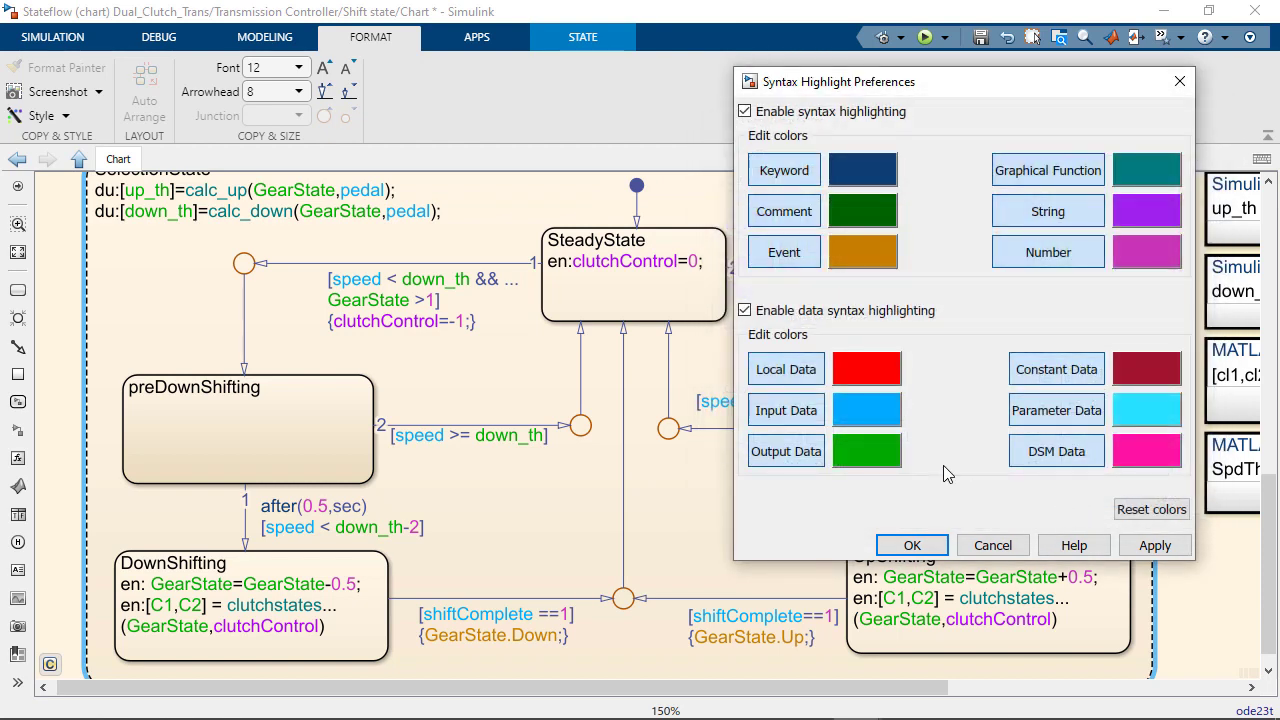
left_click(1158, 548)
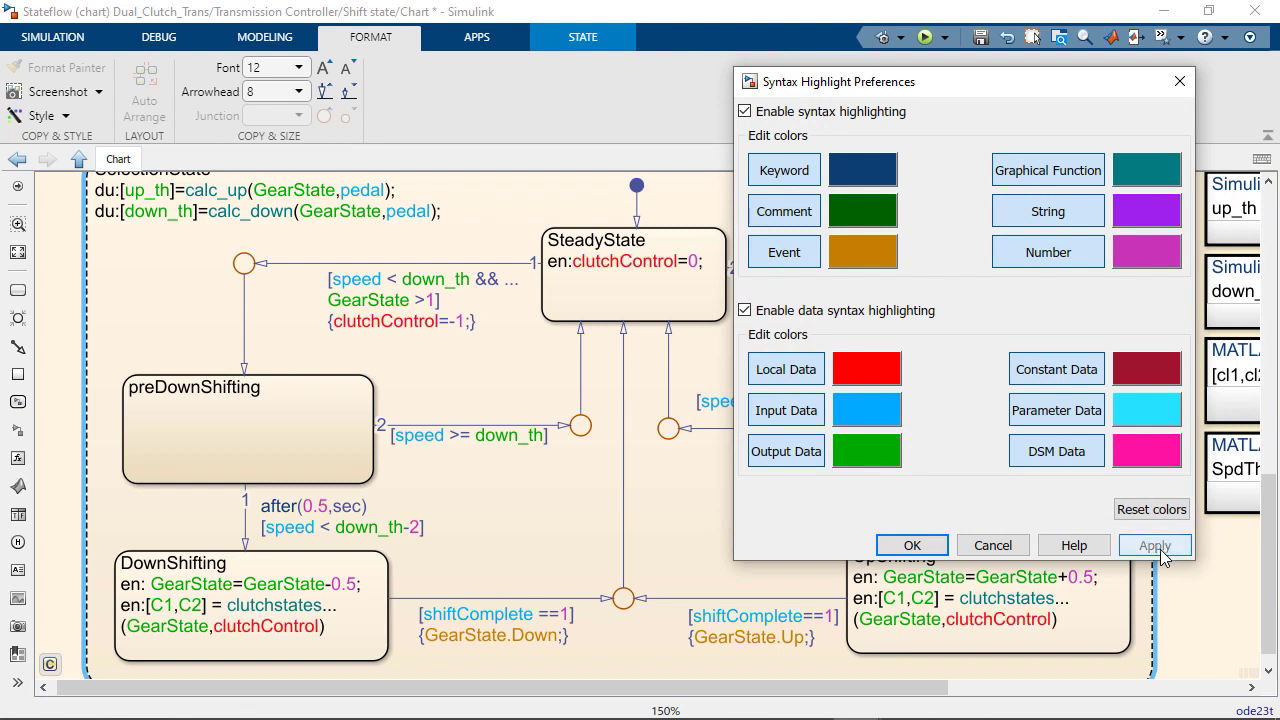
Toggle local, input and output data colouring off and back on, then accept with OK
left_click(787, 372)
left_click(786, 410)
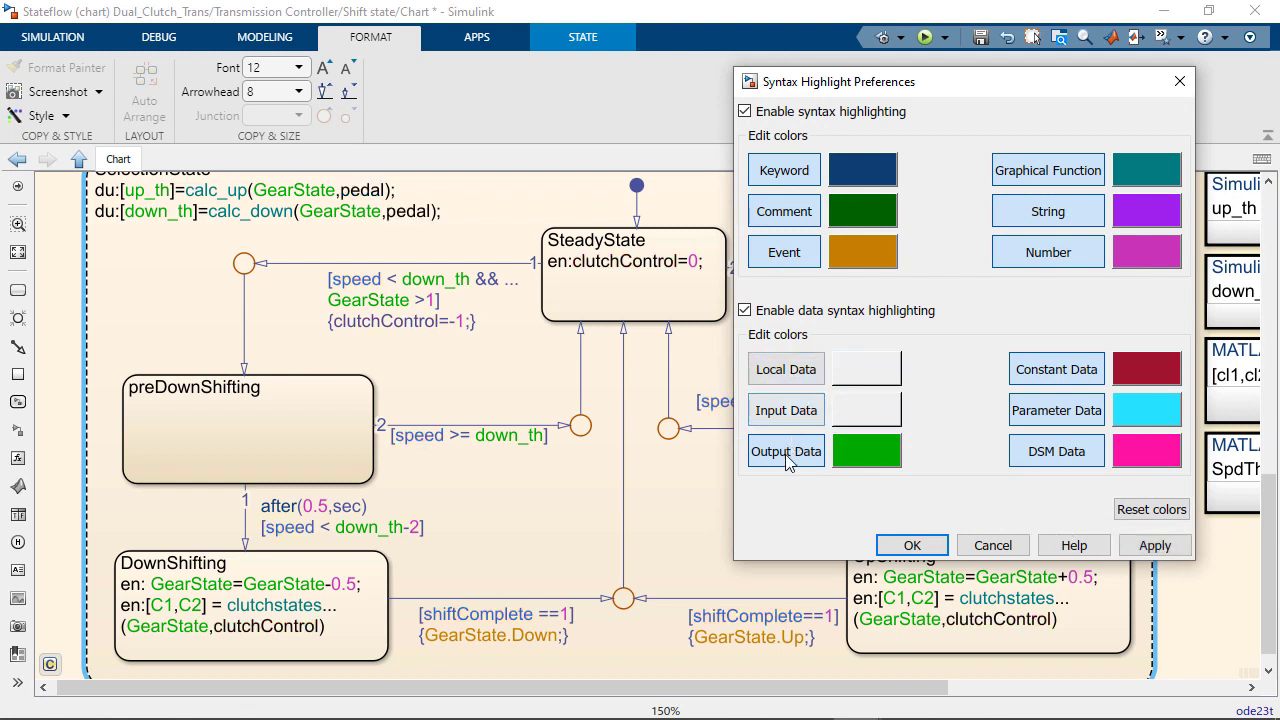
left_click(785, 465)
left_click(779, 452)
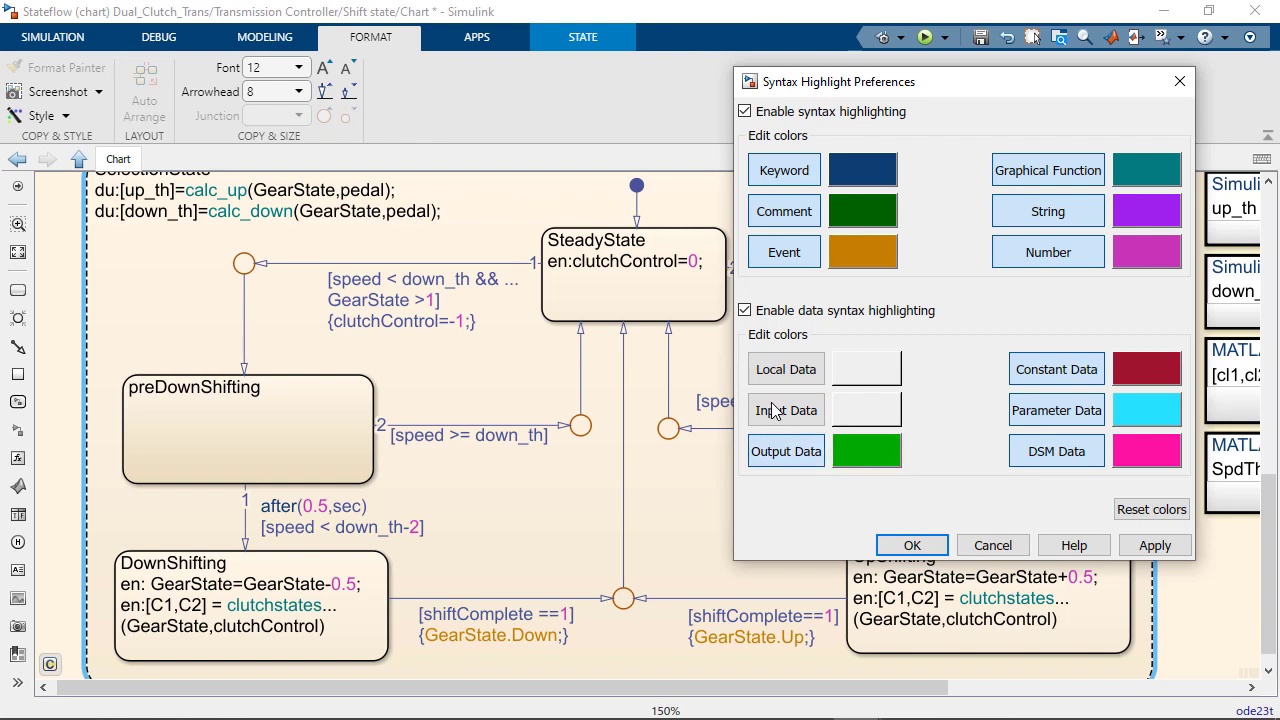
left_click(777, 413)
left_click(785, 368)
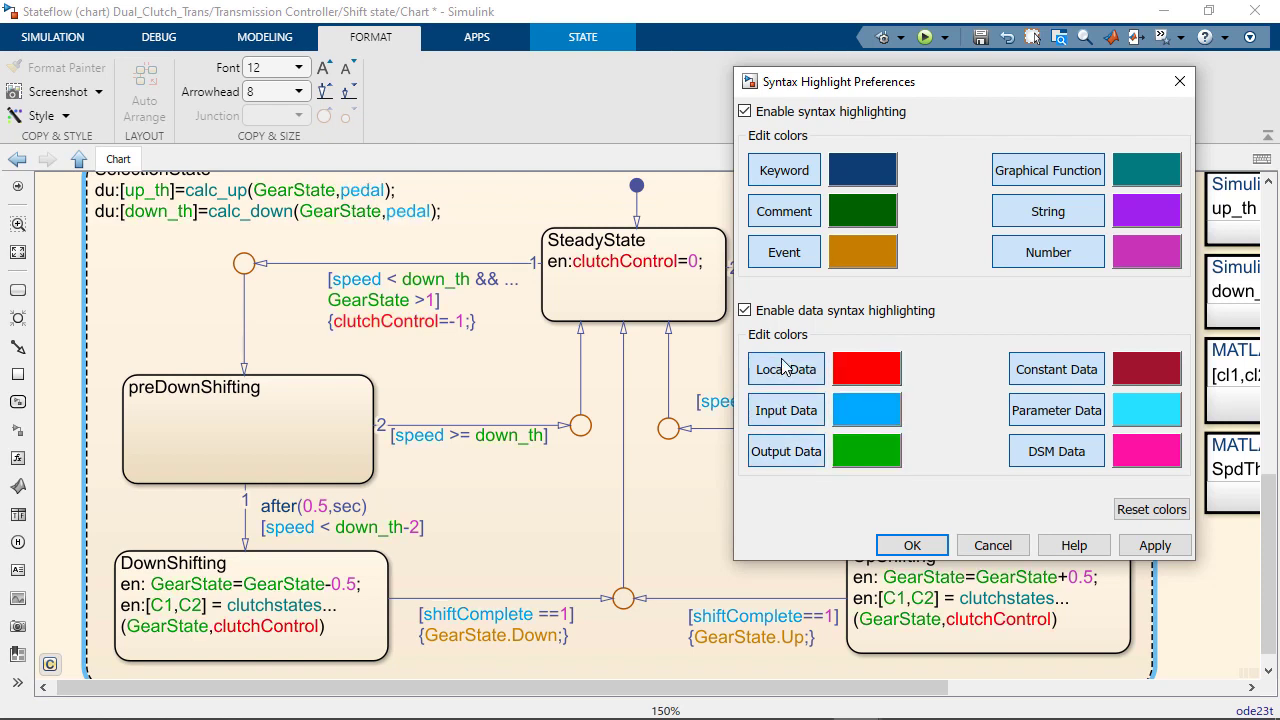
left_click(885, 545)
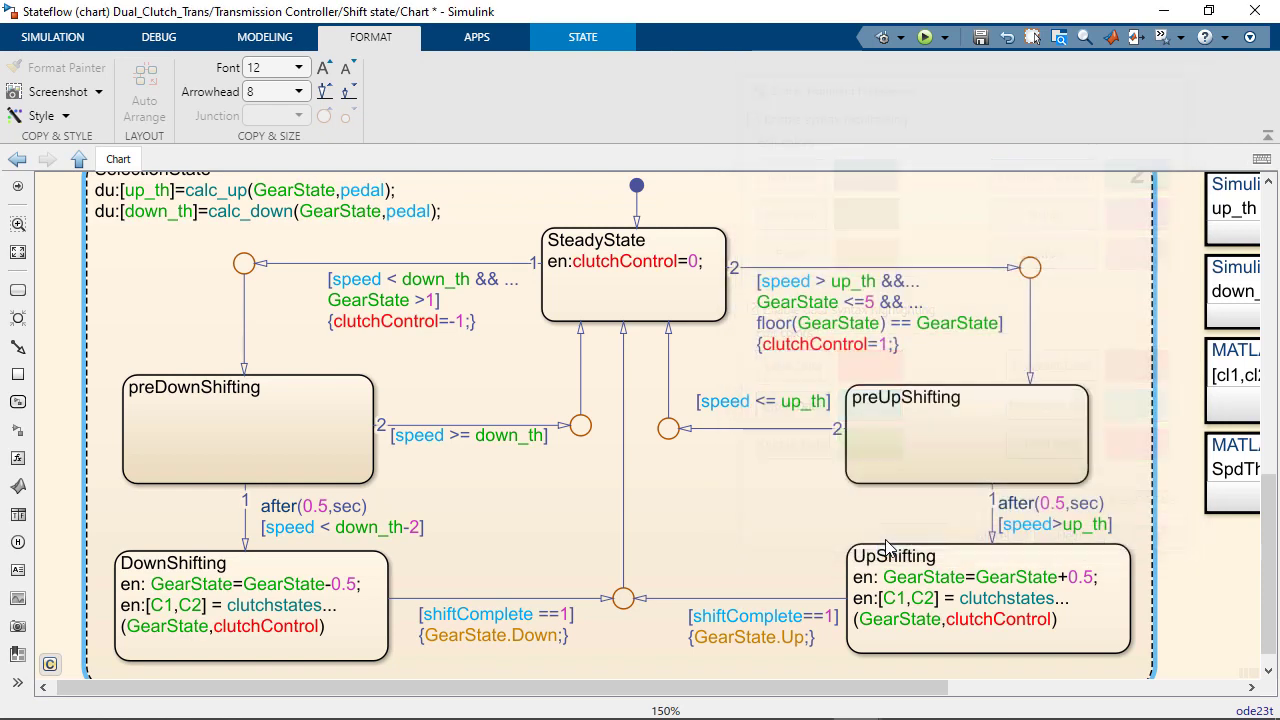
Fit the whole Stateflow chart in view, look at the Simulation and State tabs, and select state G1
key("space")
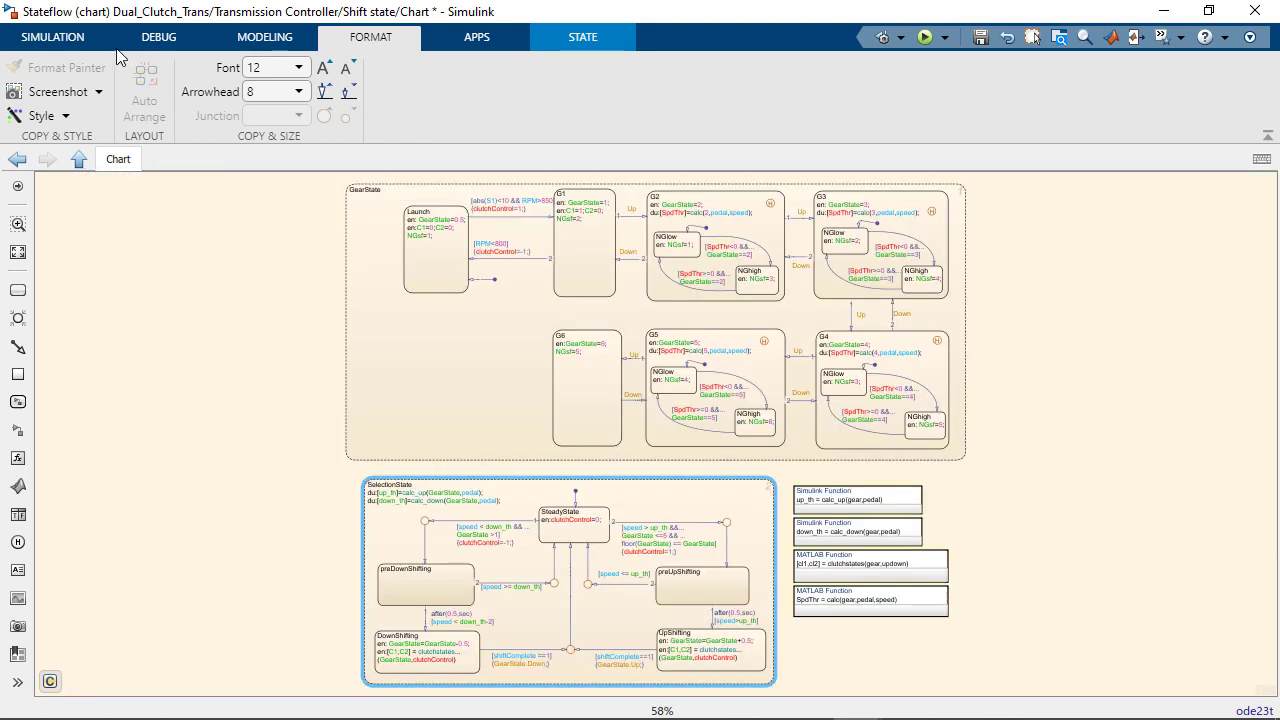
left_click(95, 44)
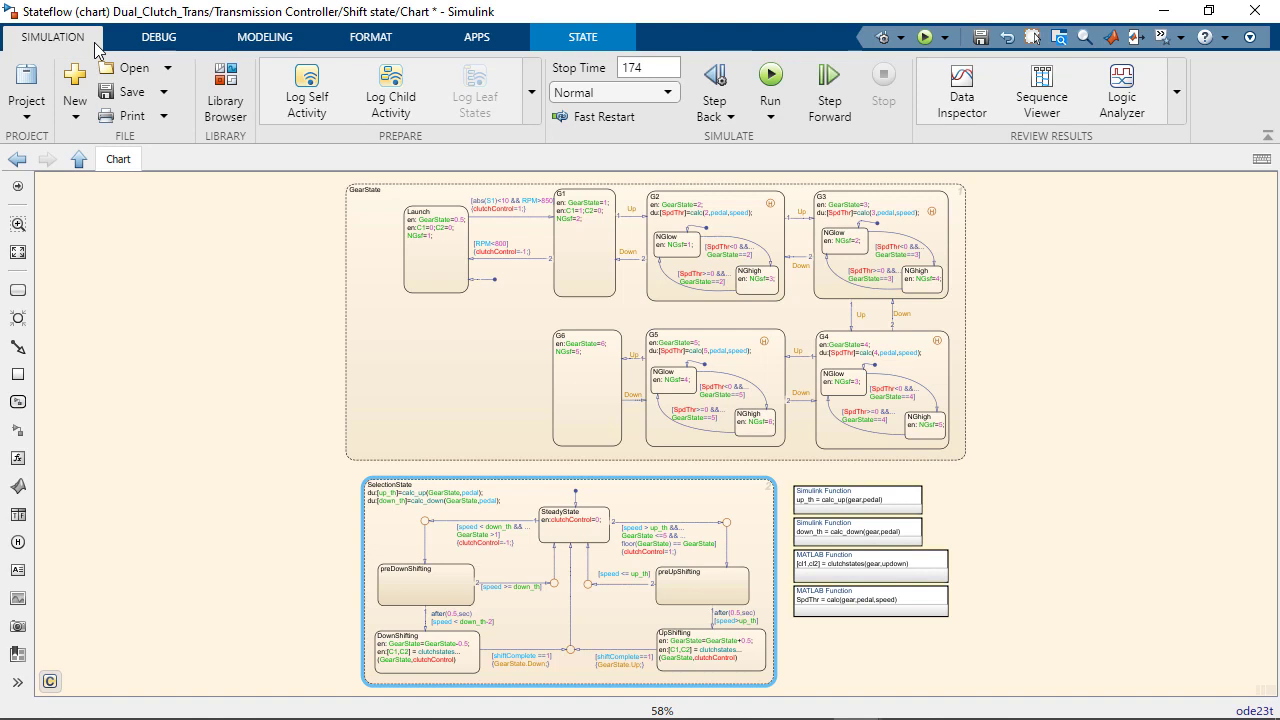
left_click(568, 44)
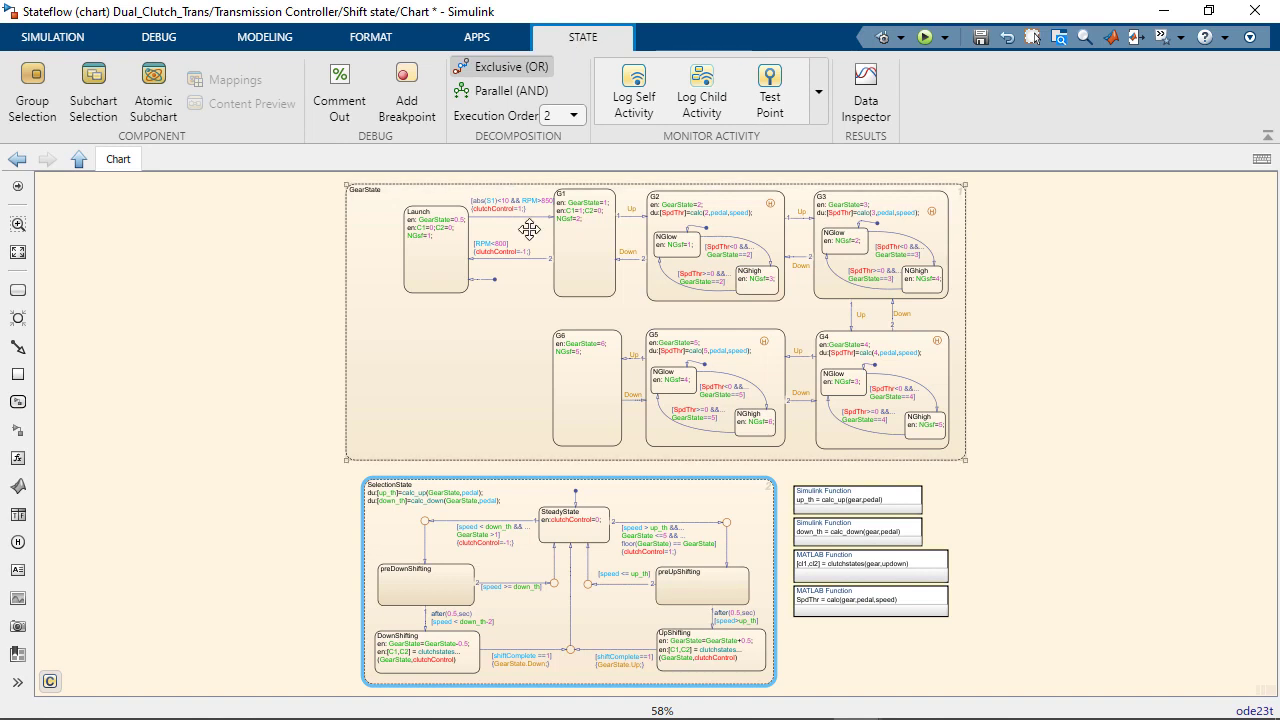
left_click(568, 240)
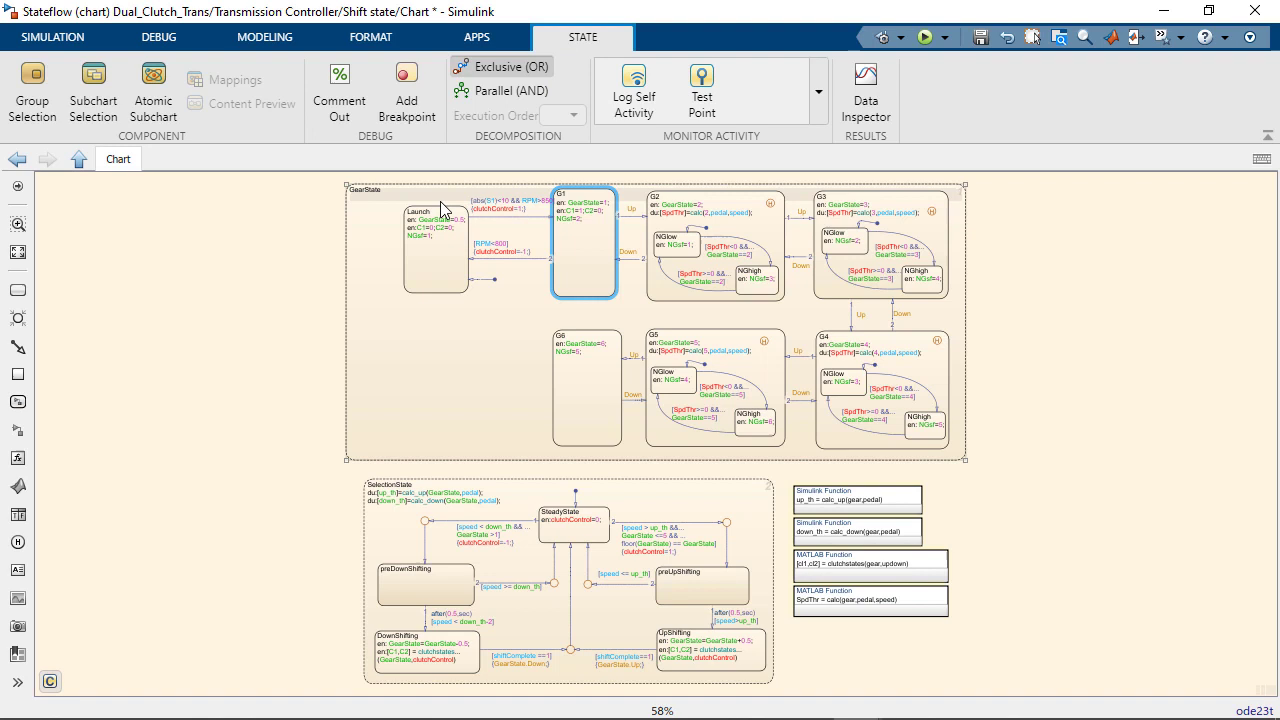
Browse the Simulation, Debug, Modeling, Format and Apps tabs, then expand and close the full apps gallery
left_click(39, 46)
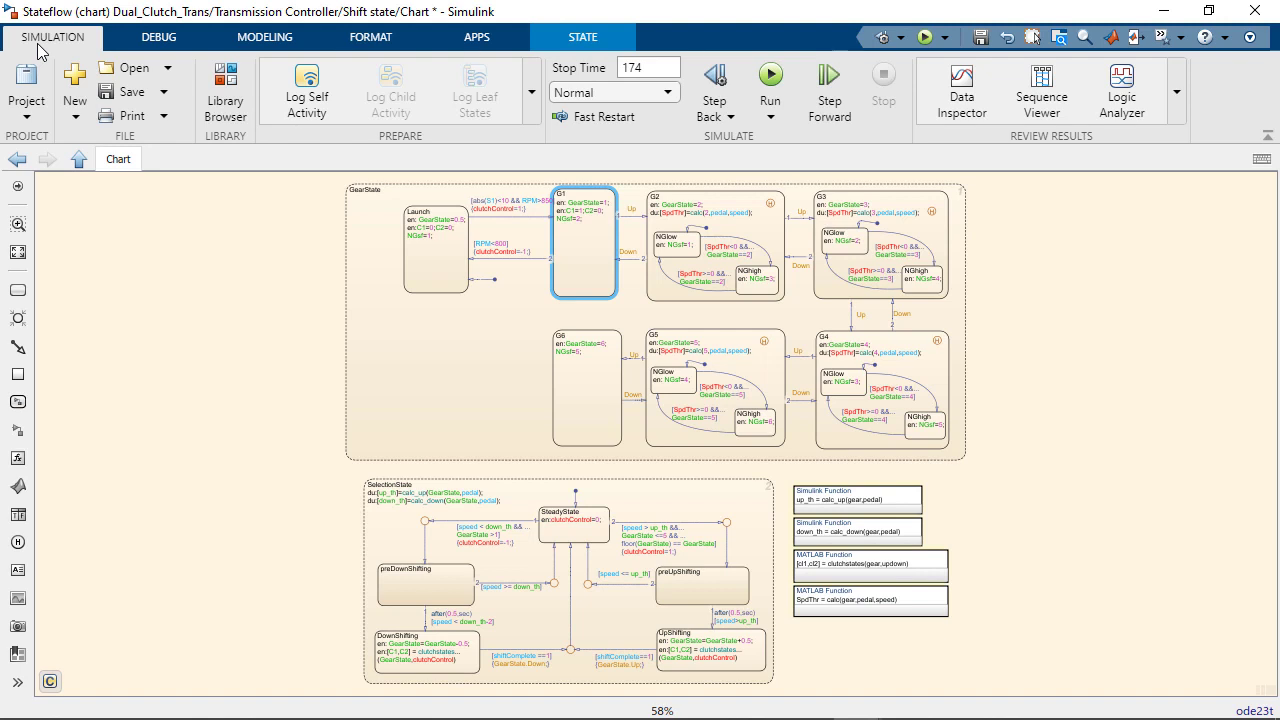
left_click(162, 42)
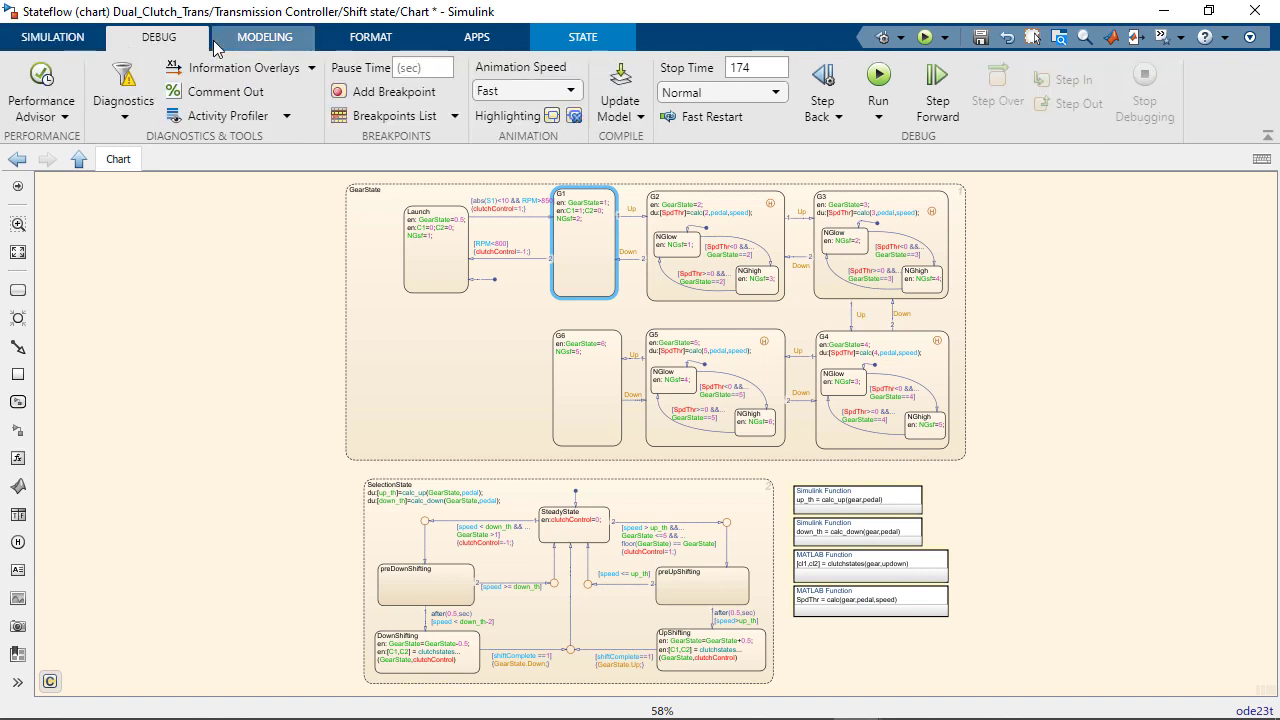
left_click(275, 42)
left_click(393, 44)
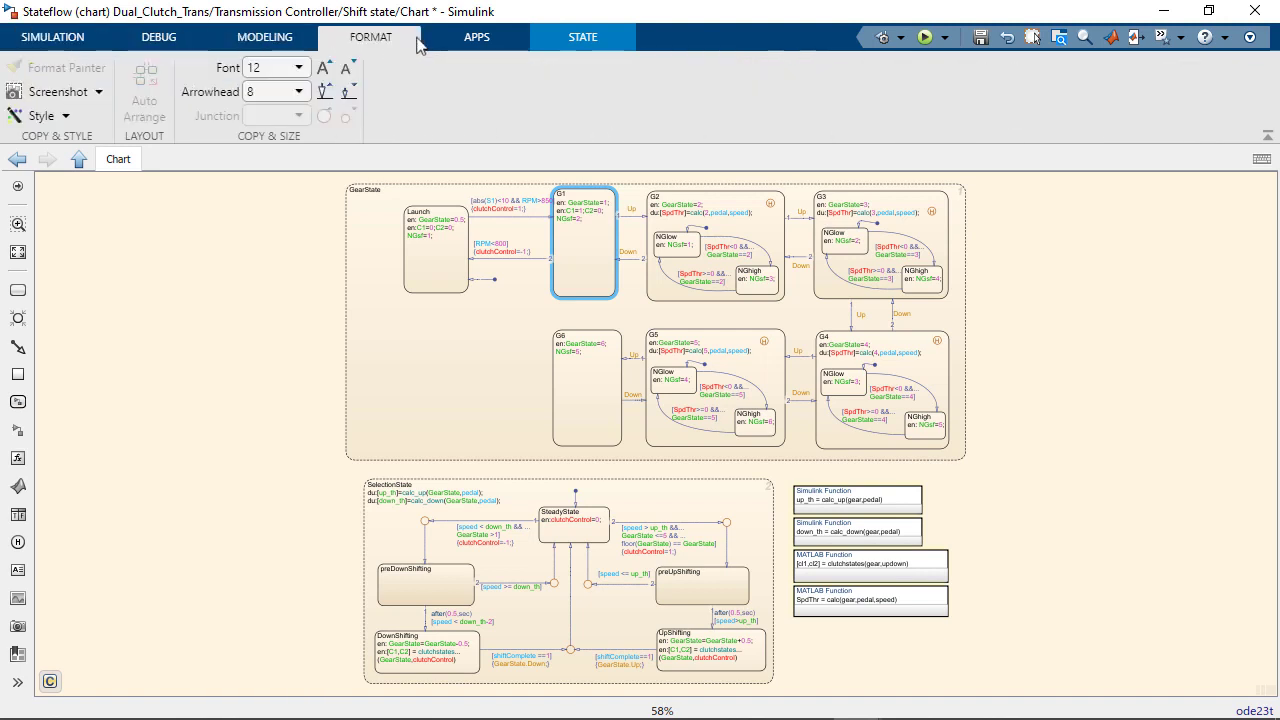
left_click(505, 40)
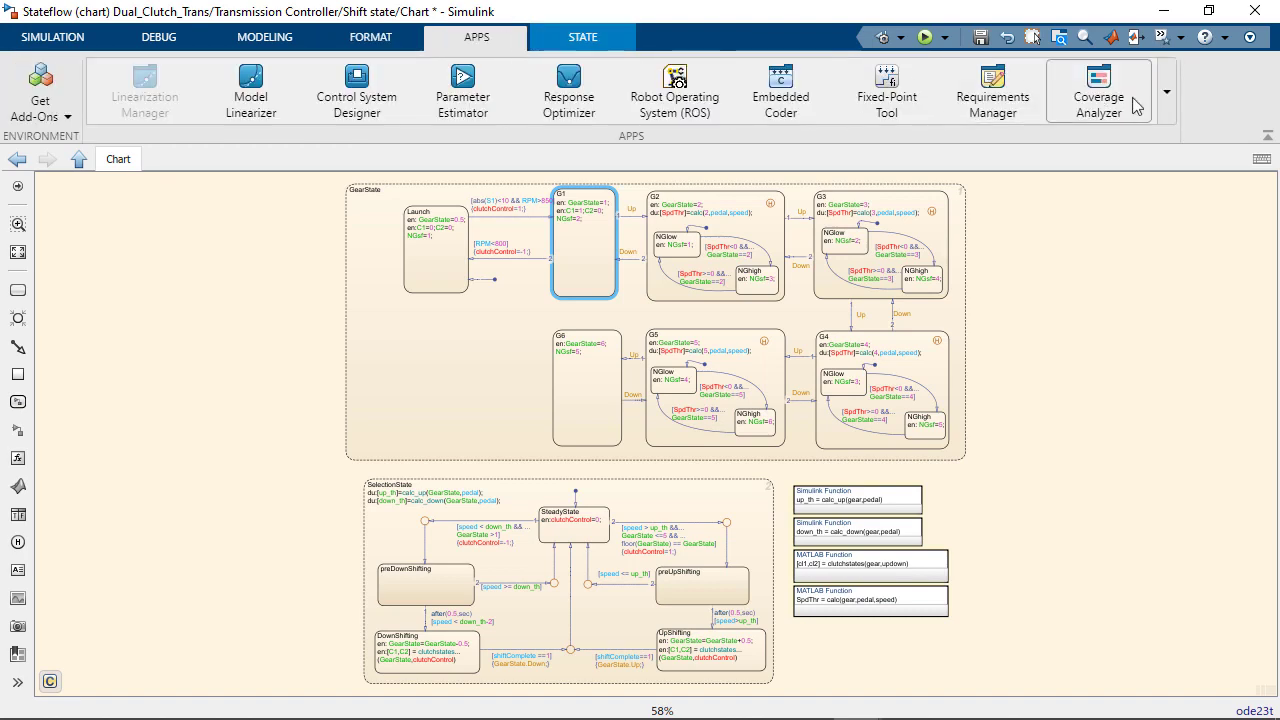
left_click(1166, 92)
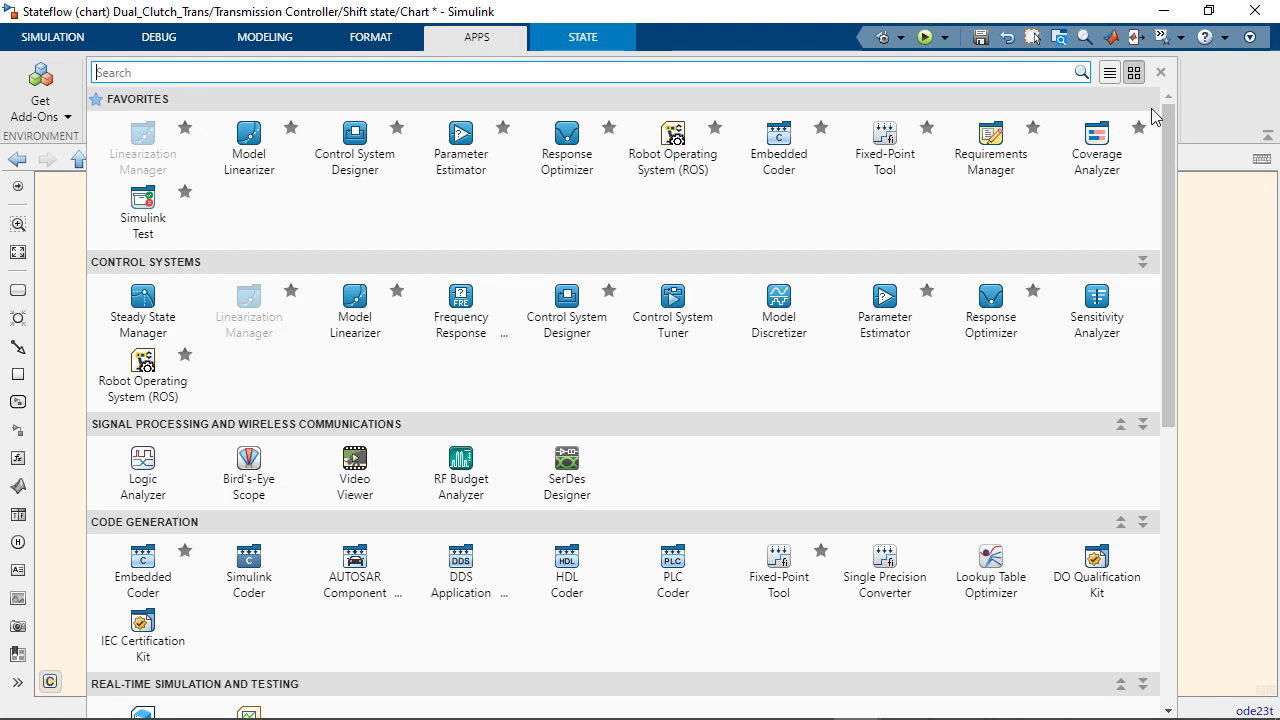
left_click(140, 573)
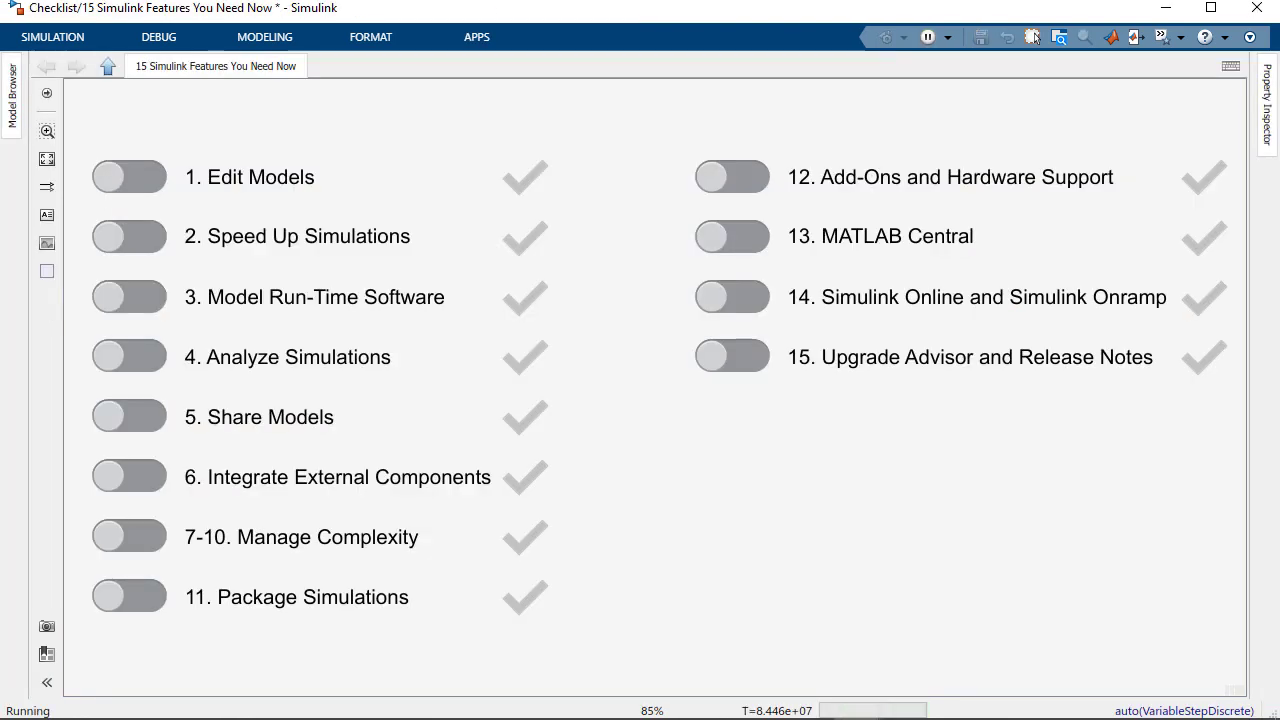
Switch on the Edit Models toggle in the checklist
left_click(131, 177)
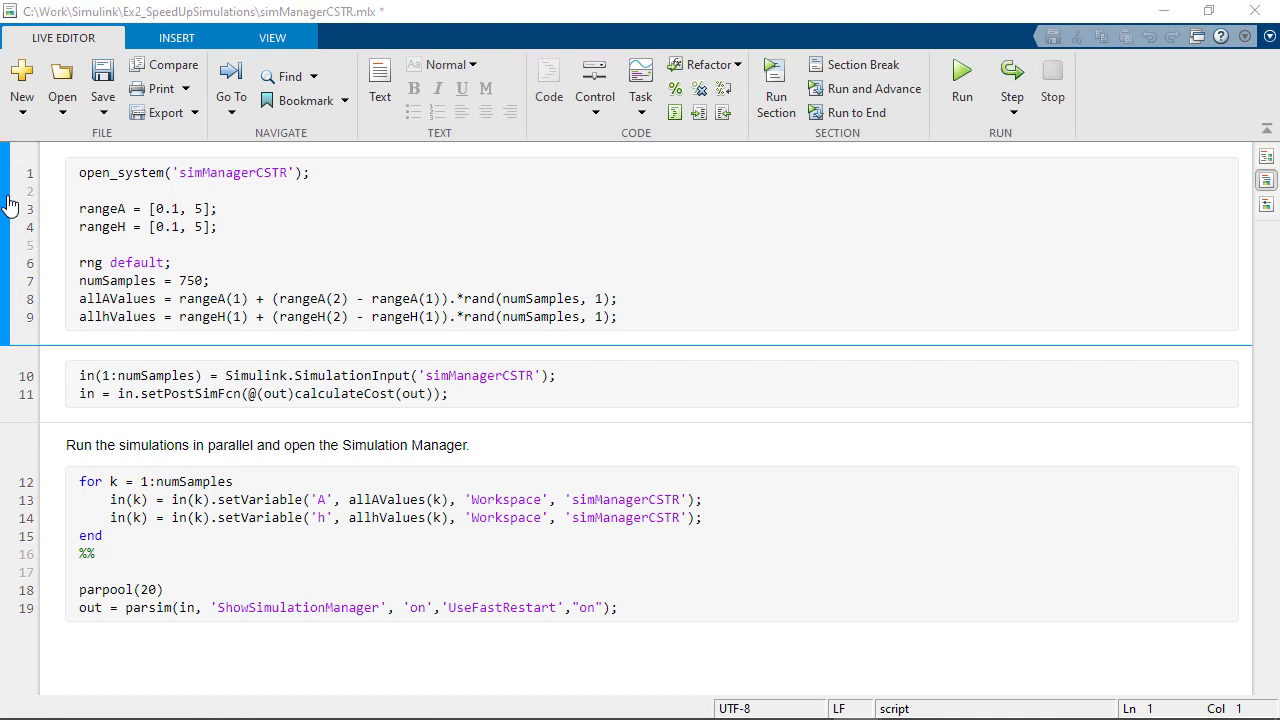
Run the simulation-input section, then the parpool/parsim section that simulates all 750 cases in parallel
left_click(64, 371)
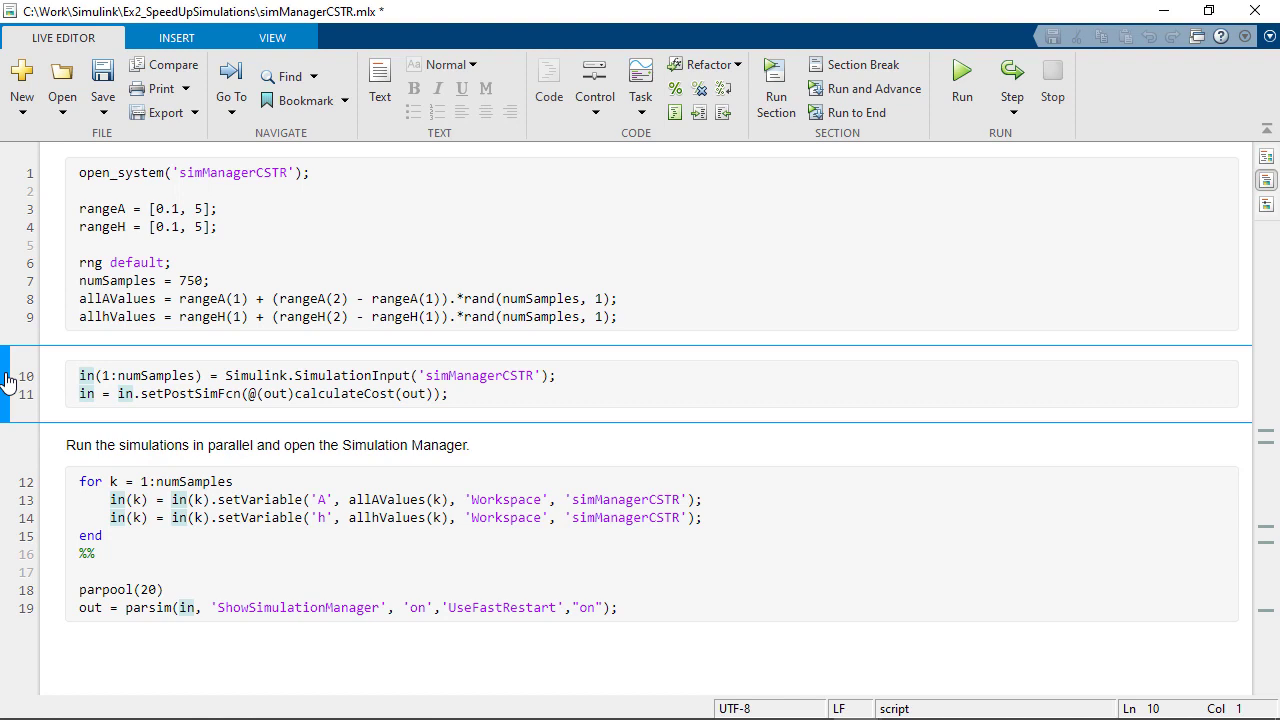
left_click(8, 380)
left_click(62, 446)
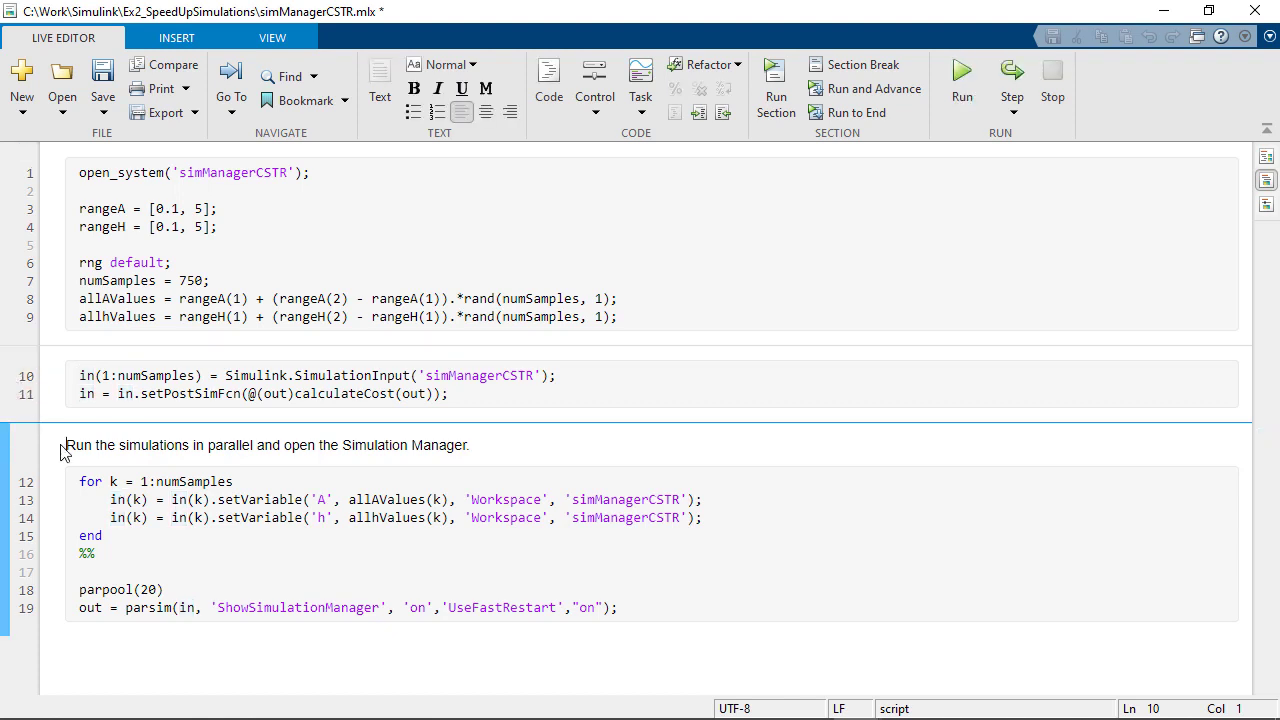
left_click(8, 451)
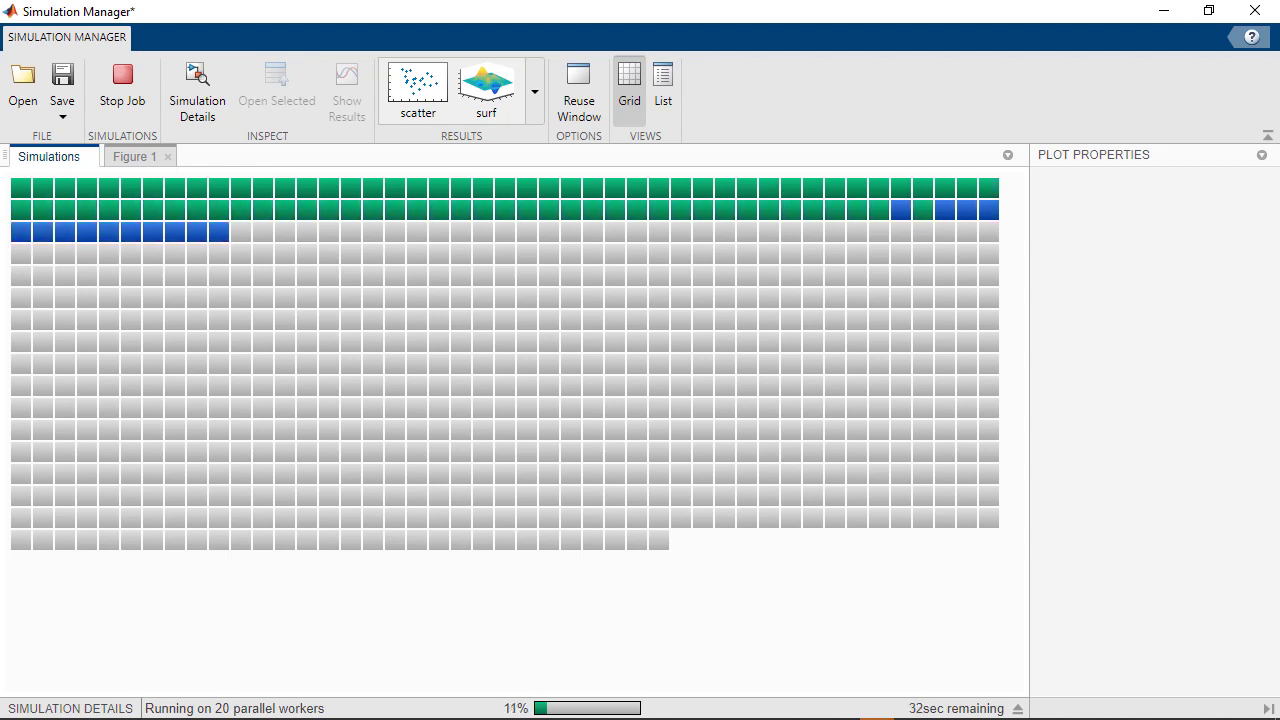
View the Figure 1 scatter of A versus h, coloured by Simulation Status
left_click(135, 160)
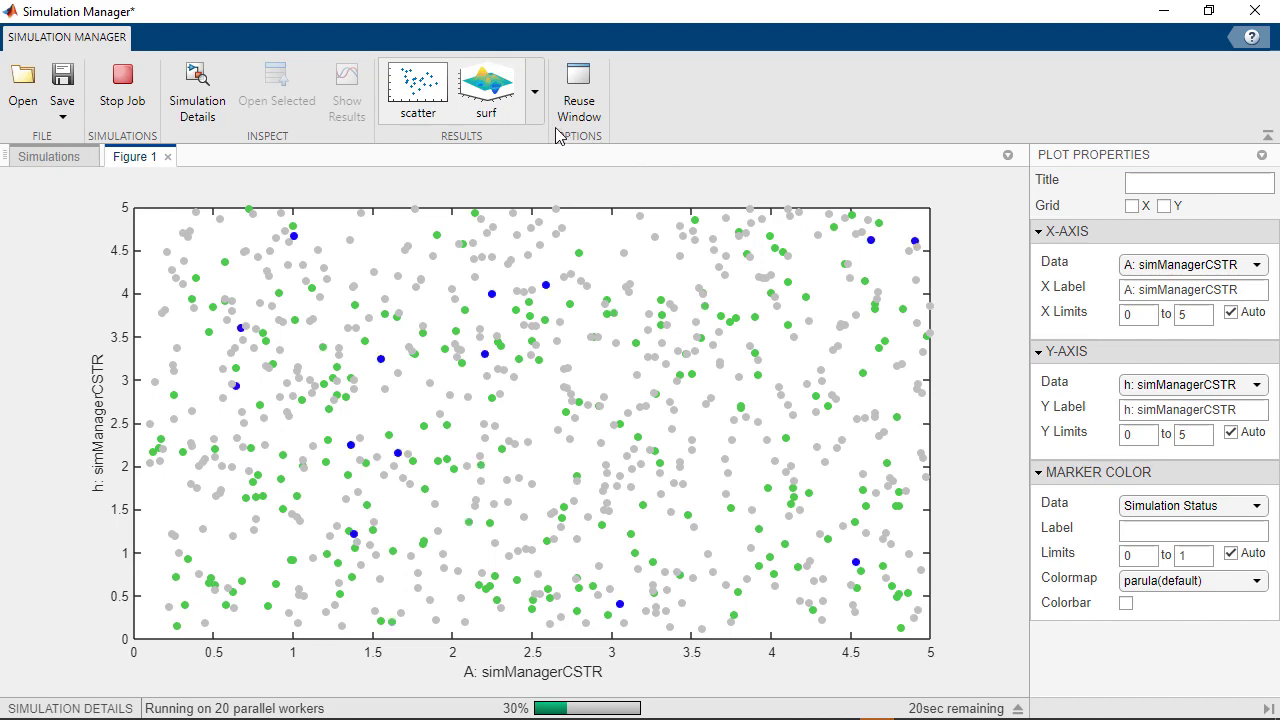
Create a surf plot with X = A, Y = h, Z = TotalCost and a colorbar
left_click(507, 110)
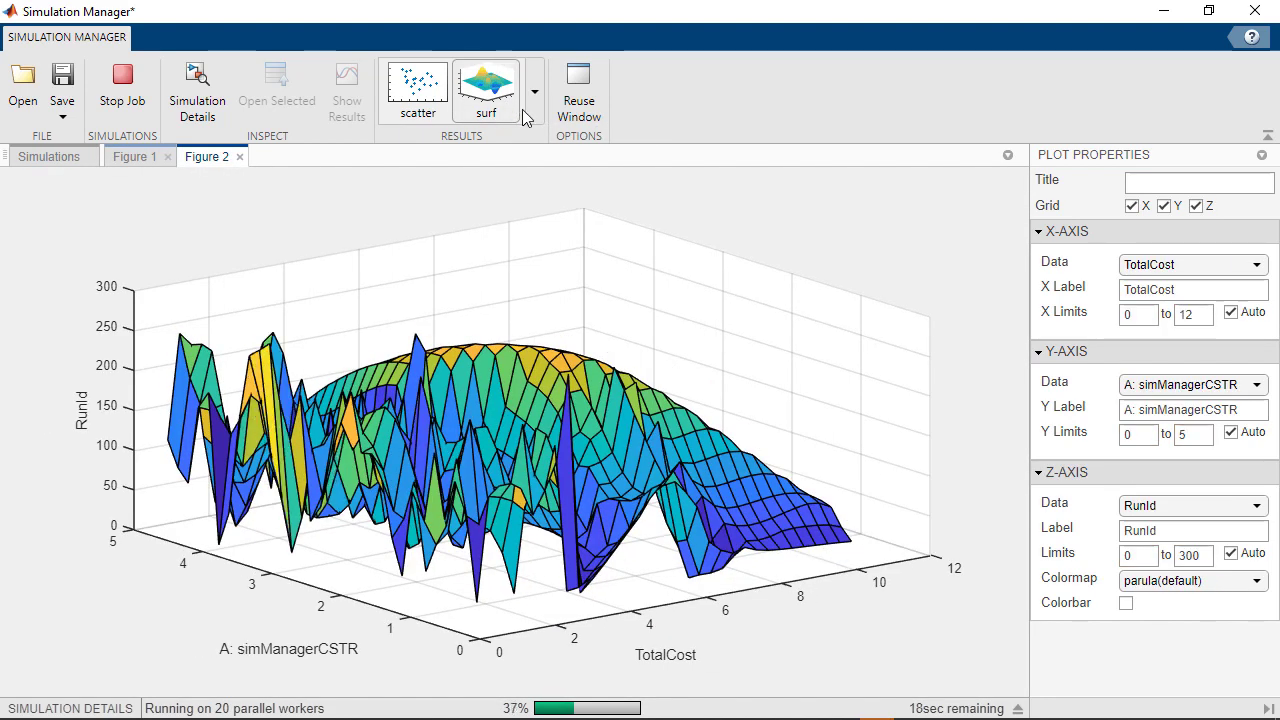
left_click(1172, 270)
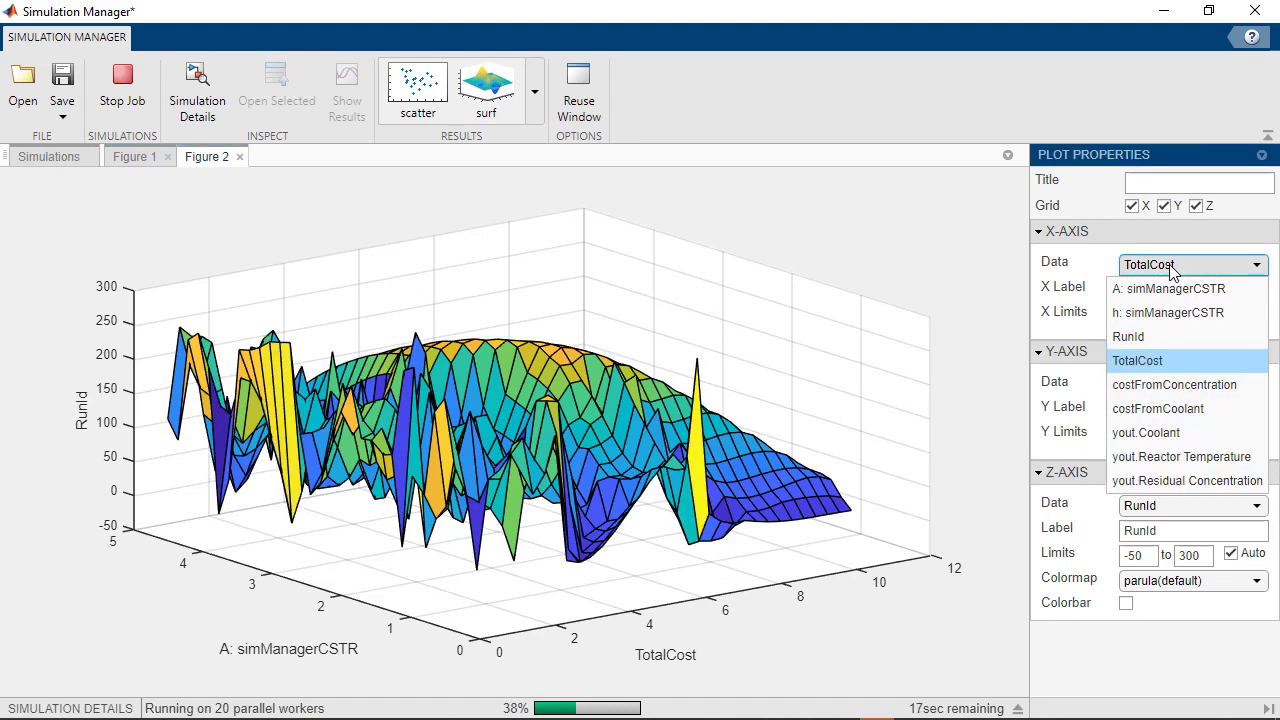
left_click(1170, 289)
left_click(1229, 386)
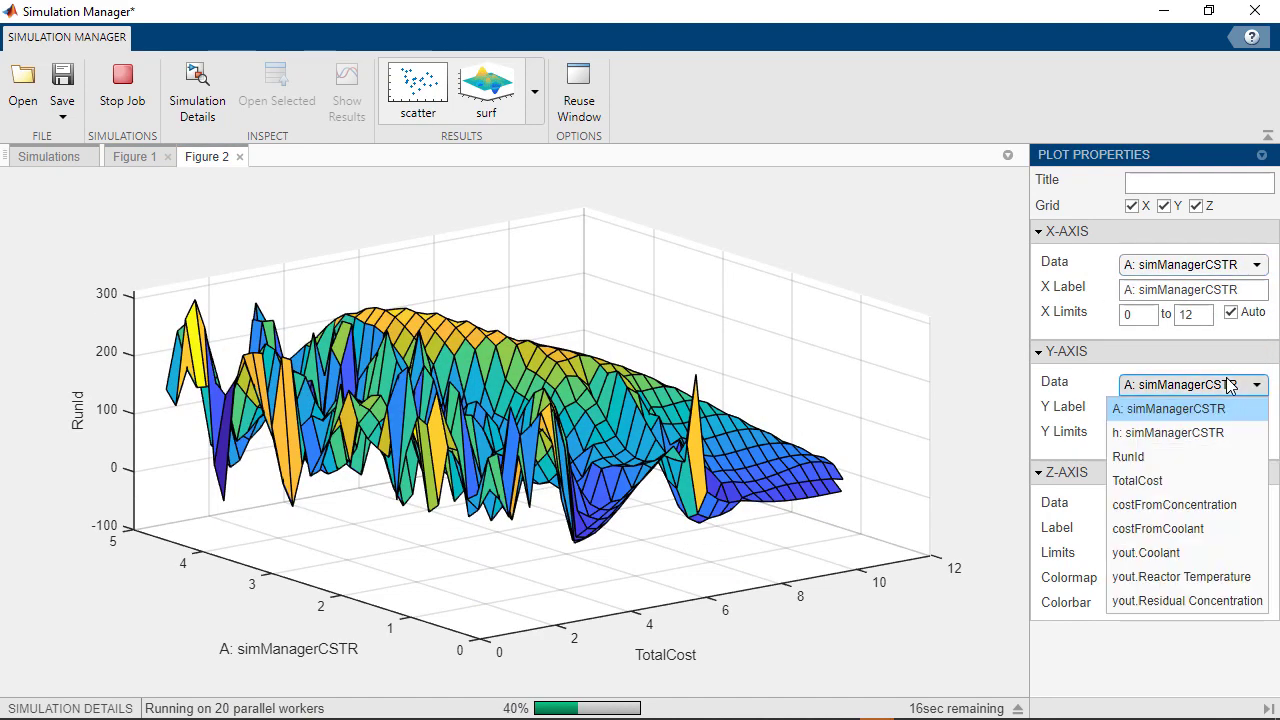
left_click(1208, 433)
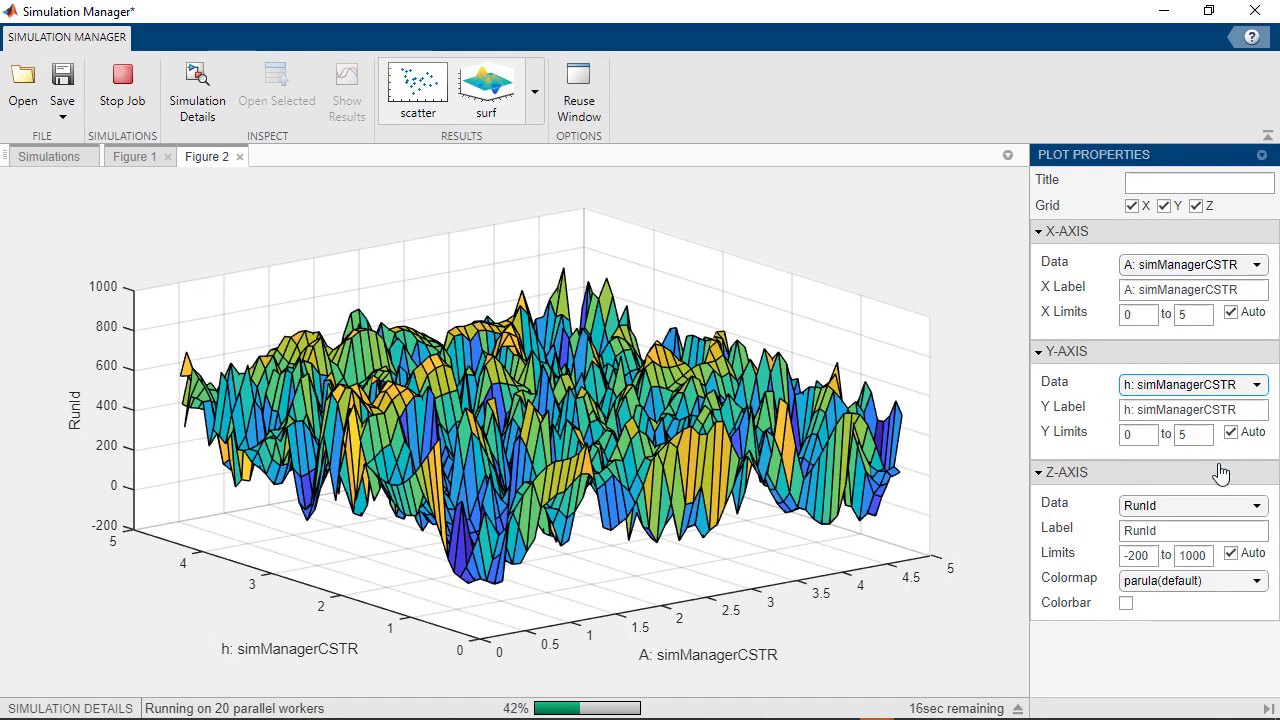
left_click(1228, 507)
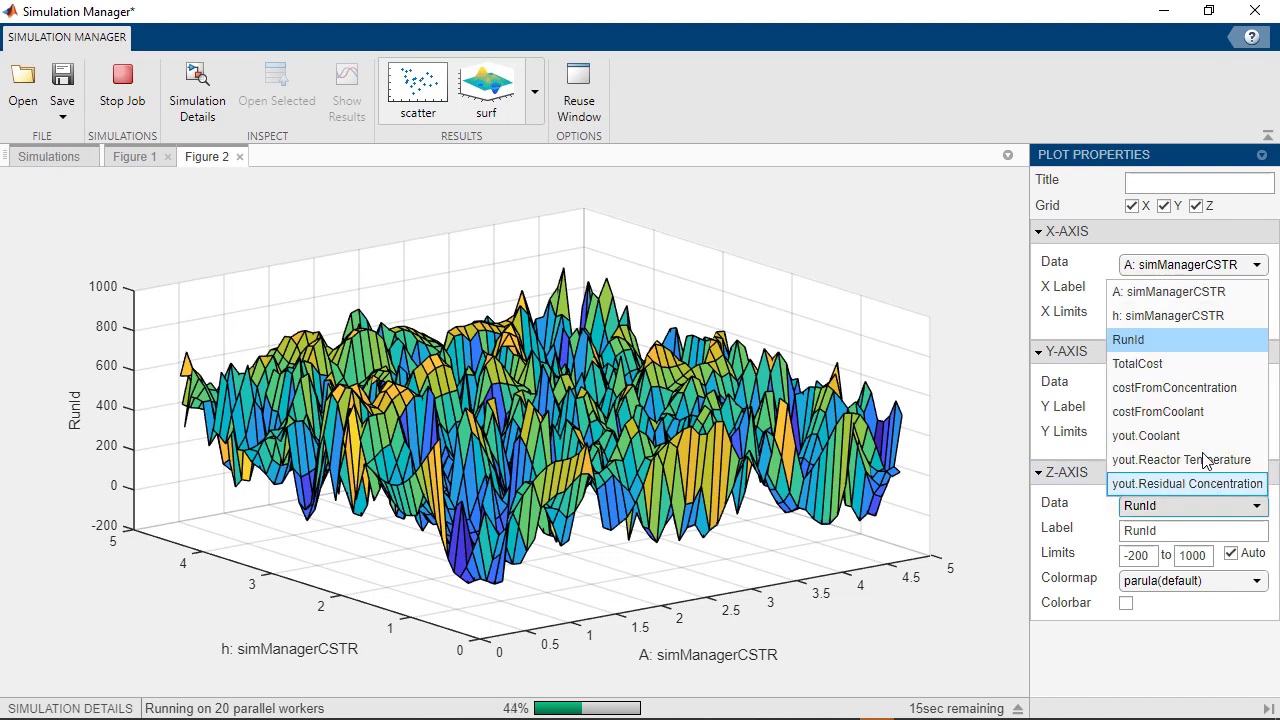
left_click(1189, 368)
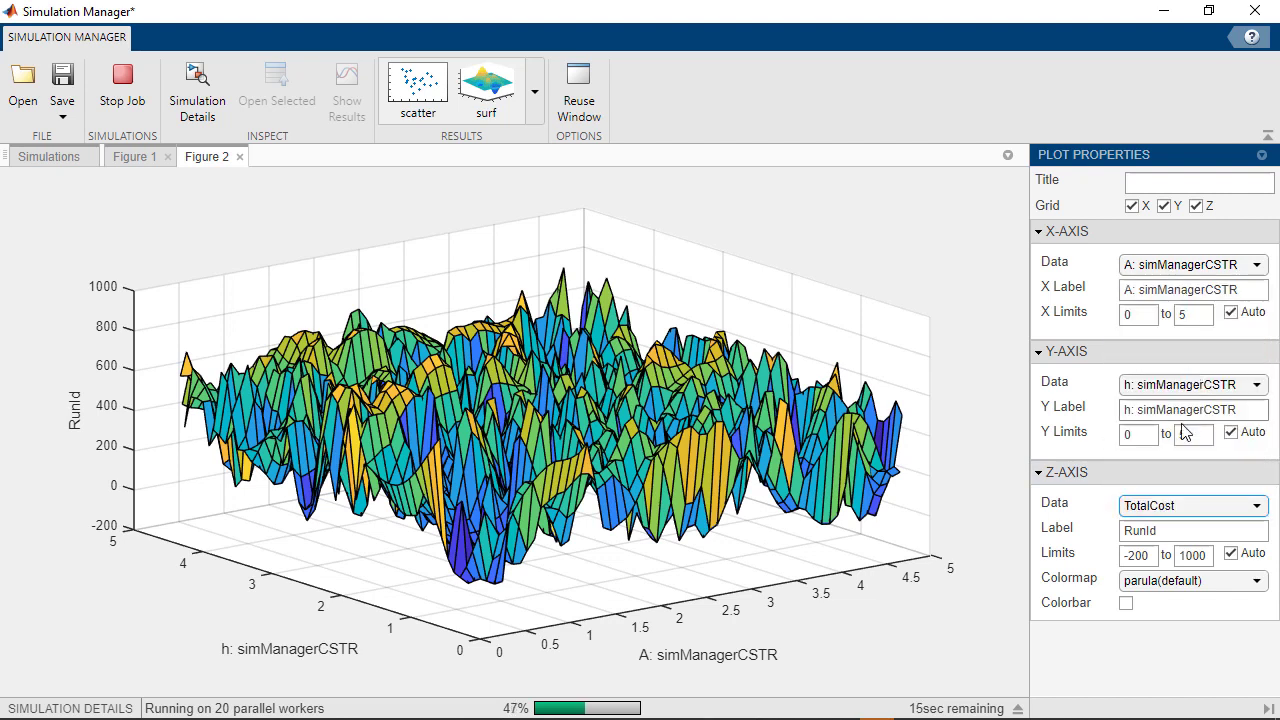
left_click(1126, 603)
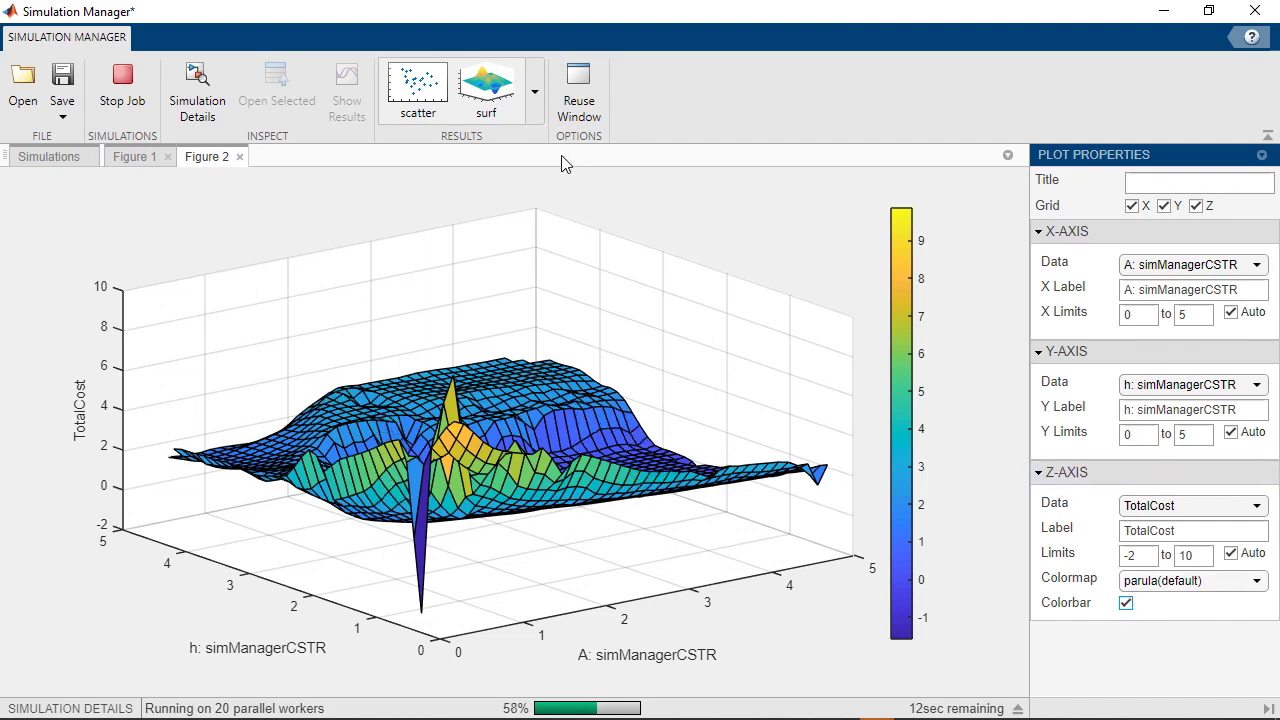
Create a scatter plot of A versus h with markers coloured by TotalCost and a colorbar
left_click(422, 108)
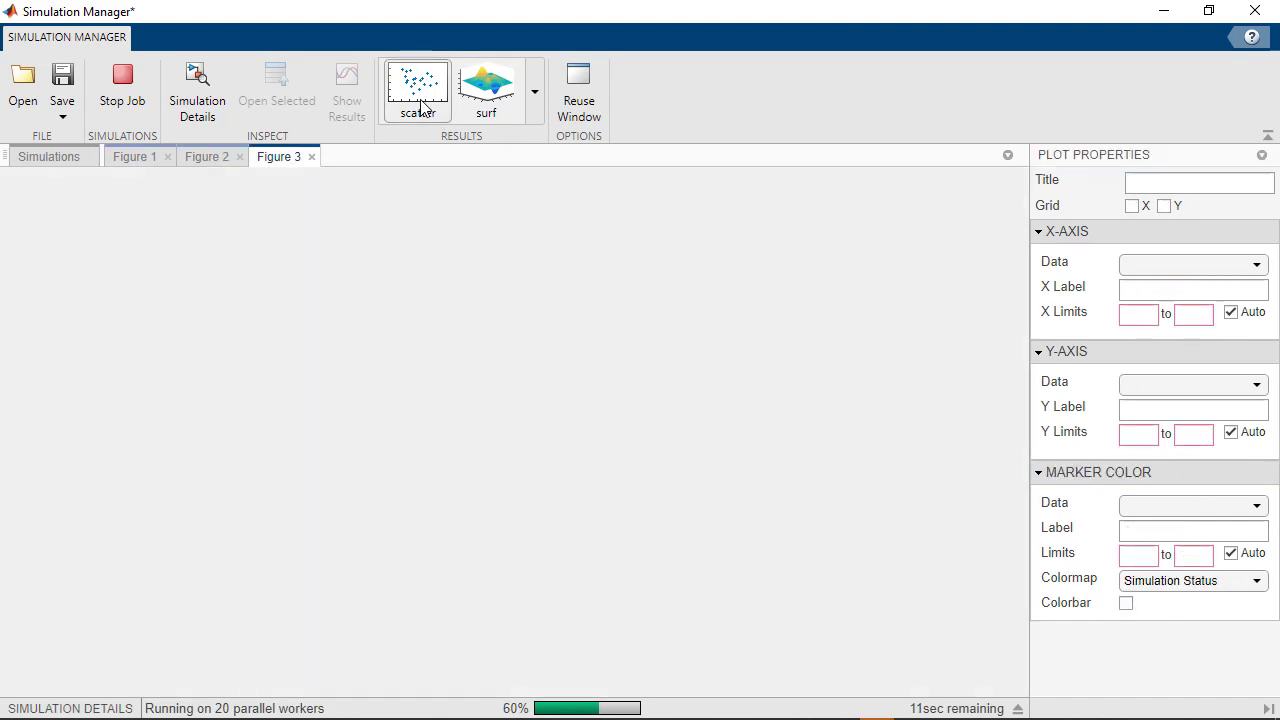
left_click(1166, 266)
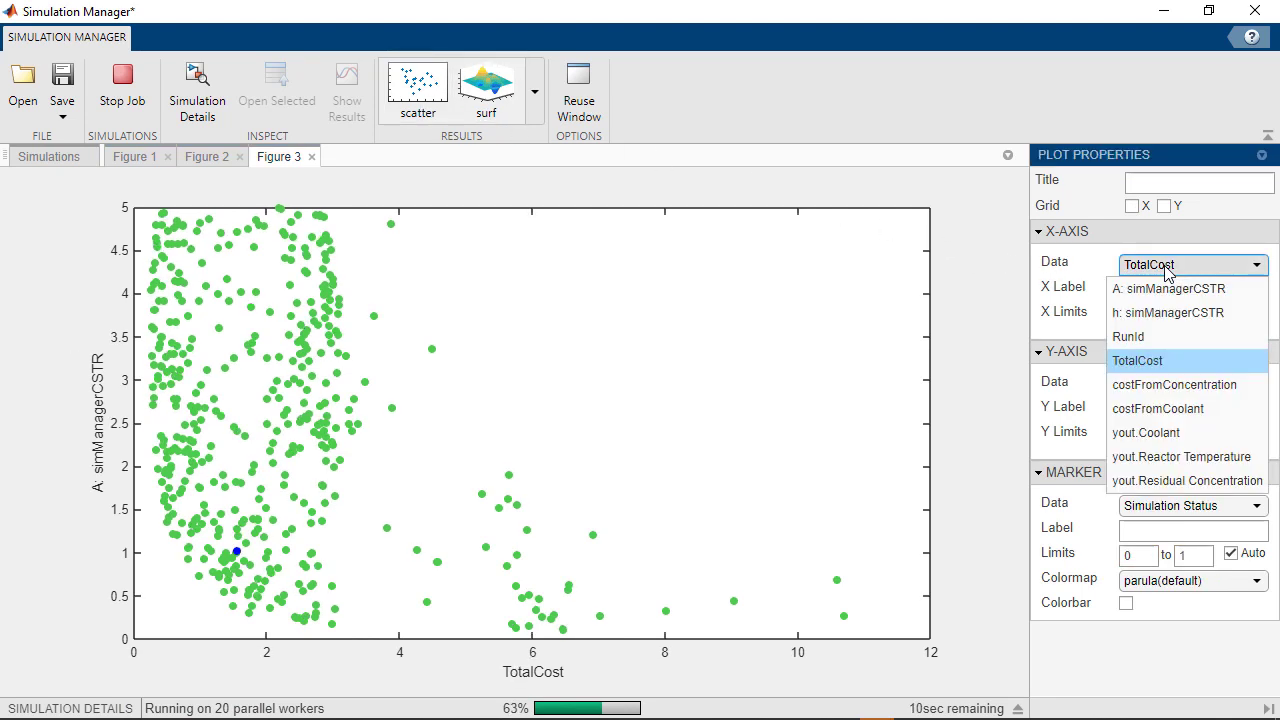
left_click(1160, 290)
left_click(1166, 384)
left_click(1158, 434)
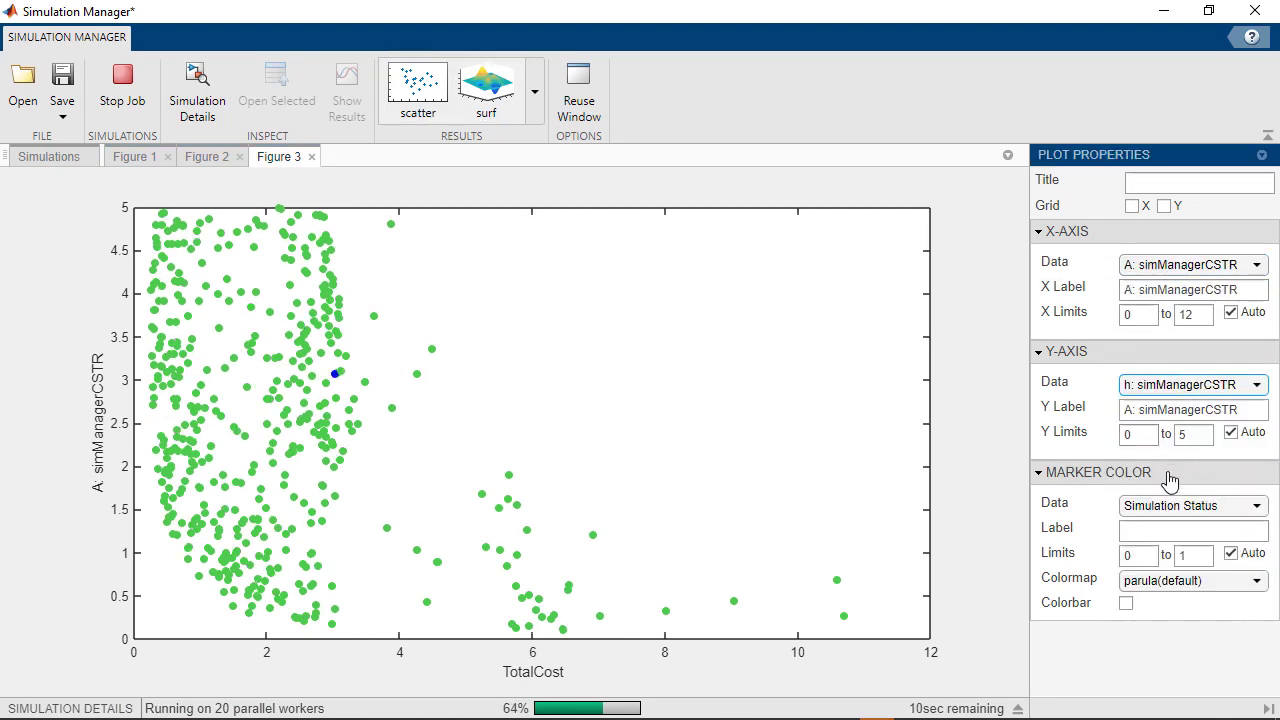
left_click(1188, 506)
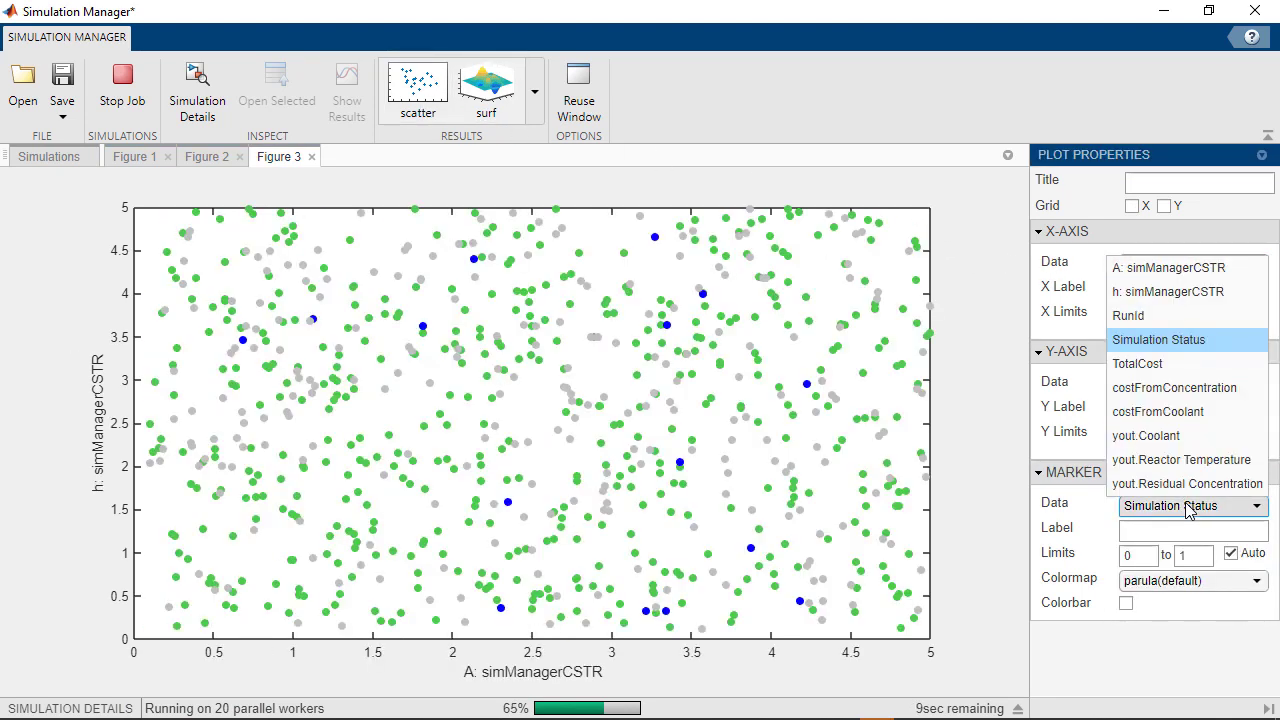
left_click(1183, 365)
left_click(1126, 603)
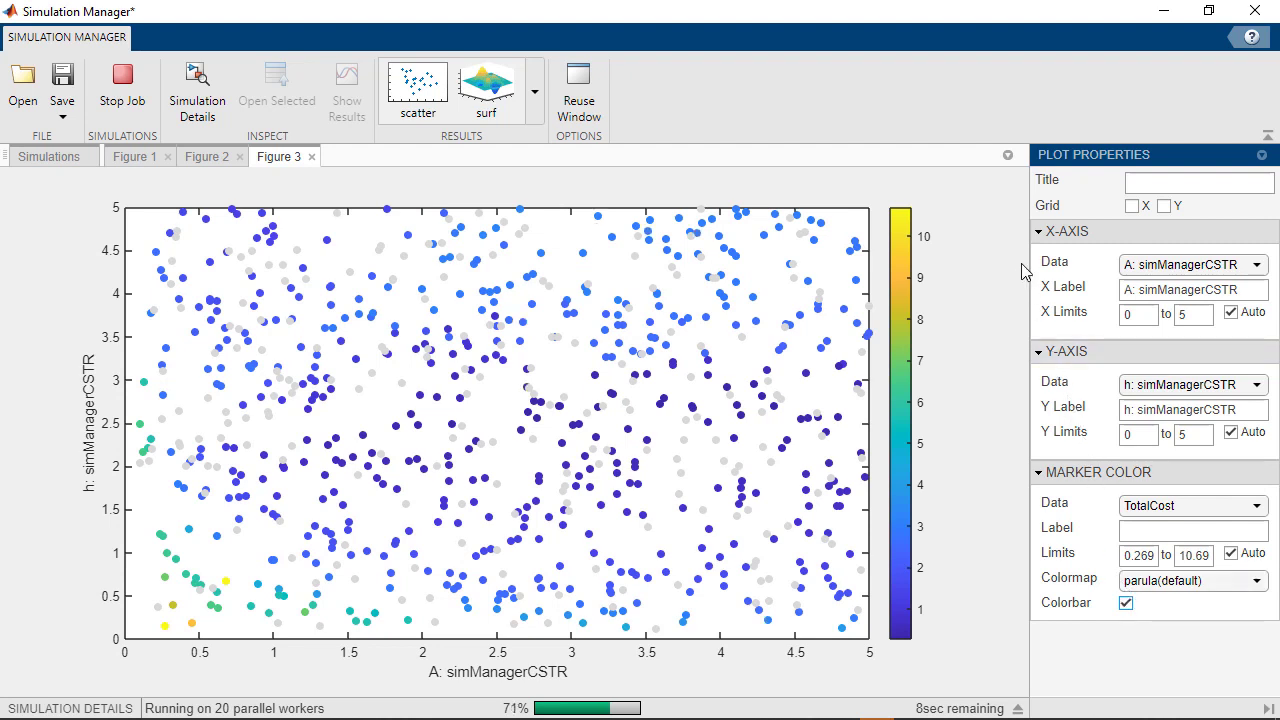
Sub-tile the figures Left/Right and dock Figure 3 in the lower-left area
left_click(1007, 157)
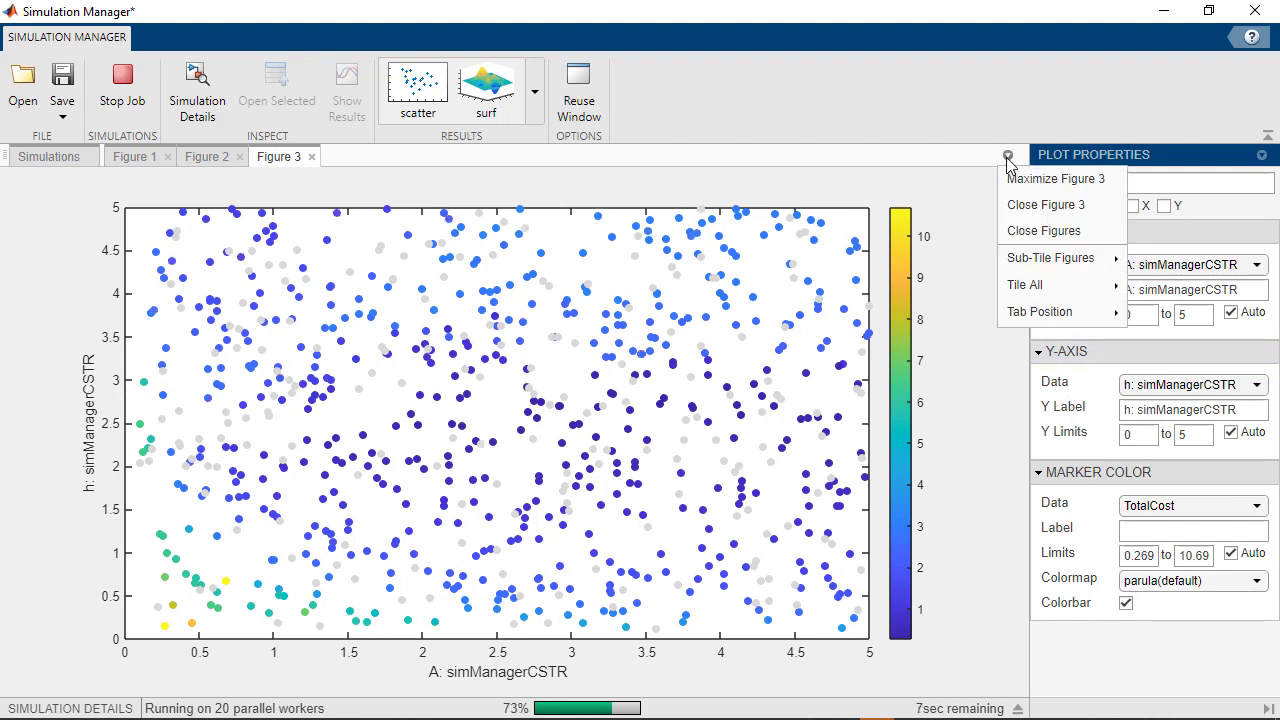
mouse_move(1031, 262)
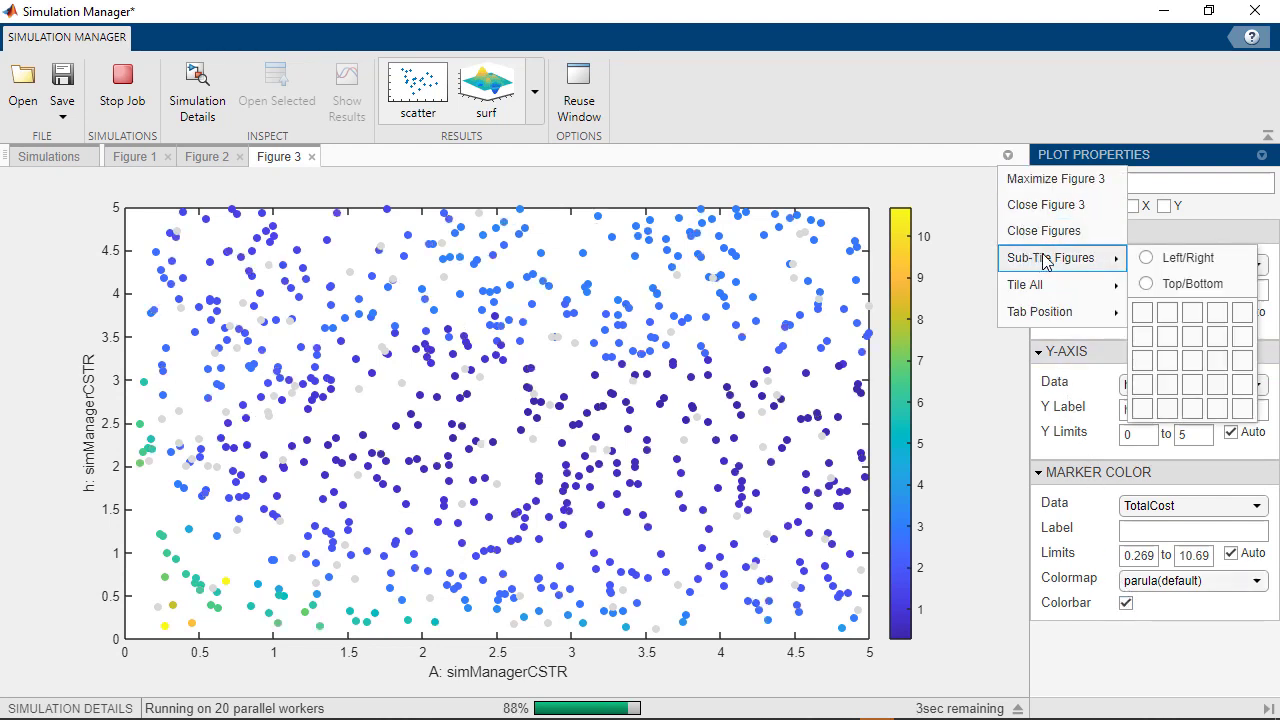
left_click(1156, 266)
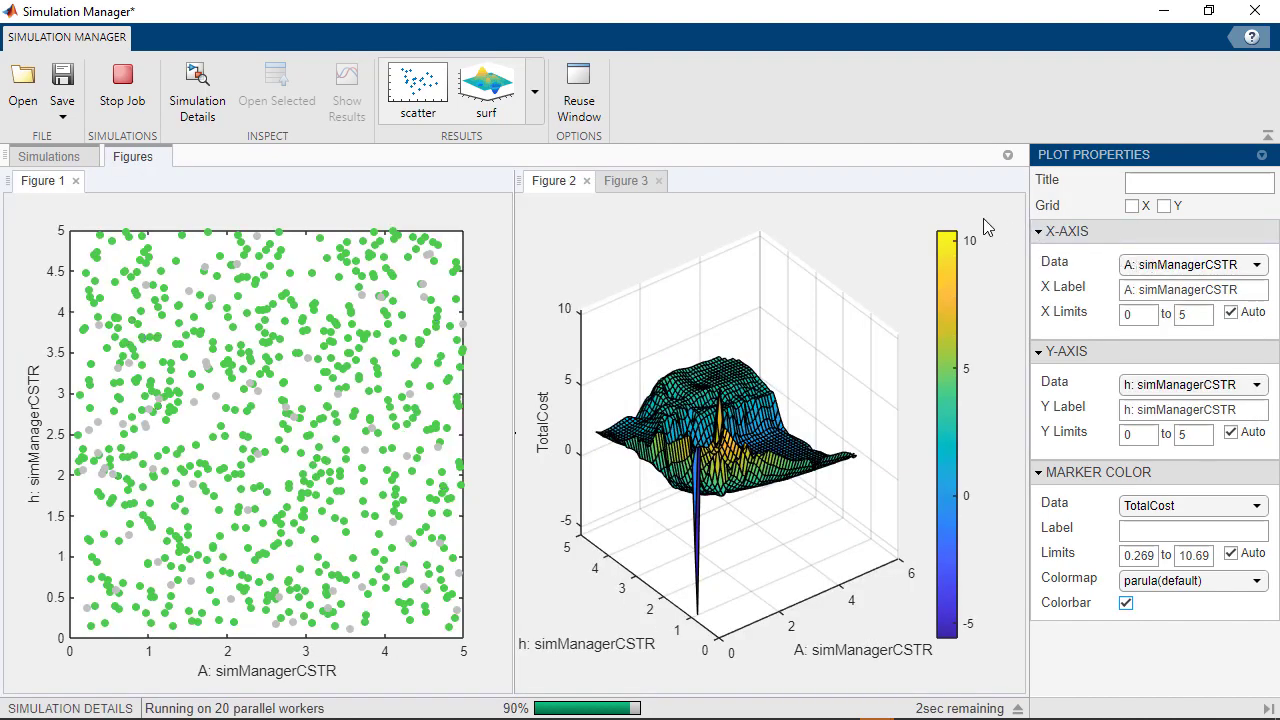
left_click_drag(636, 186, 213, 600)
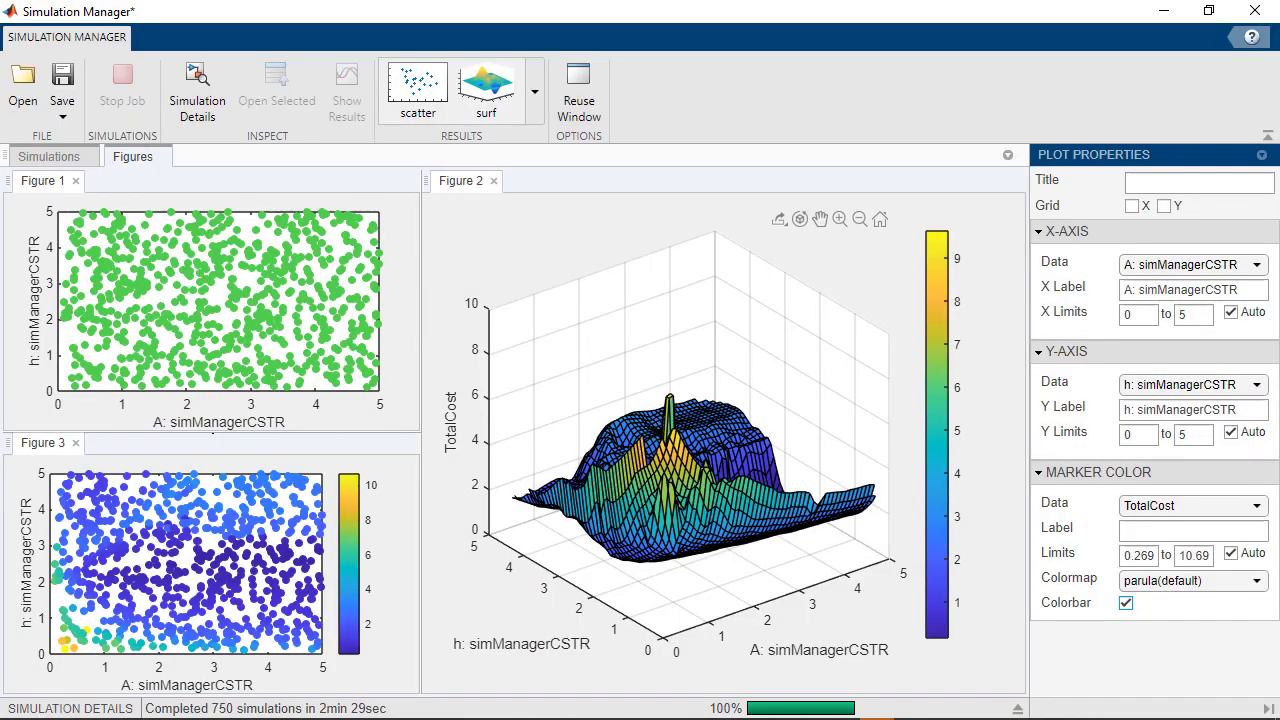
Rotate the TotalCost surface and pin data tips on it
left_click(646, 529)
left_click_drag(795, 488, 691, 412)
left_click(691, 410)
Pin a data tip at a low-cost point on the surface, then switch to the model's Debug tab
mouse_move(640, 432)
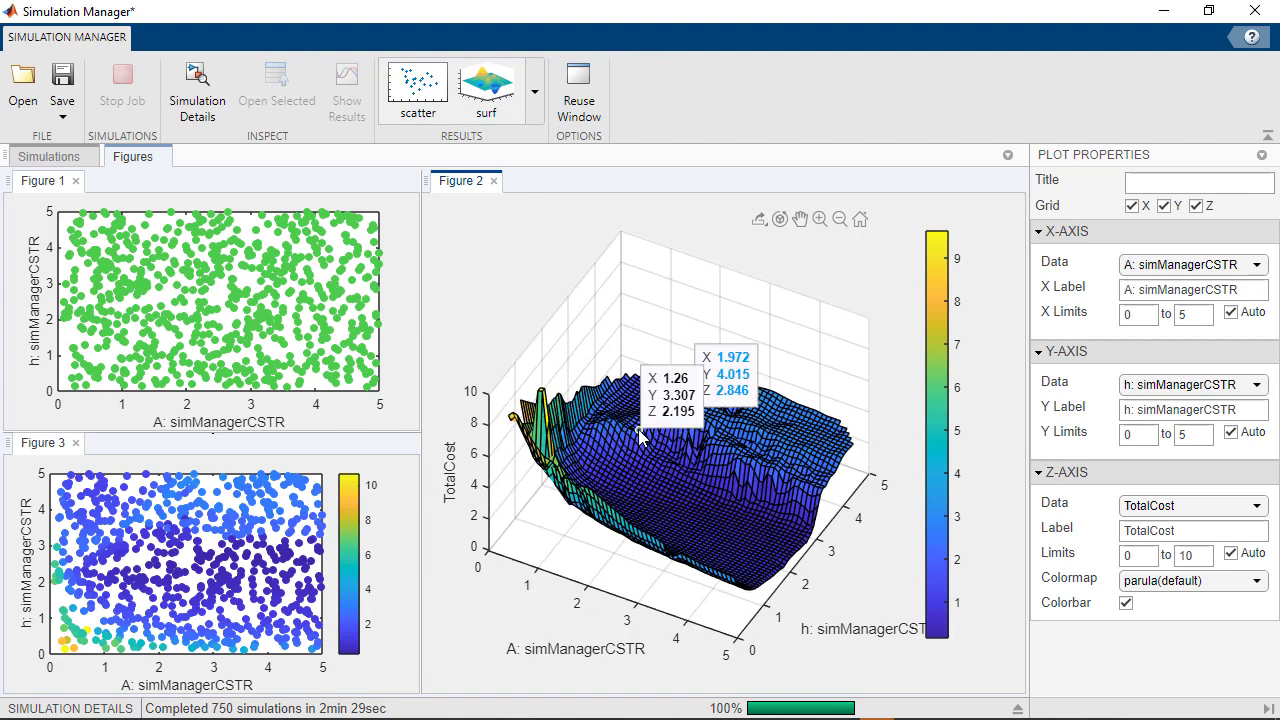
mouse_move(688, 540)
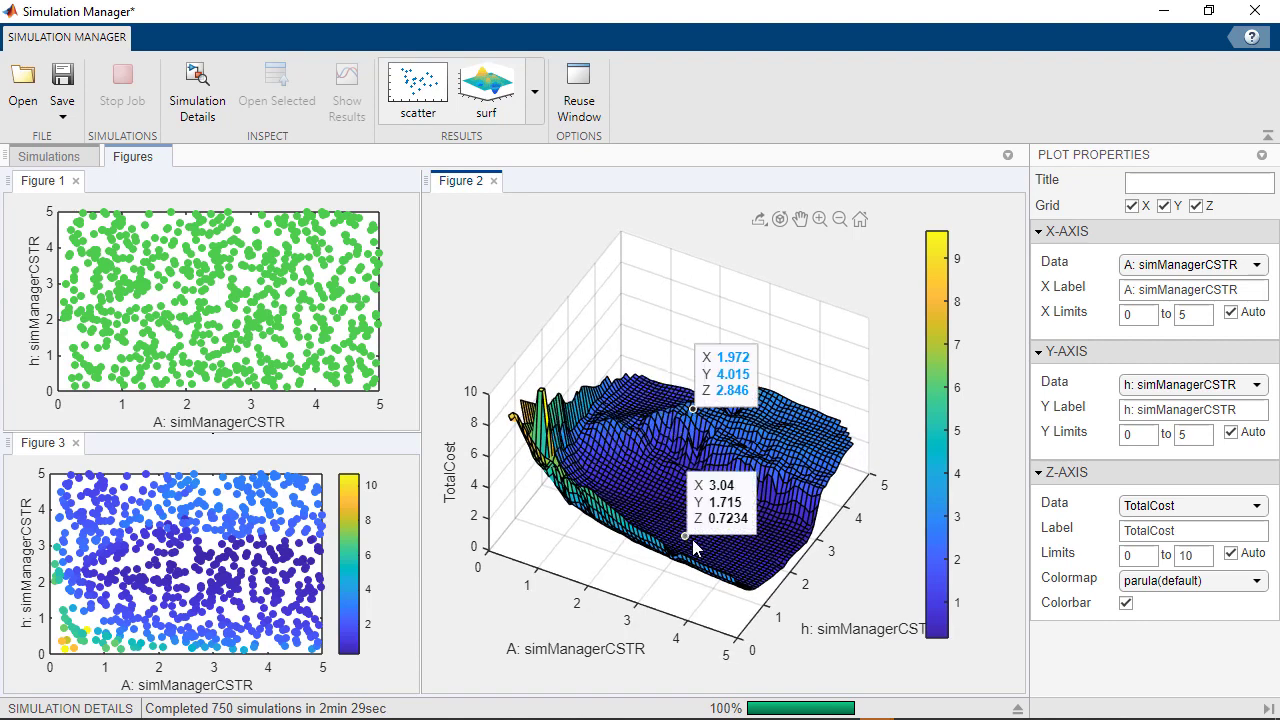
left_click(693, 544)
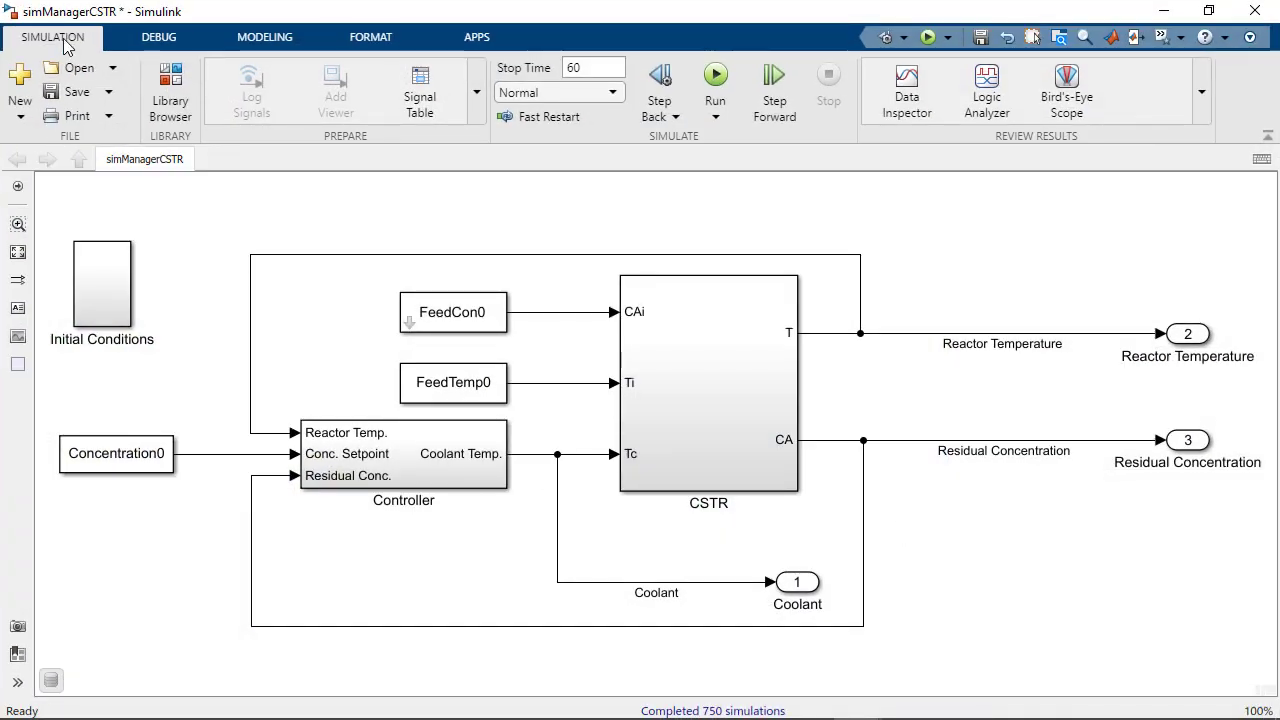
left_click(124, 45)
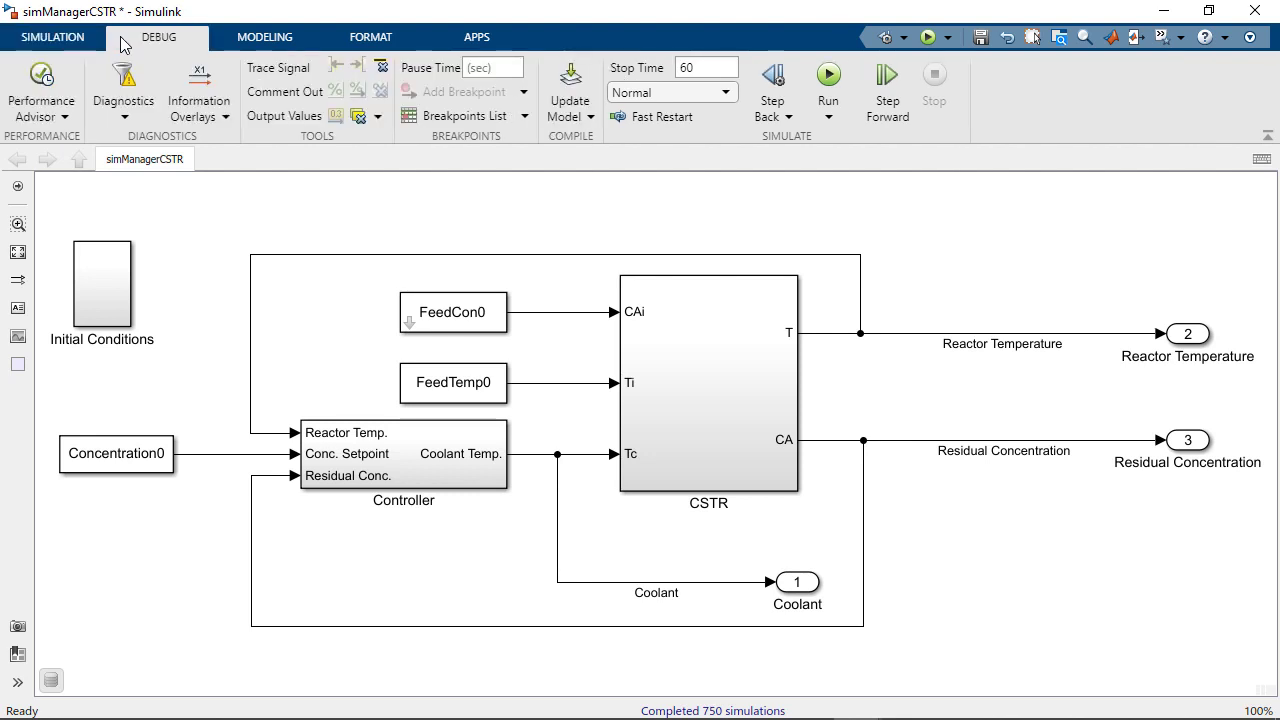
Launch Performance Advisor and view the Simulation group's Before Update and Require Update Diagram checks
left_click(50, 110)
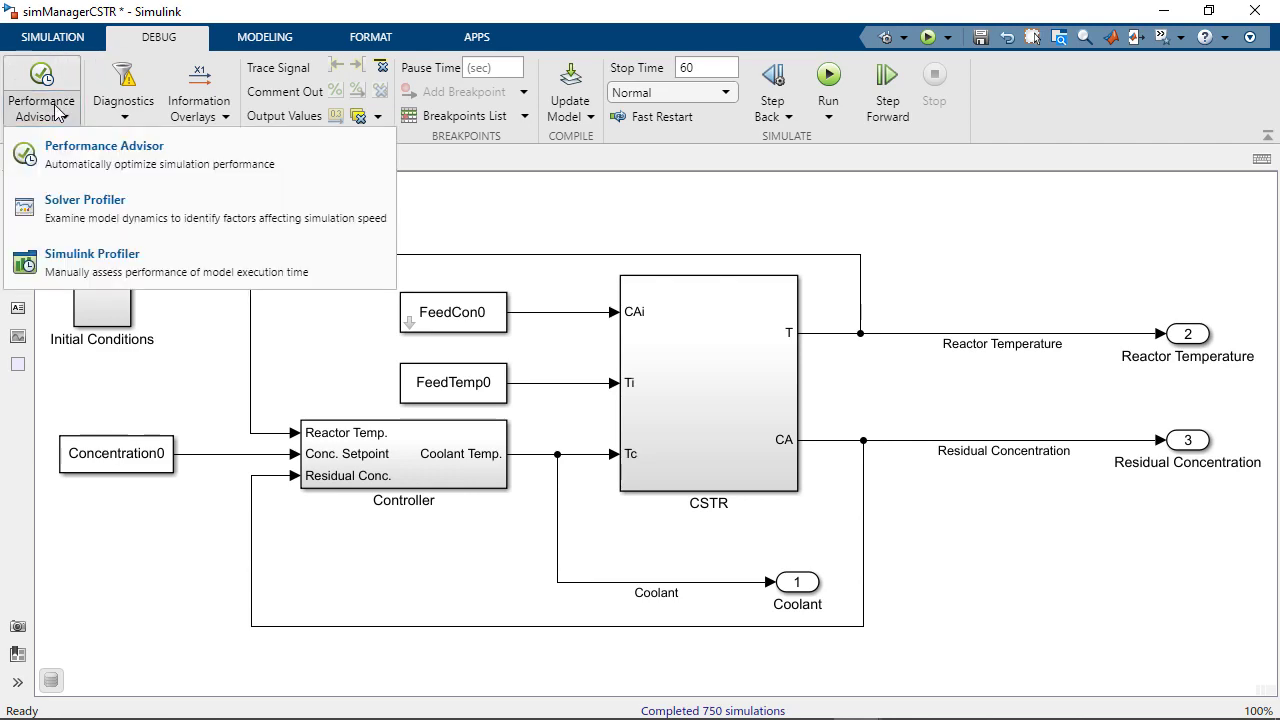
left_click(77, 155)
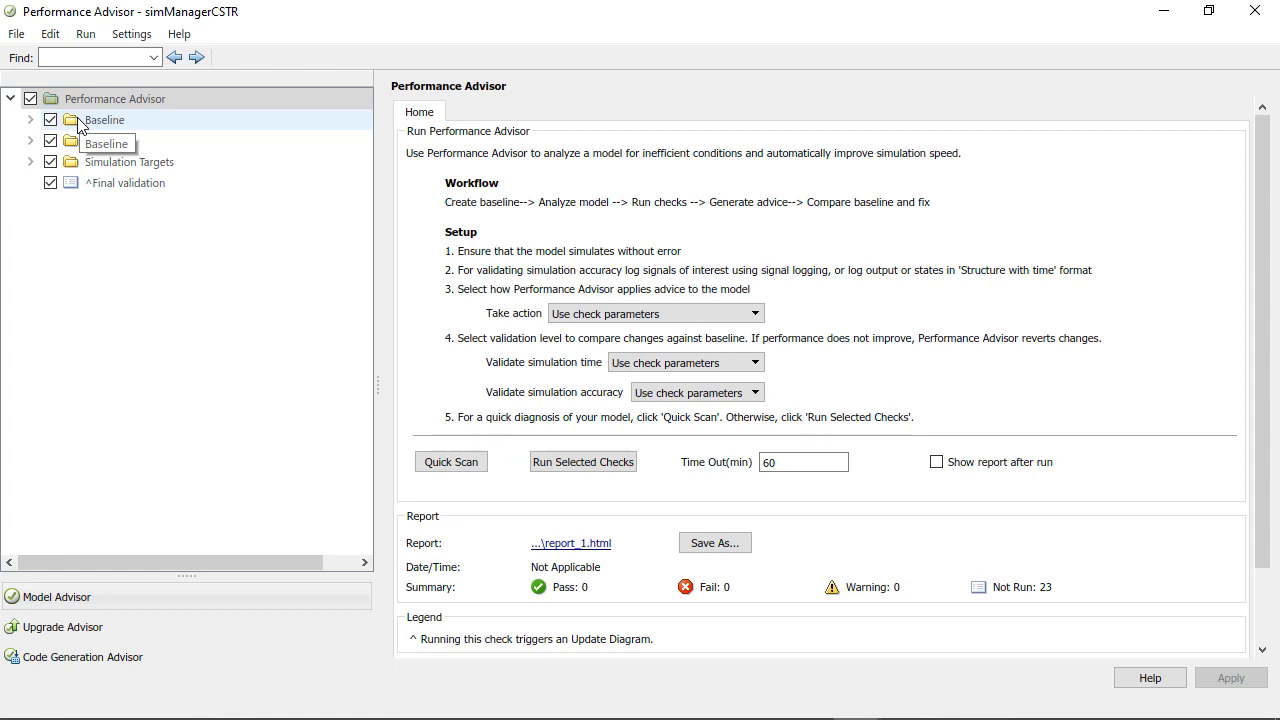
left_click(30, 141)
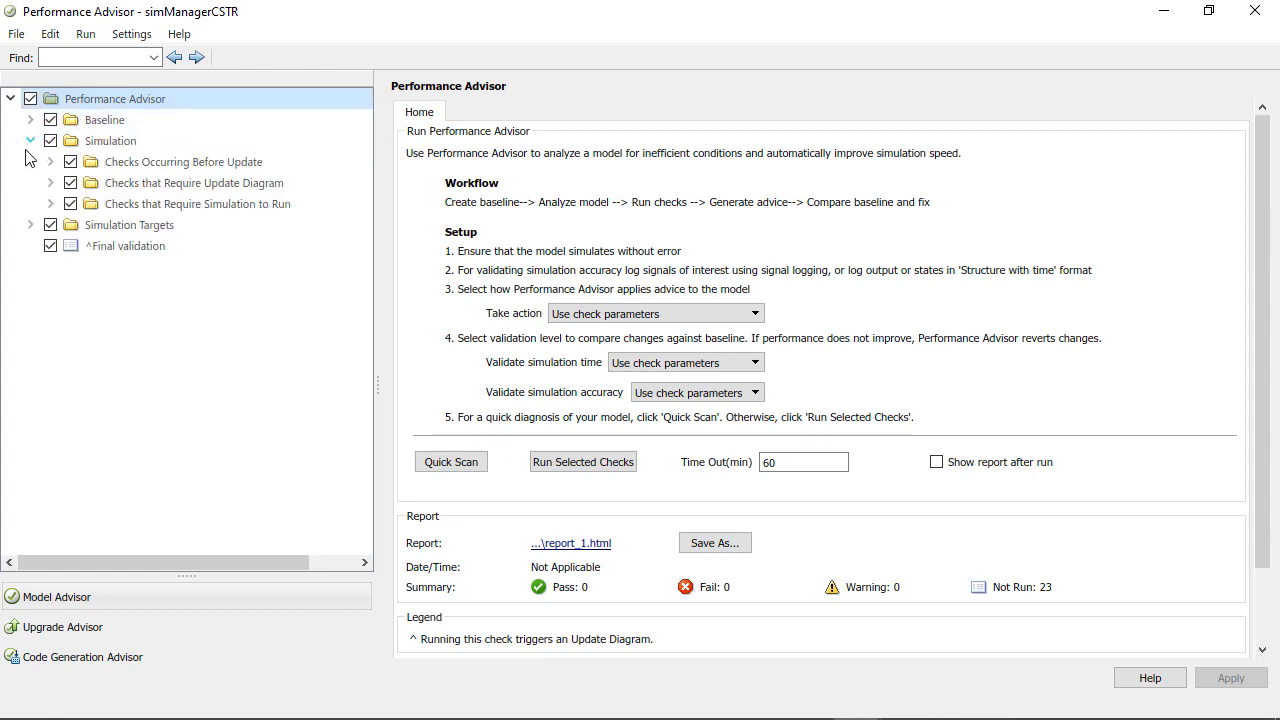
left_click(153, 168)
left_click(153, 185)
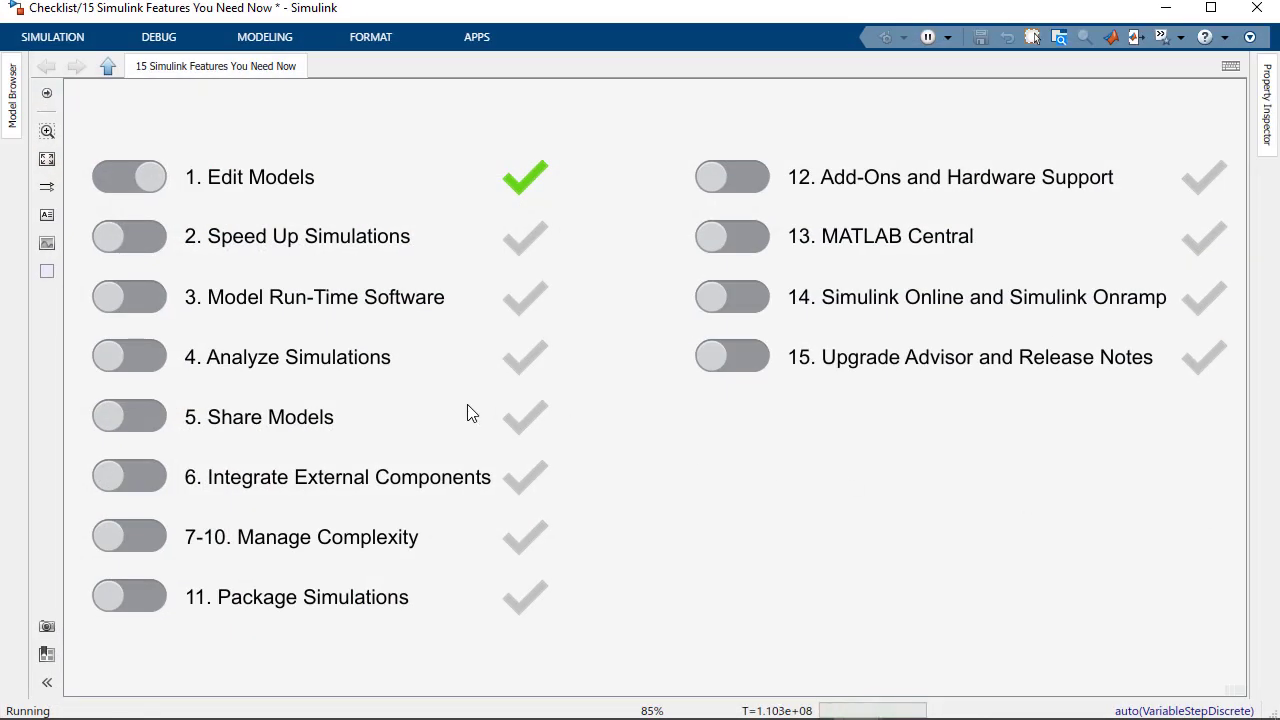
Switch on the toggle for item 2, Speed Up Simulations
left_click(155, 238)
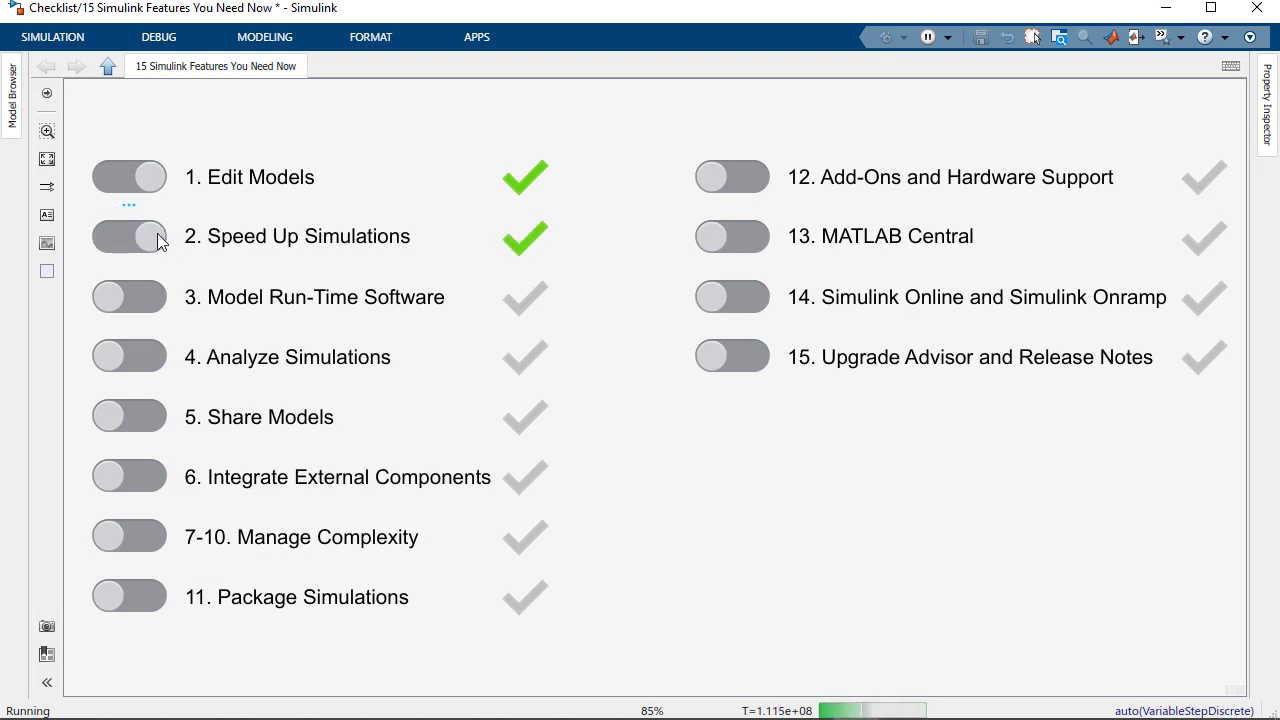